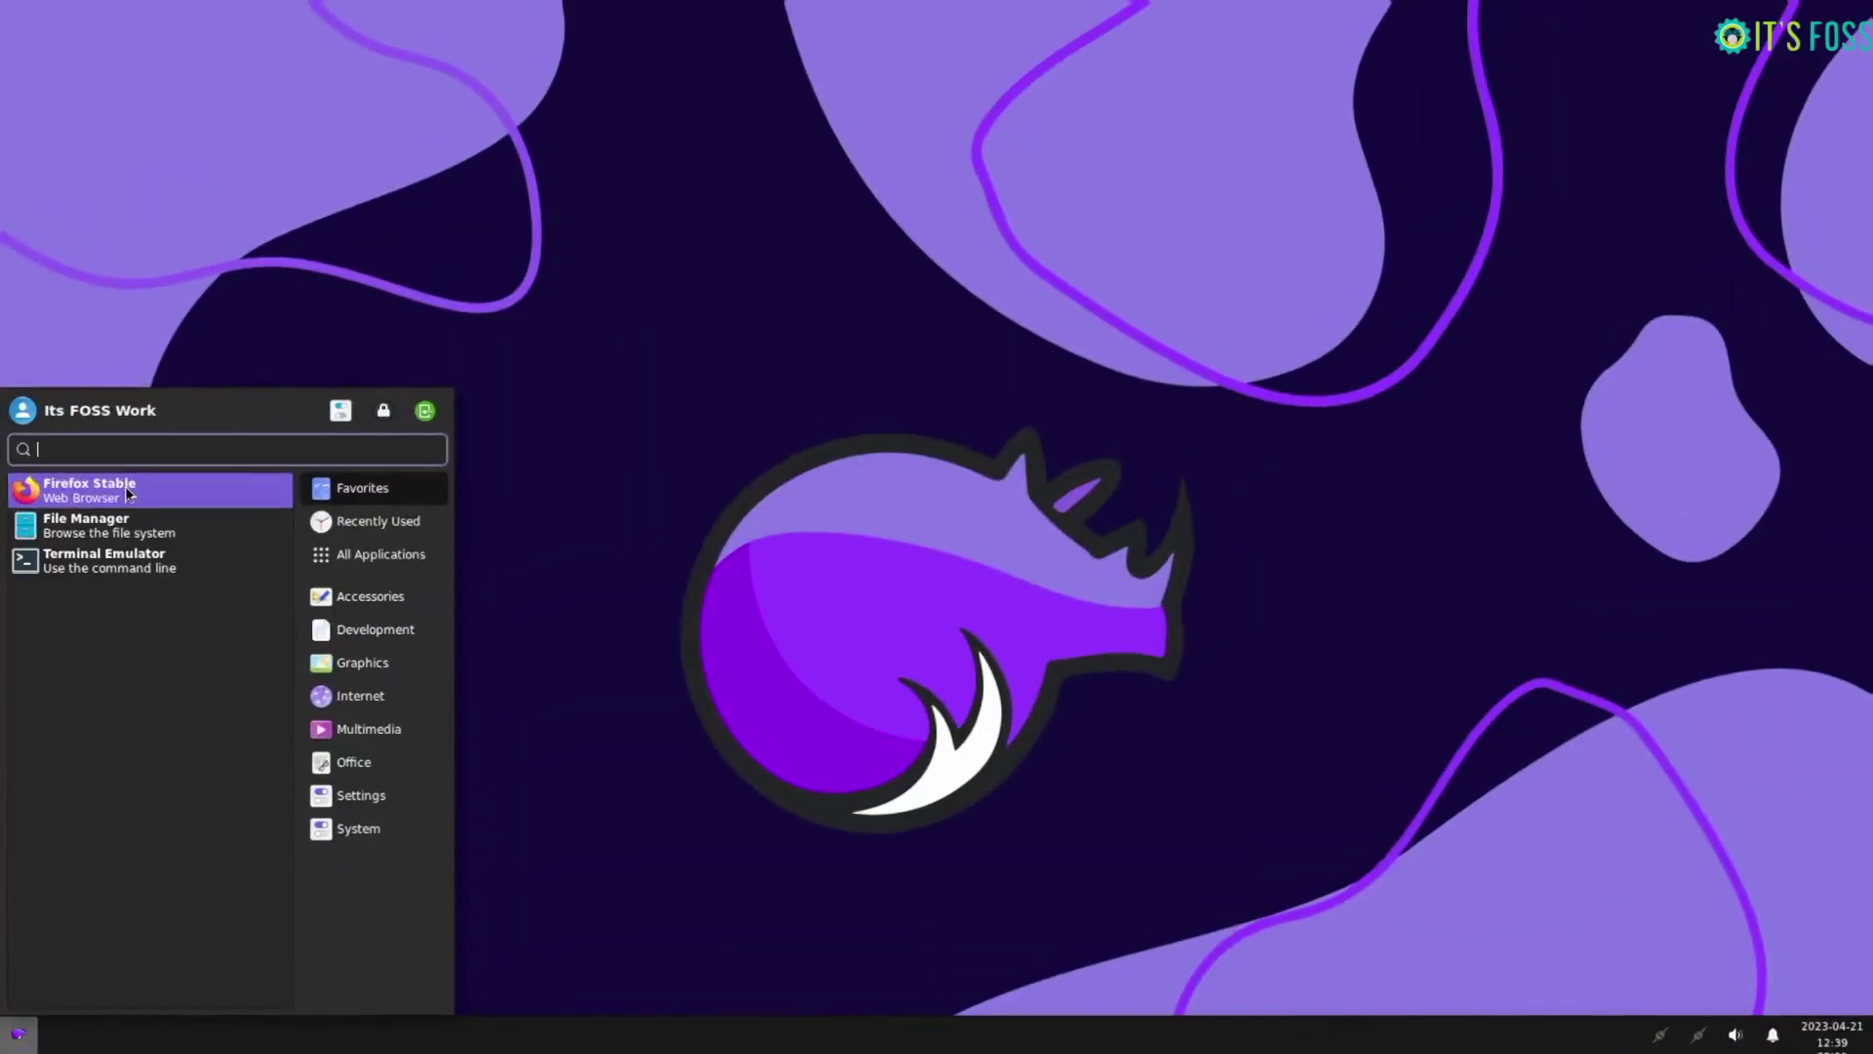
Step: Browse the application menu's recently used apps and the full installed-applications list
click(371, 521)
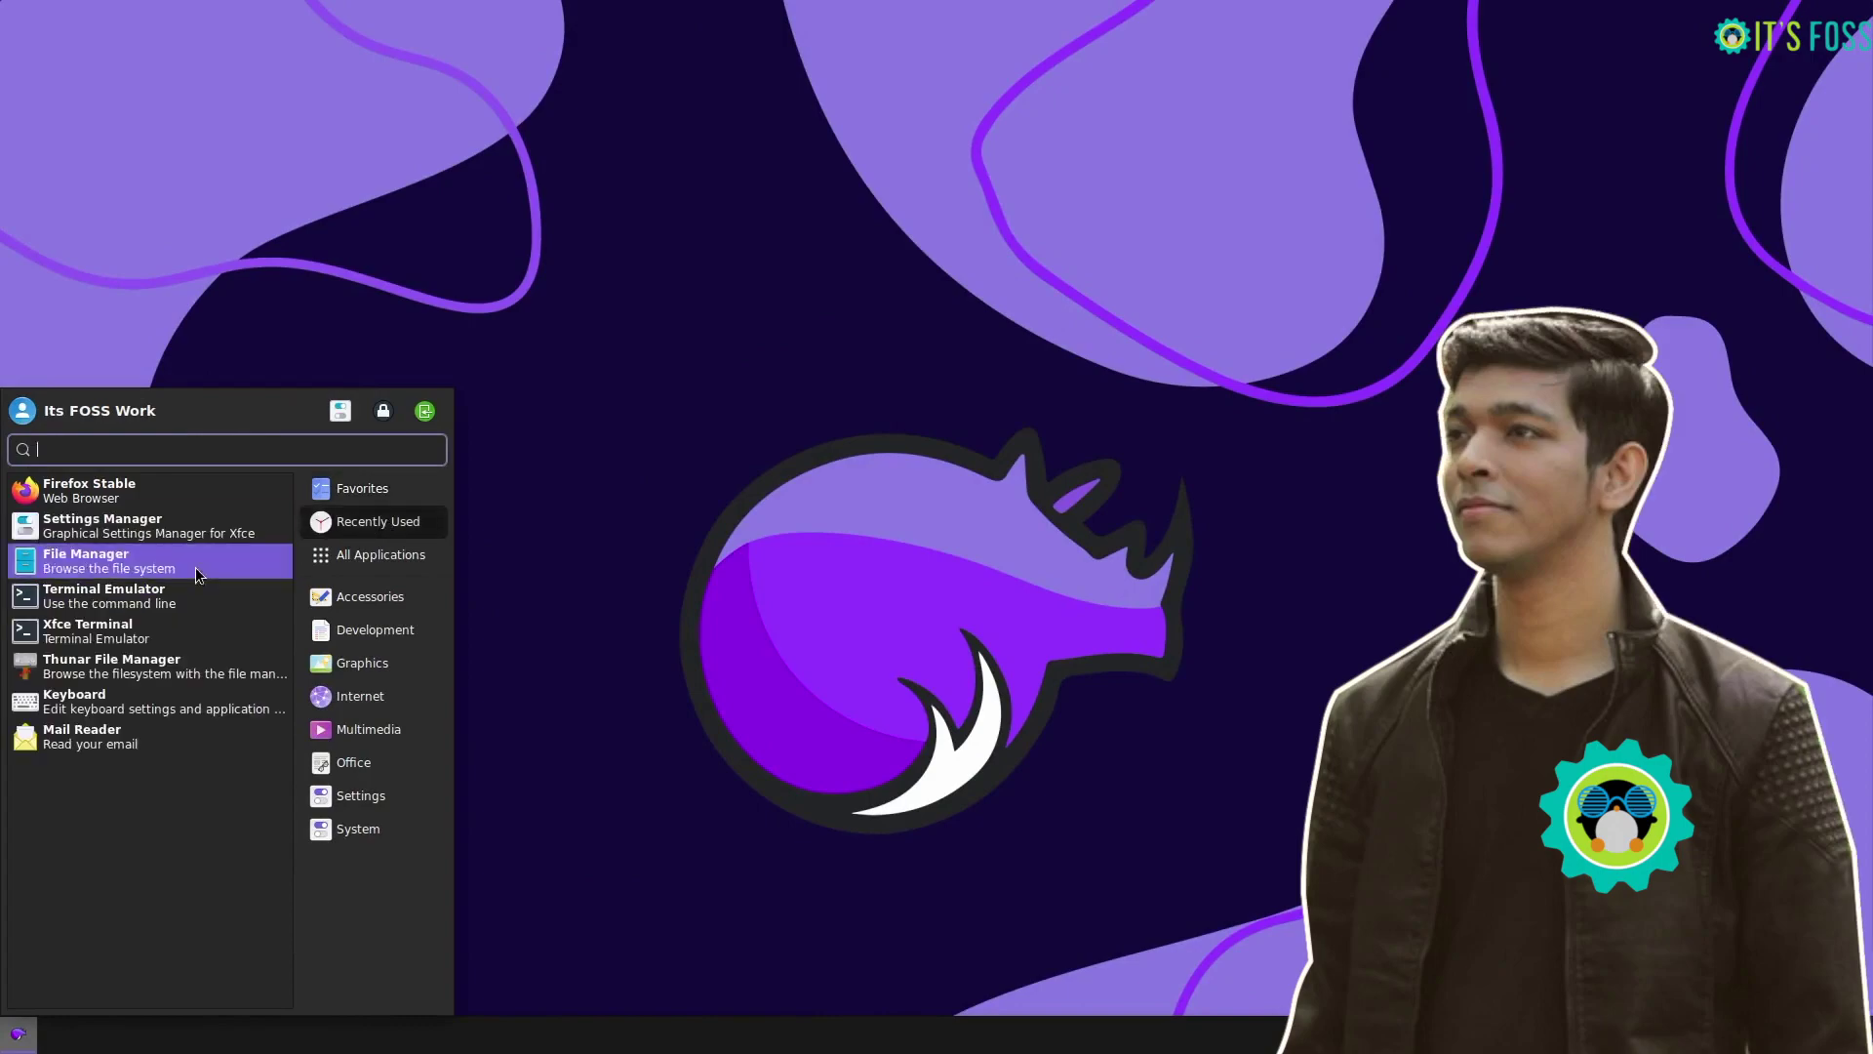
click(380, 556)
scroll(146, 810, down, 8)
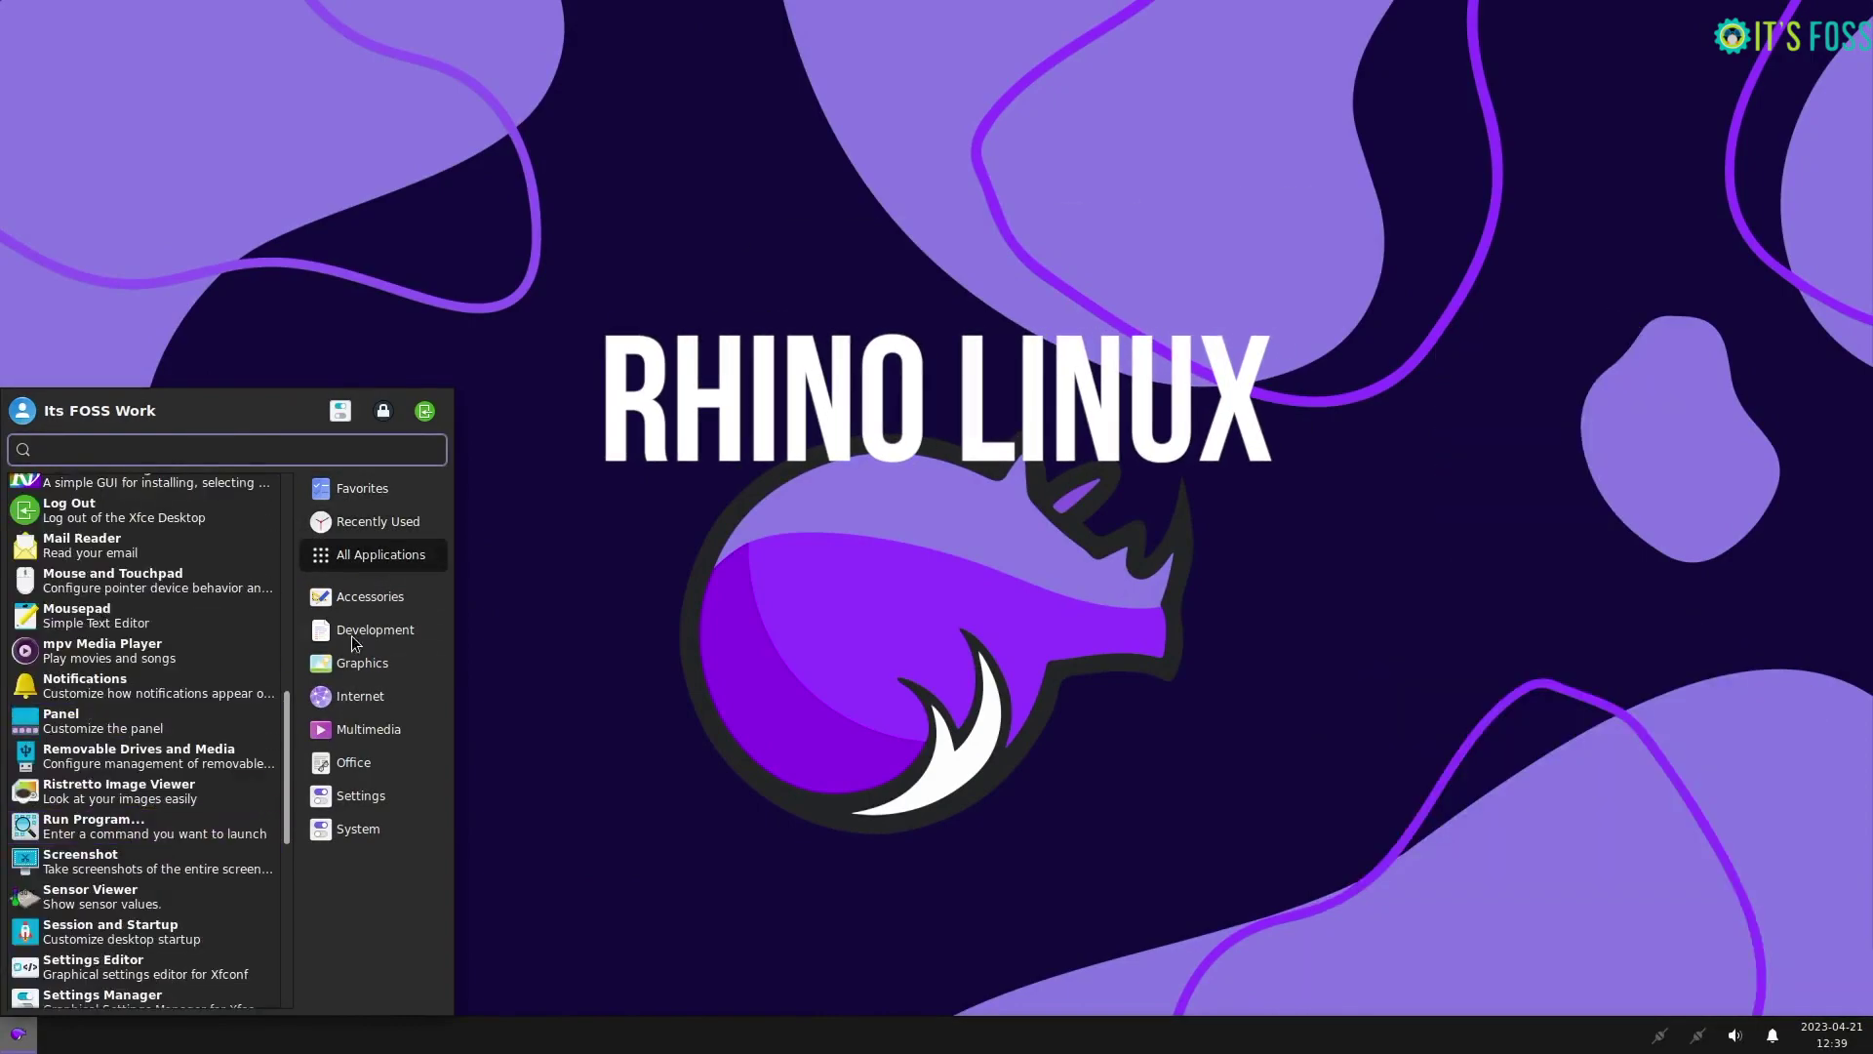
mouse_move(363, 663)
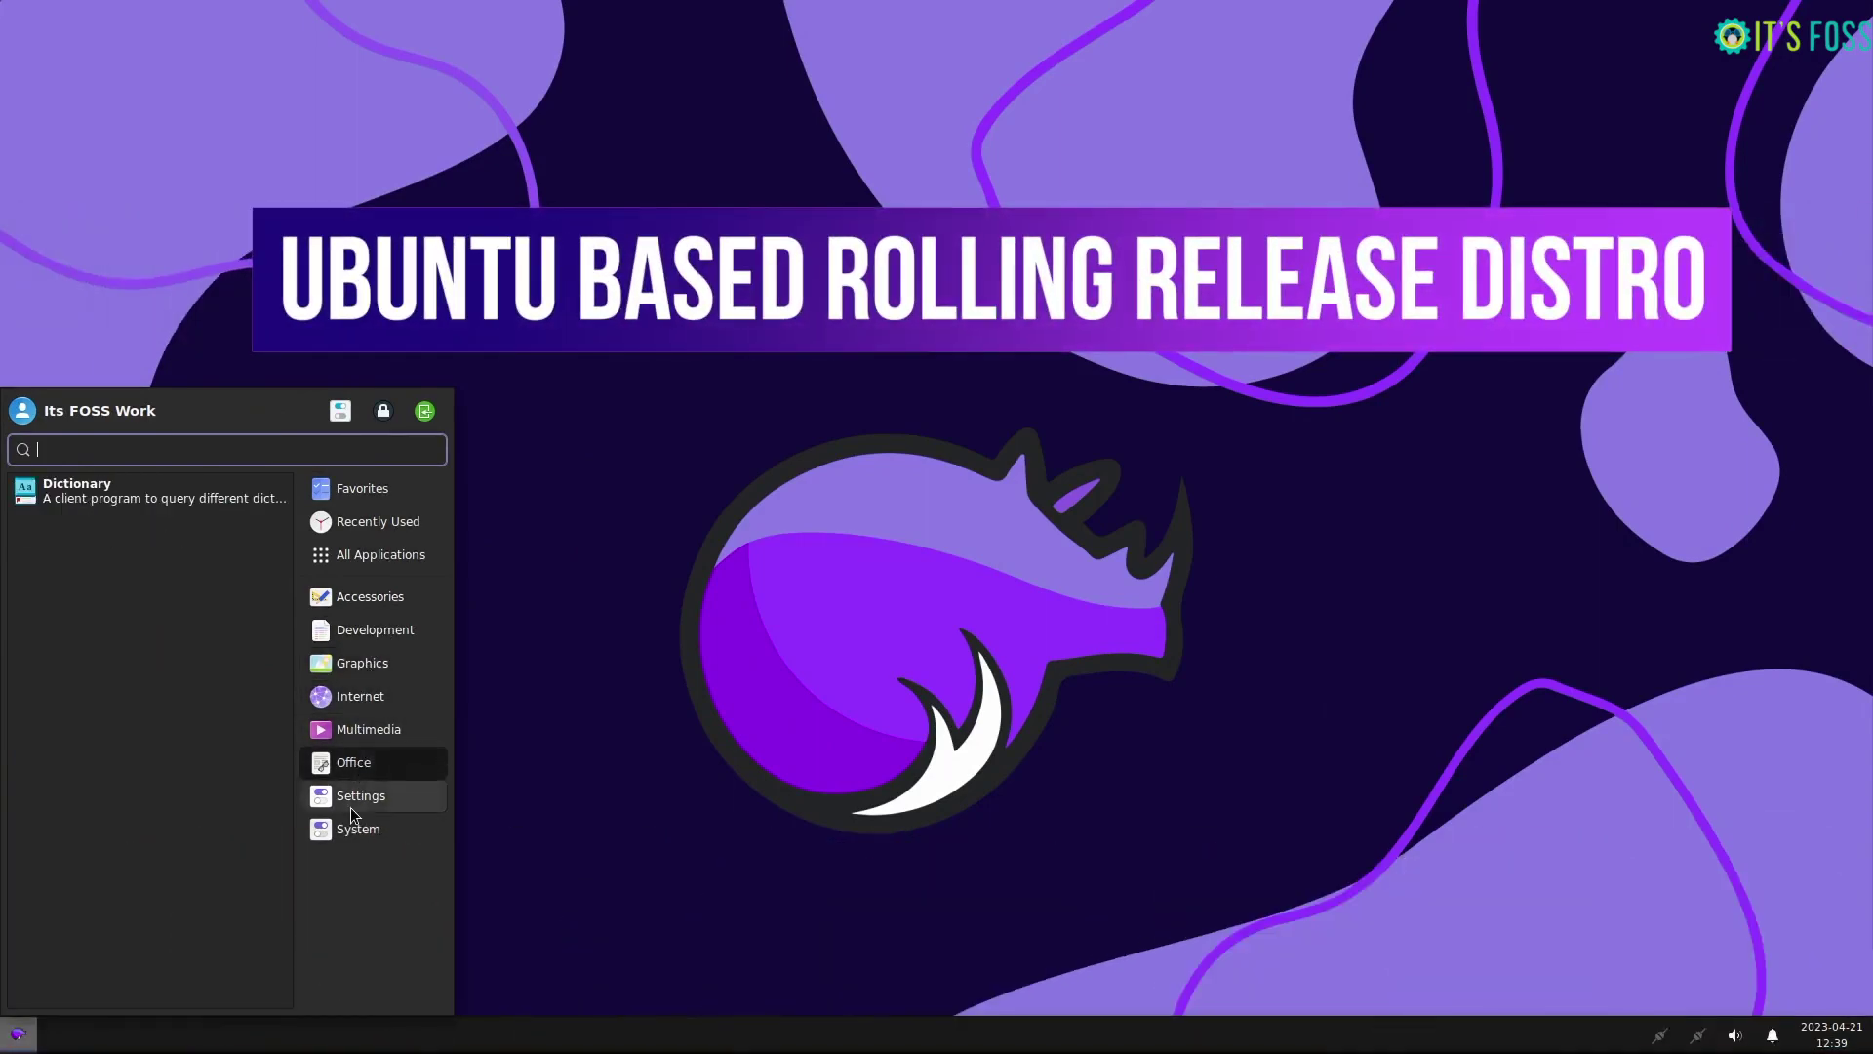
mouse_move(349, 490)
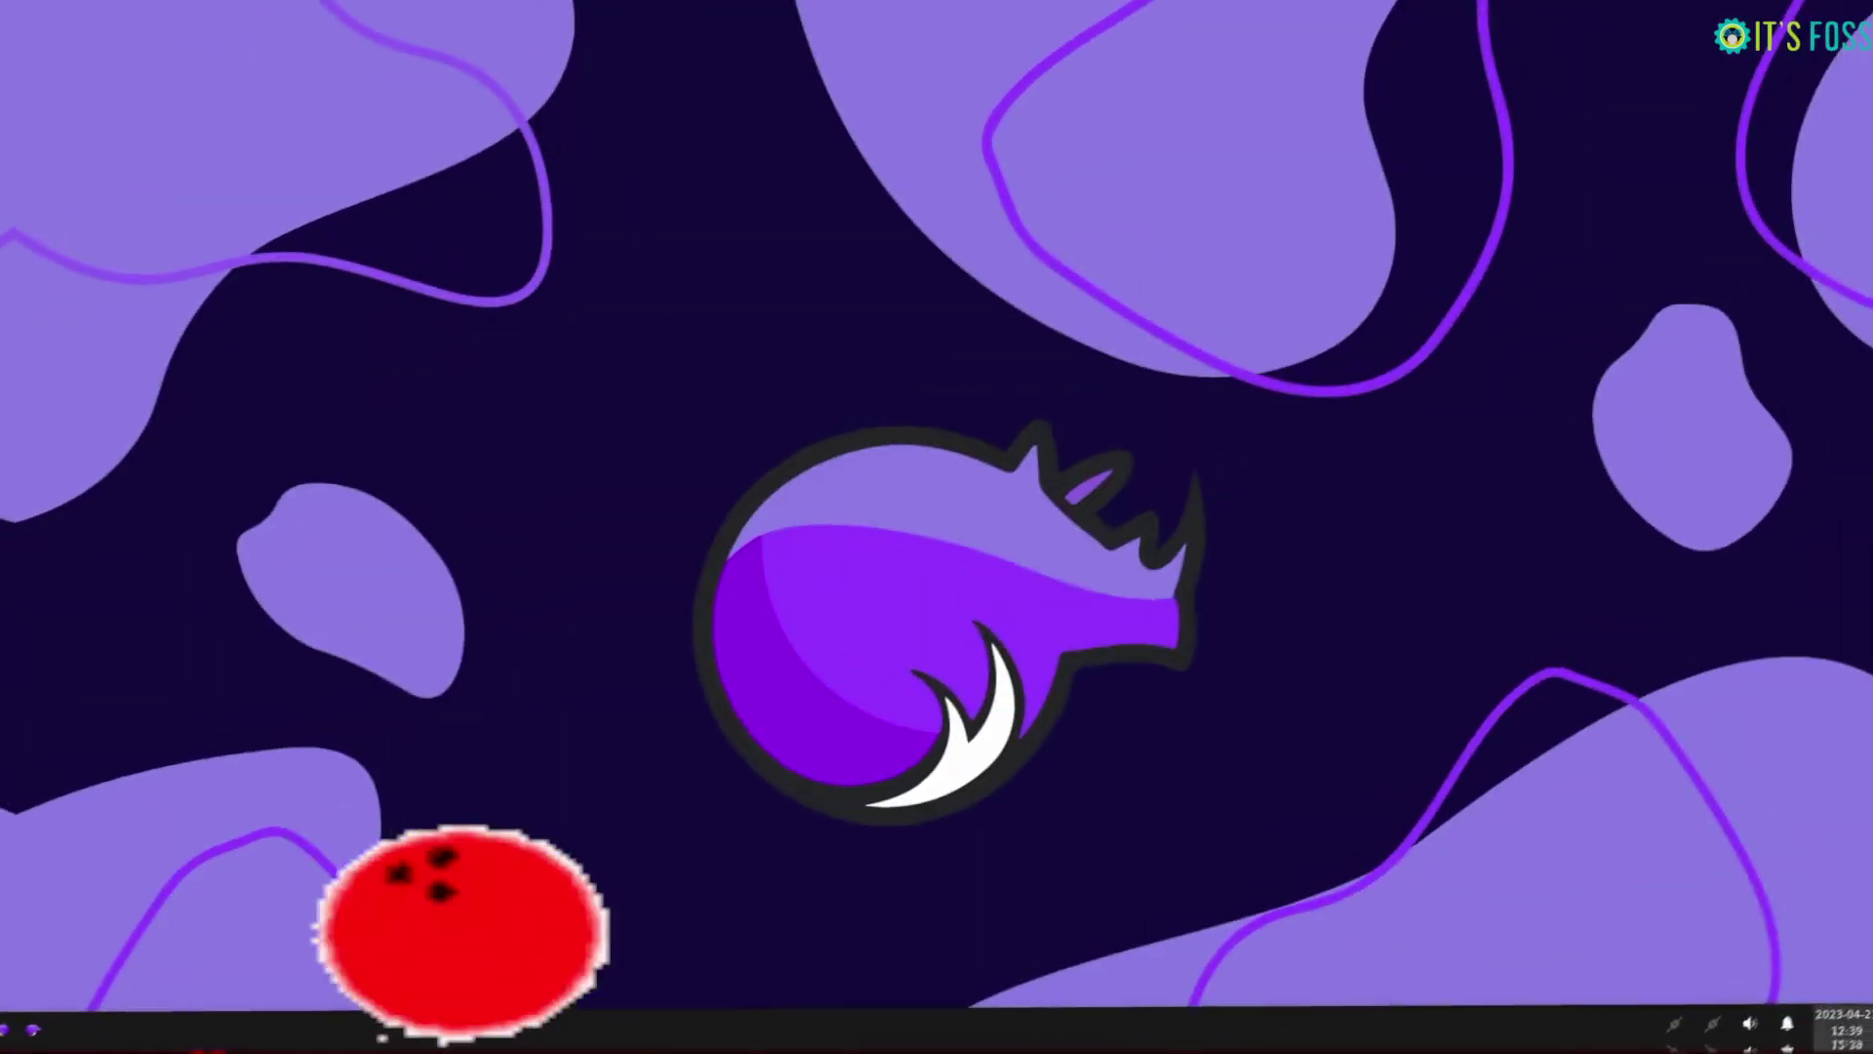
Step: Show the panel calendar, step back to earlier months, then return to April
click(1831, 1034)
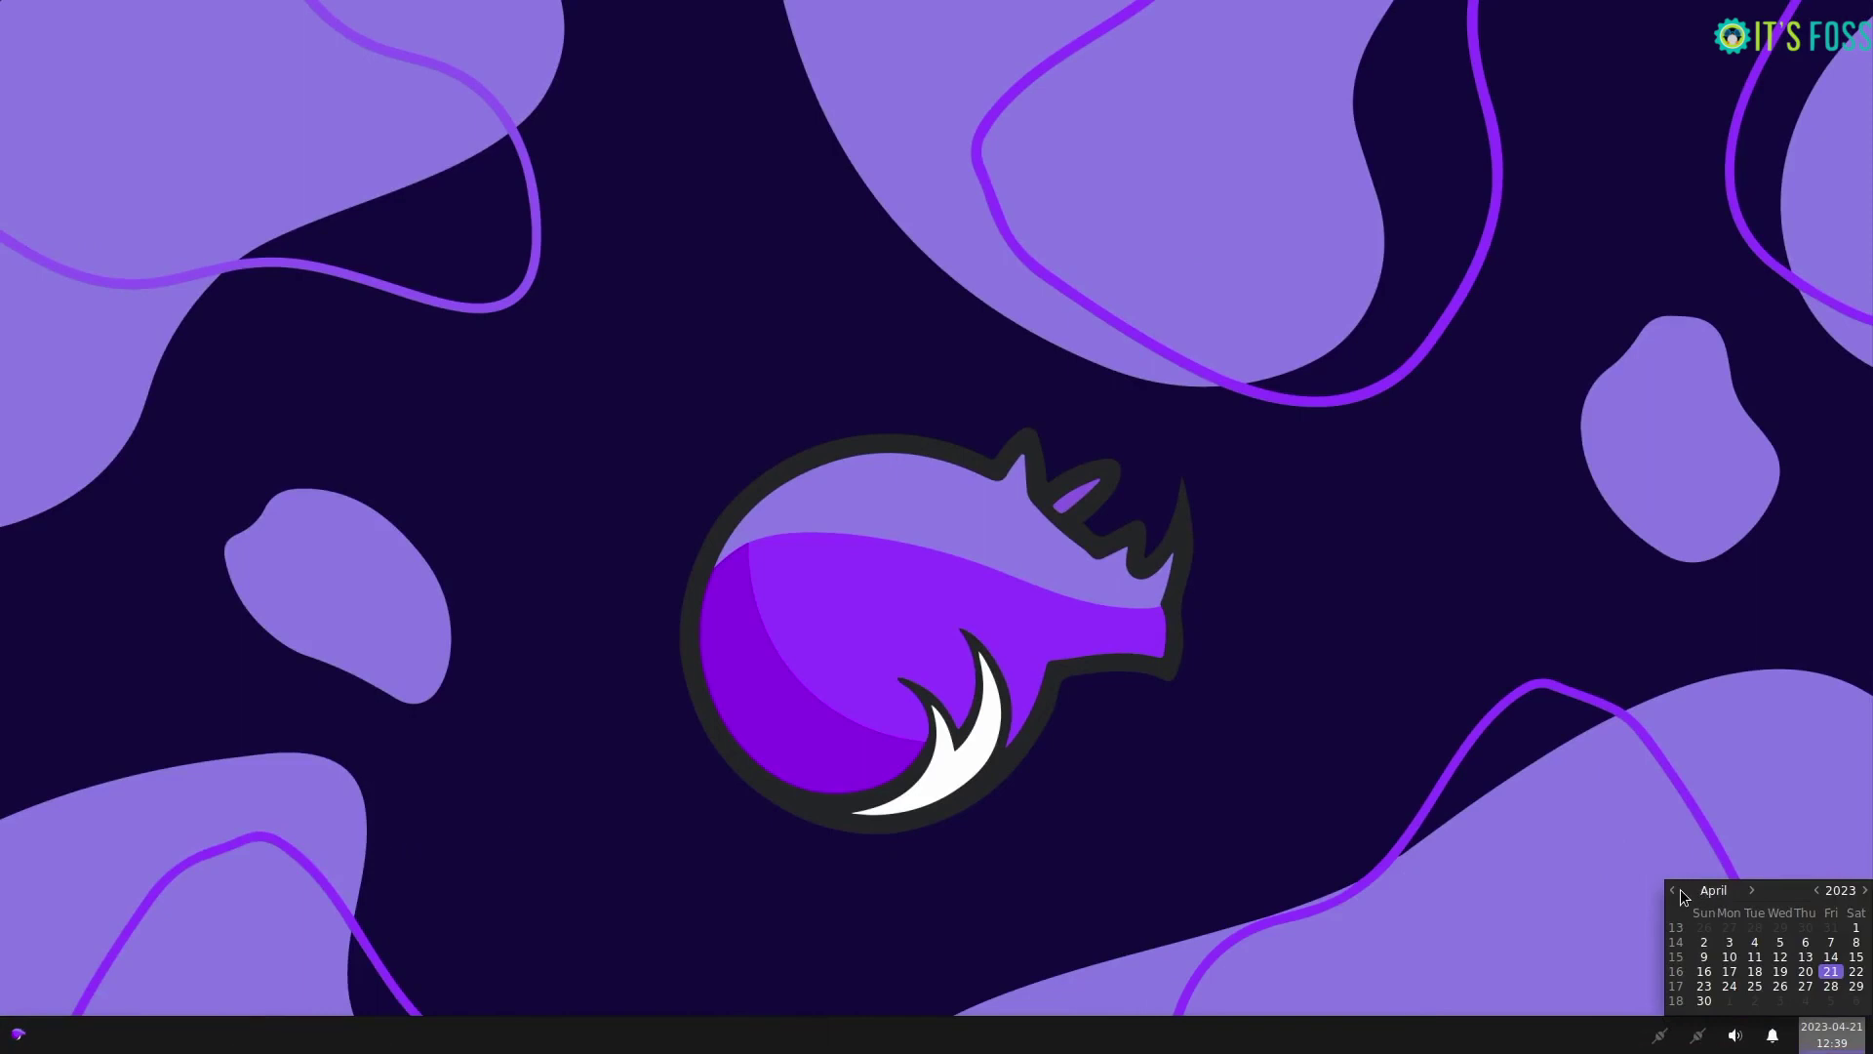
click(1675, 890)
click(1674, 890)
click(1674, 889)
click(1751, 890)
click(1751, 890)
click(1751, 890)
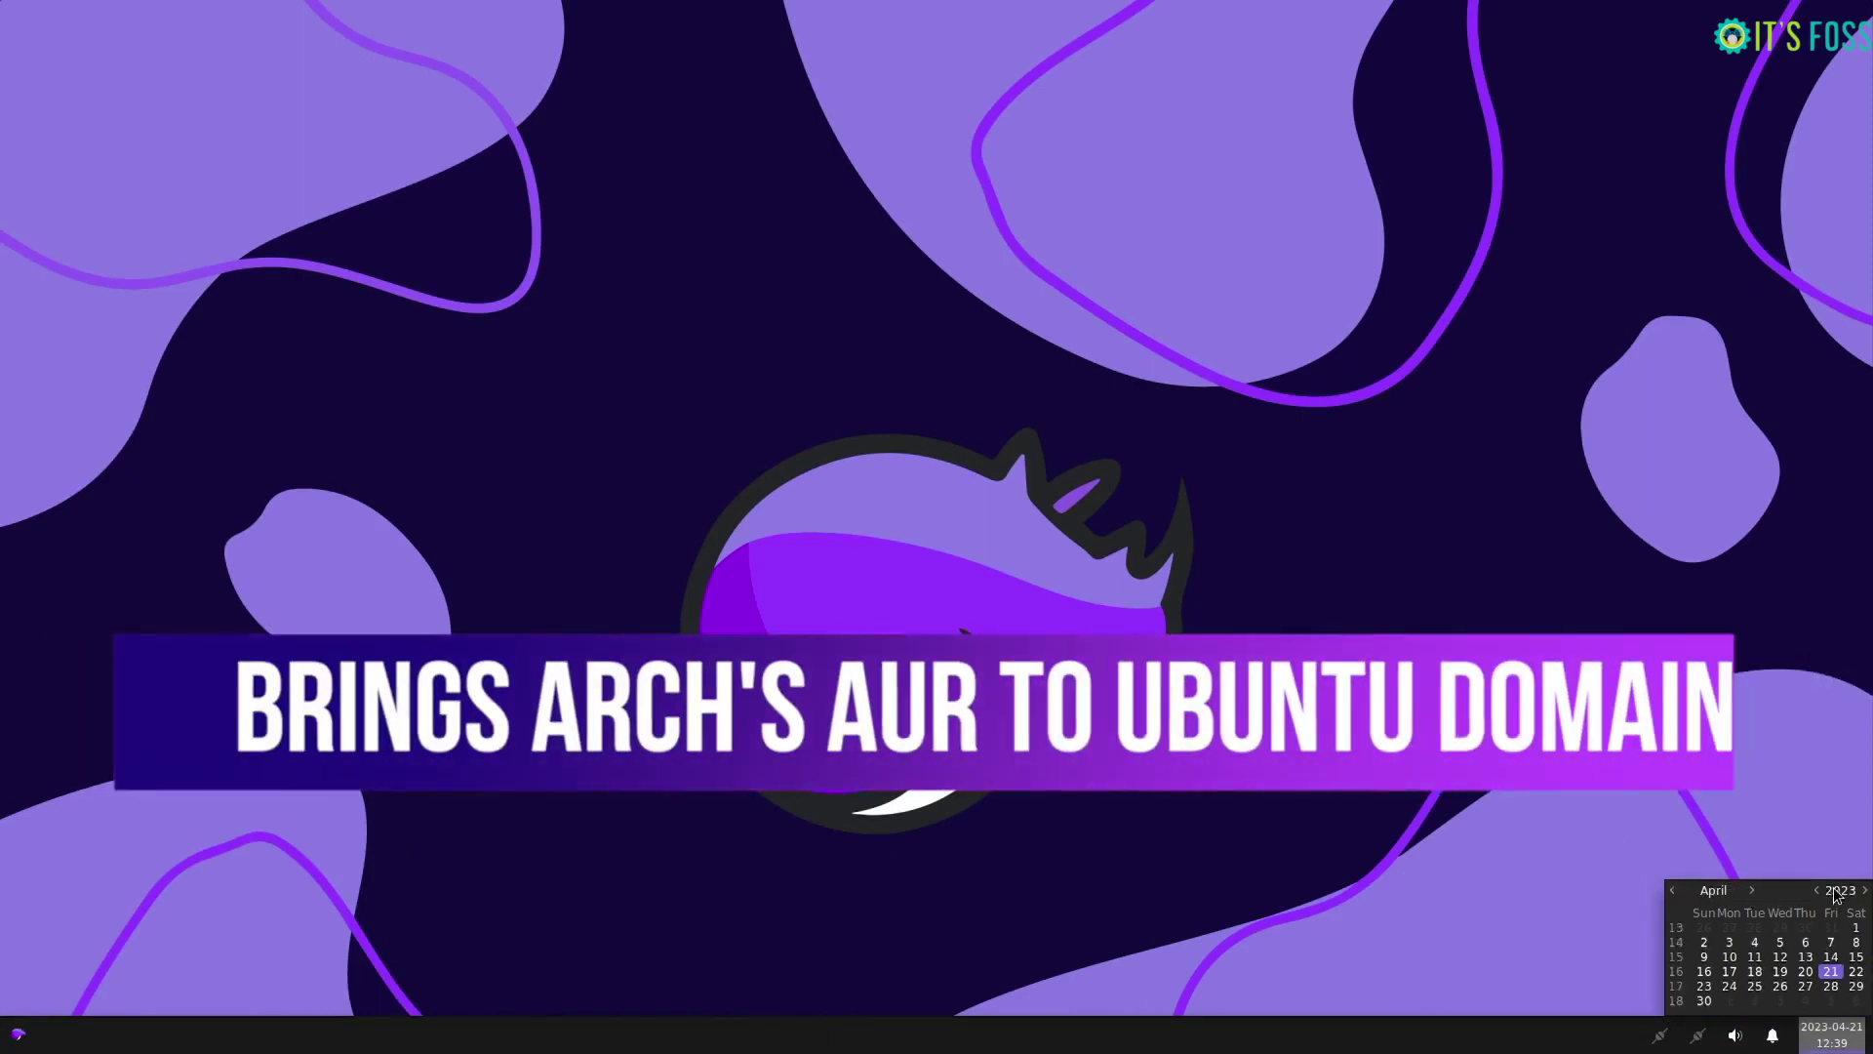
Step: Check the volume and notification panels, then bring up the desktop context menu
click(1735, 1034)
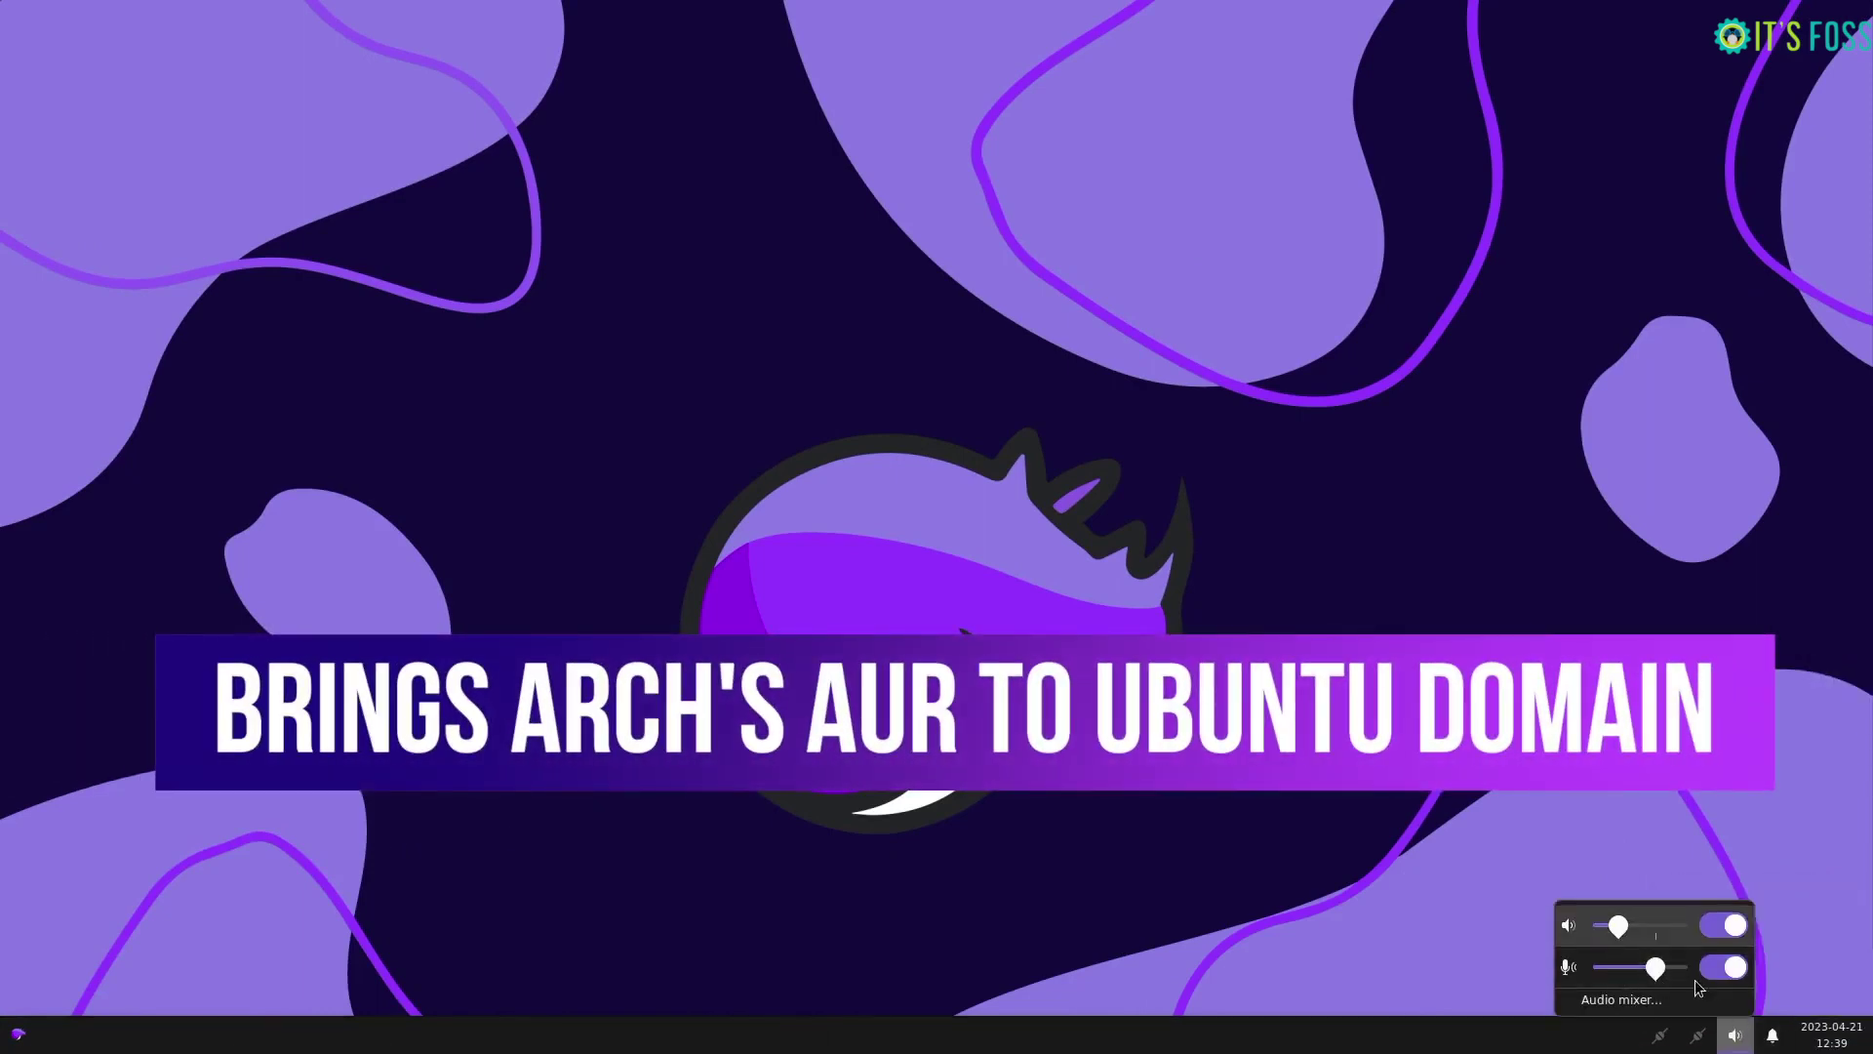
click(1773, 1034)
click(1772, 1034)
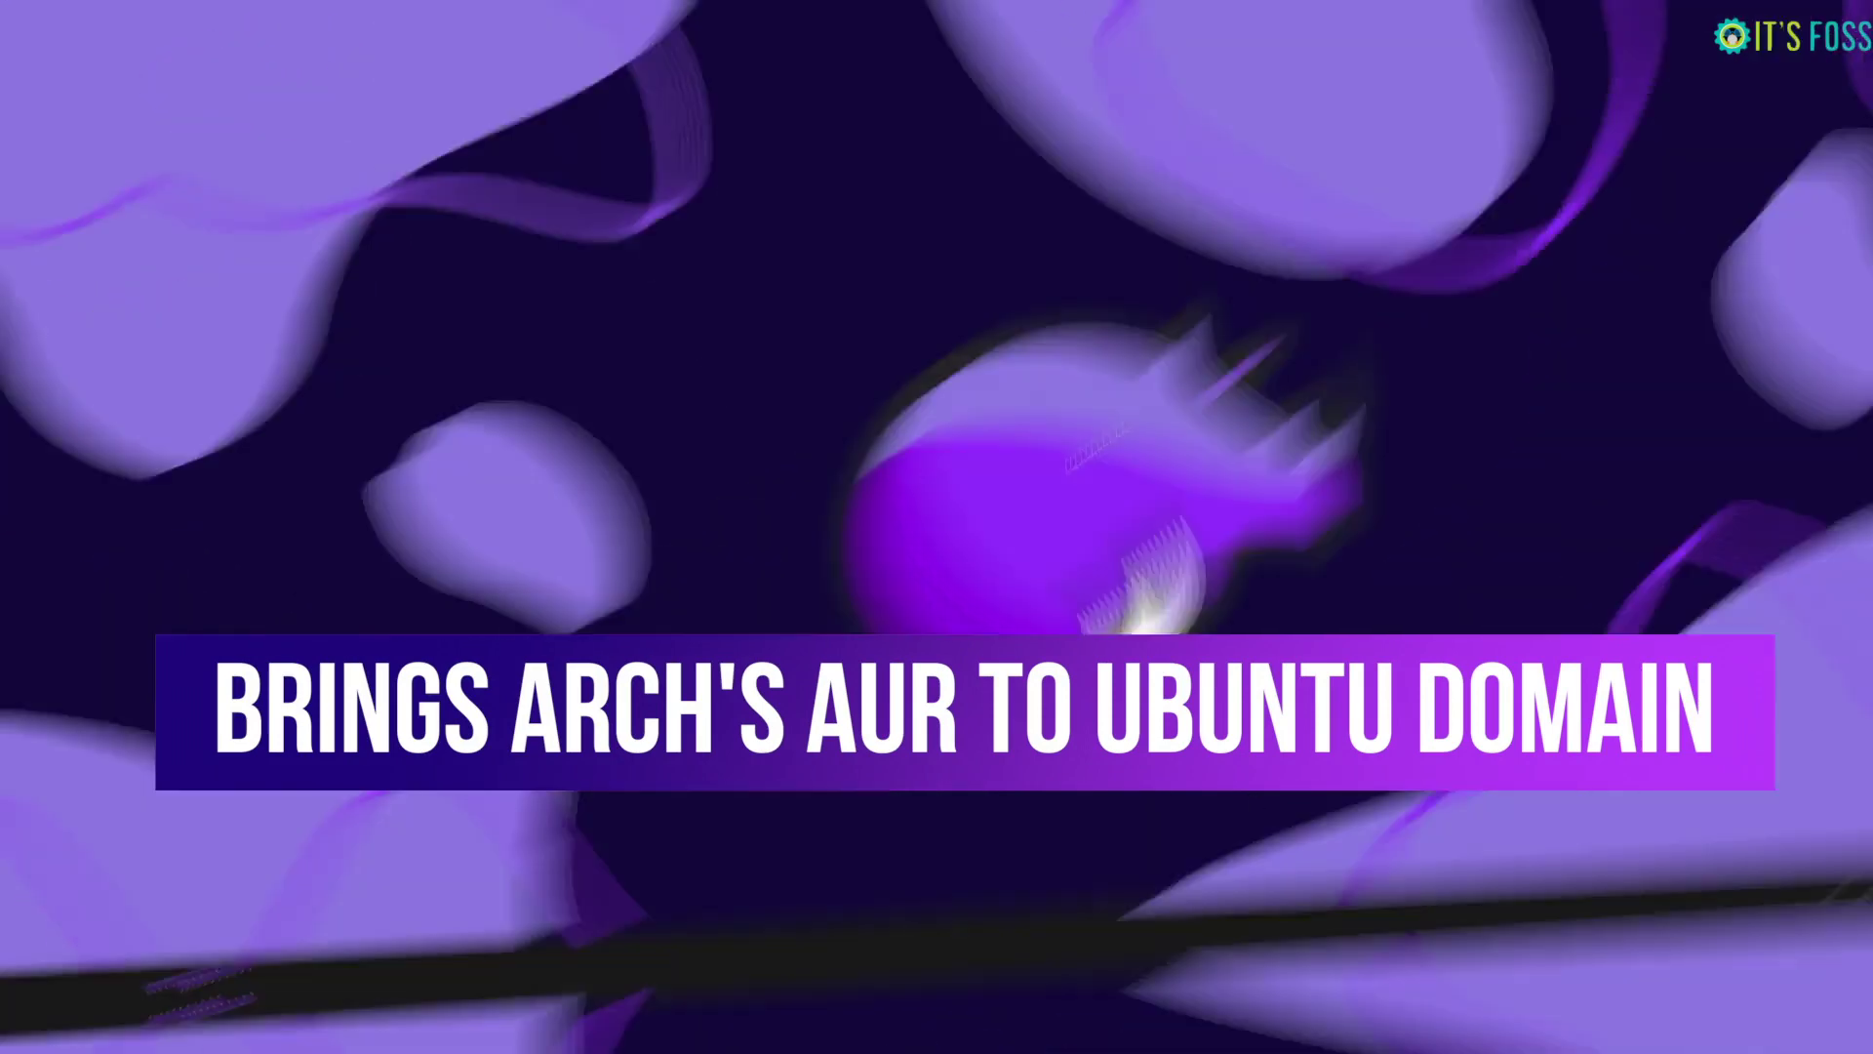
right_click(617, 320)
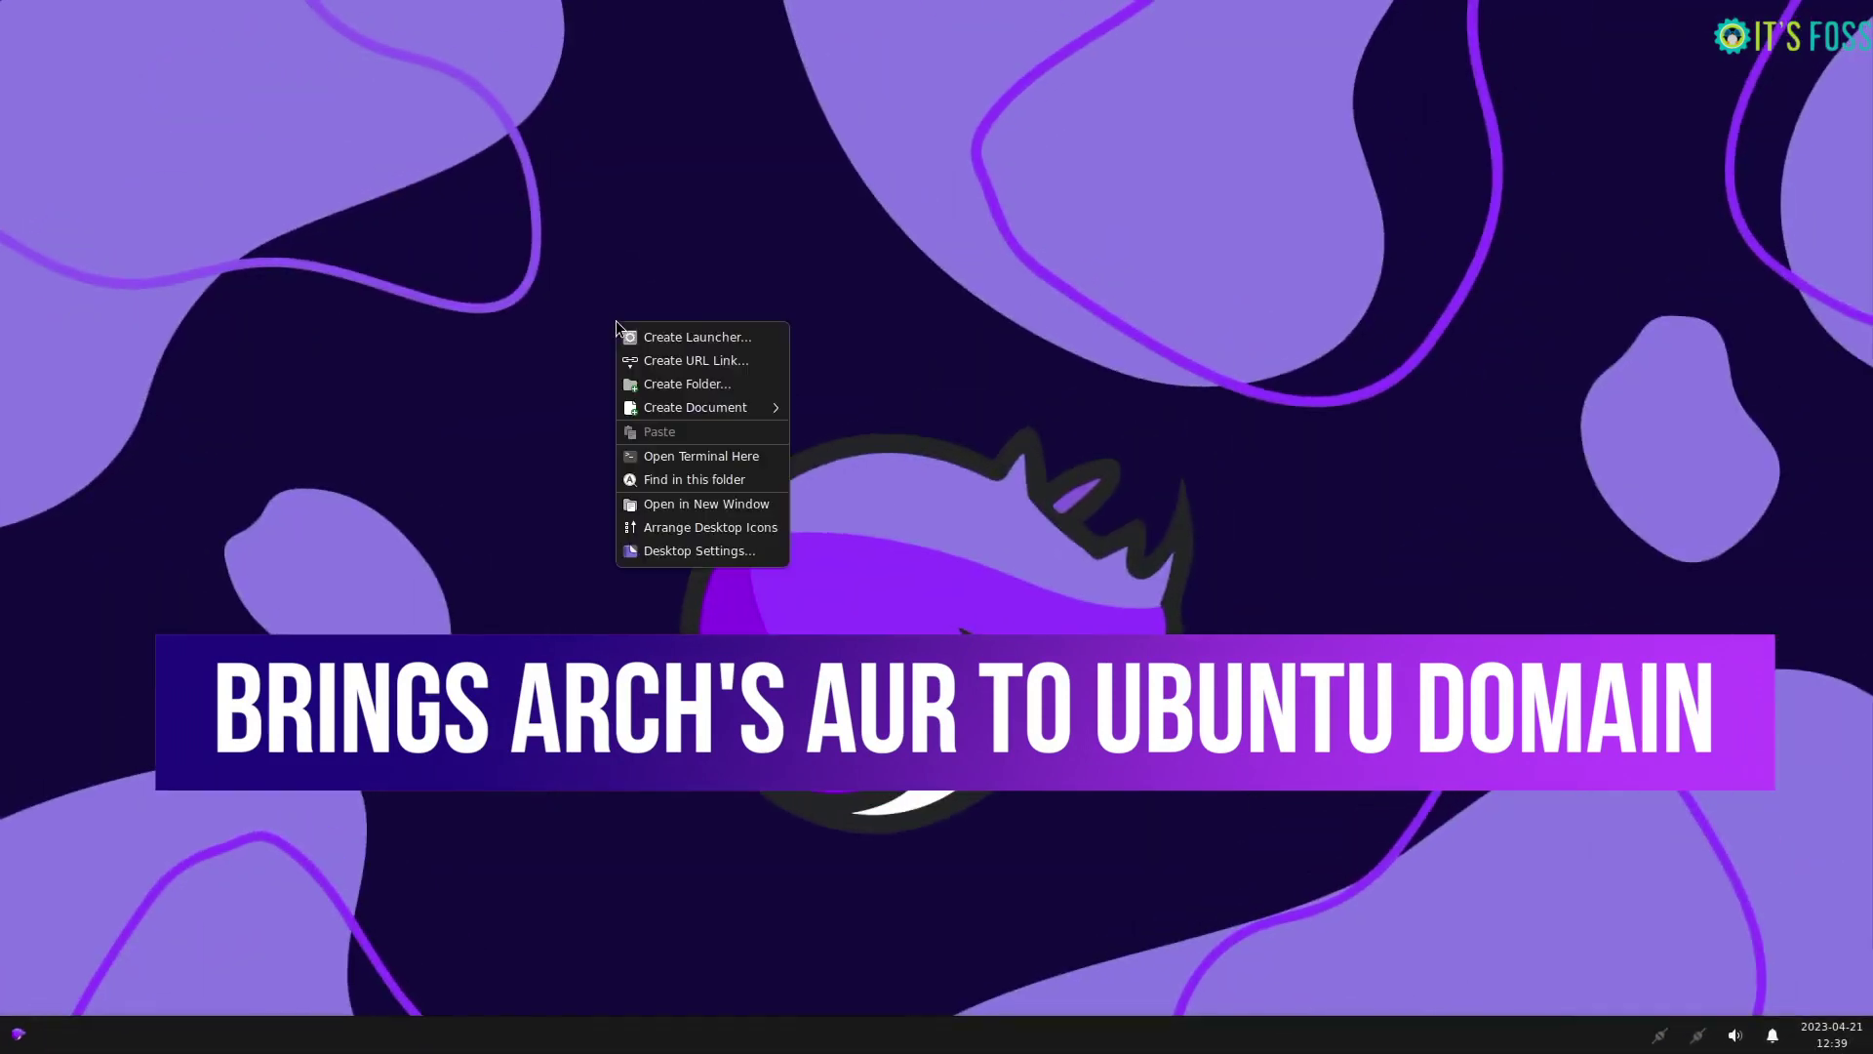
mouse_move(693, 410)
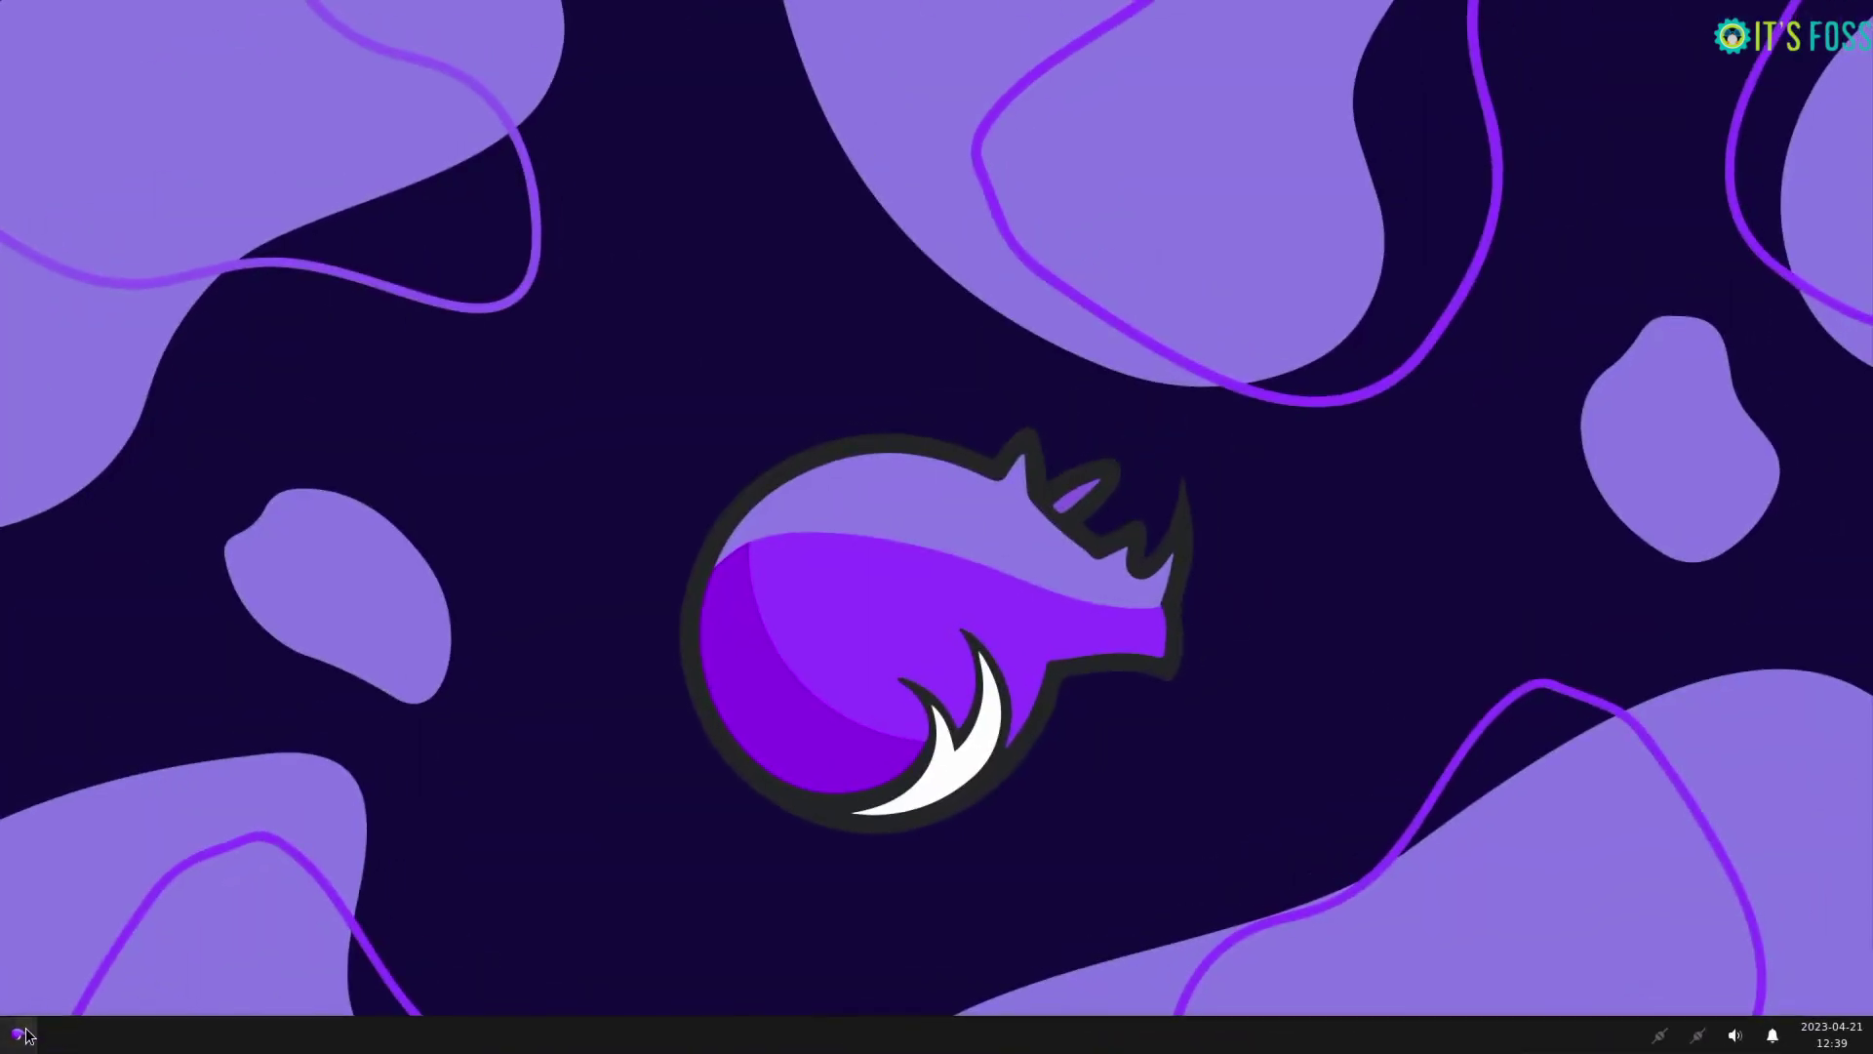
Step: Launch File Manager from the app menu and drag its window to the screen centre
click(17, 1034)
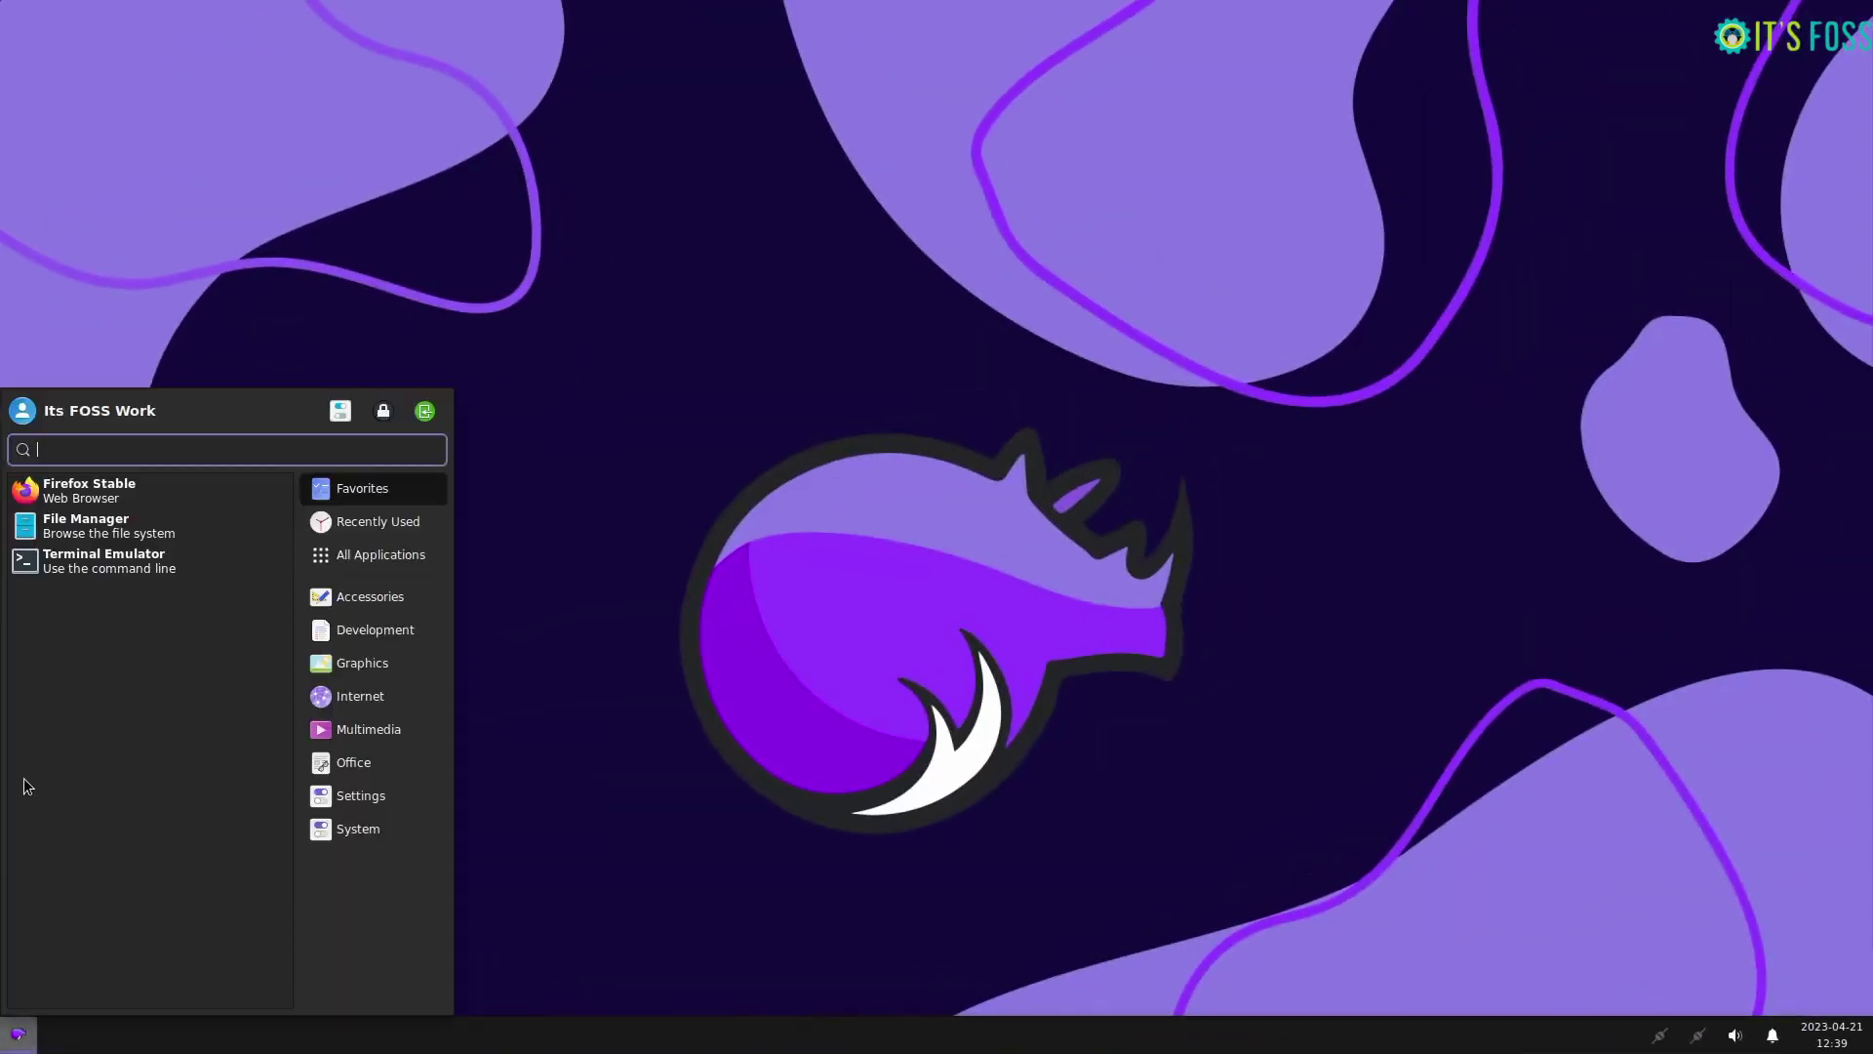
click(83, 537)
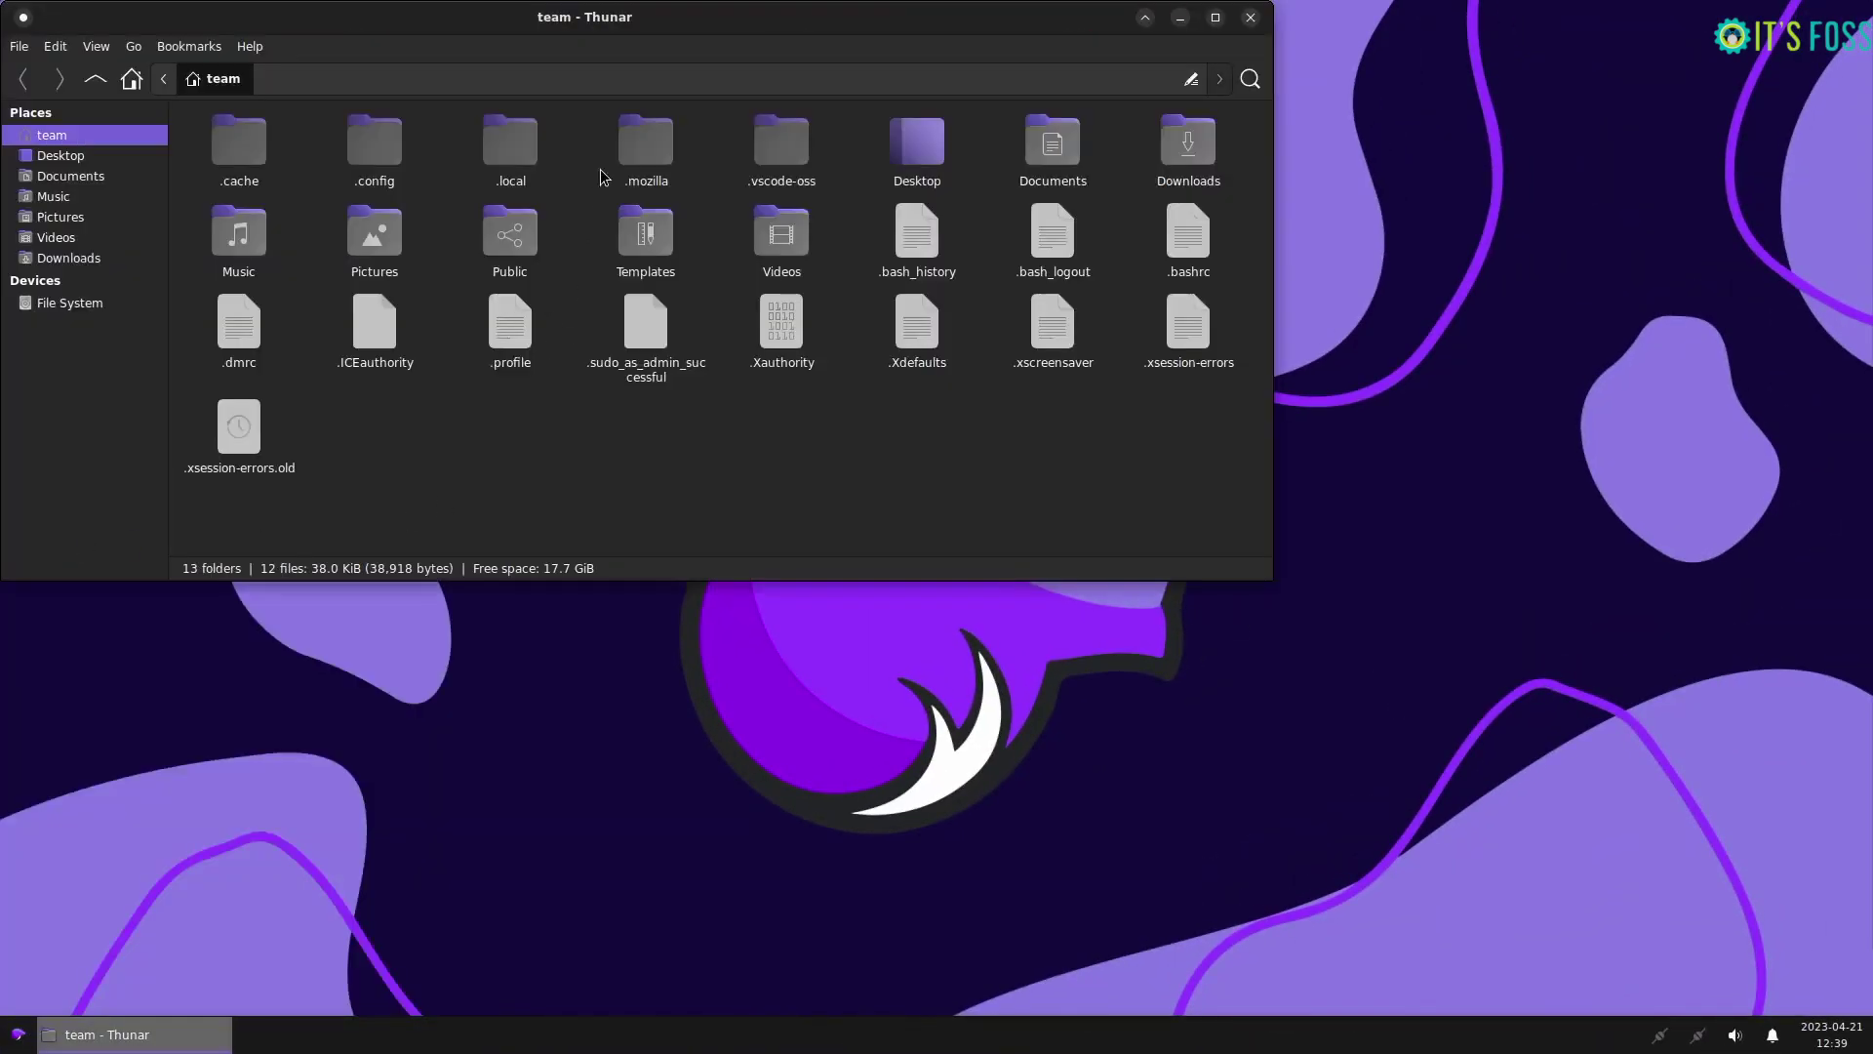
drag(624, 20, 899, 236)
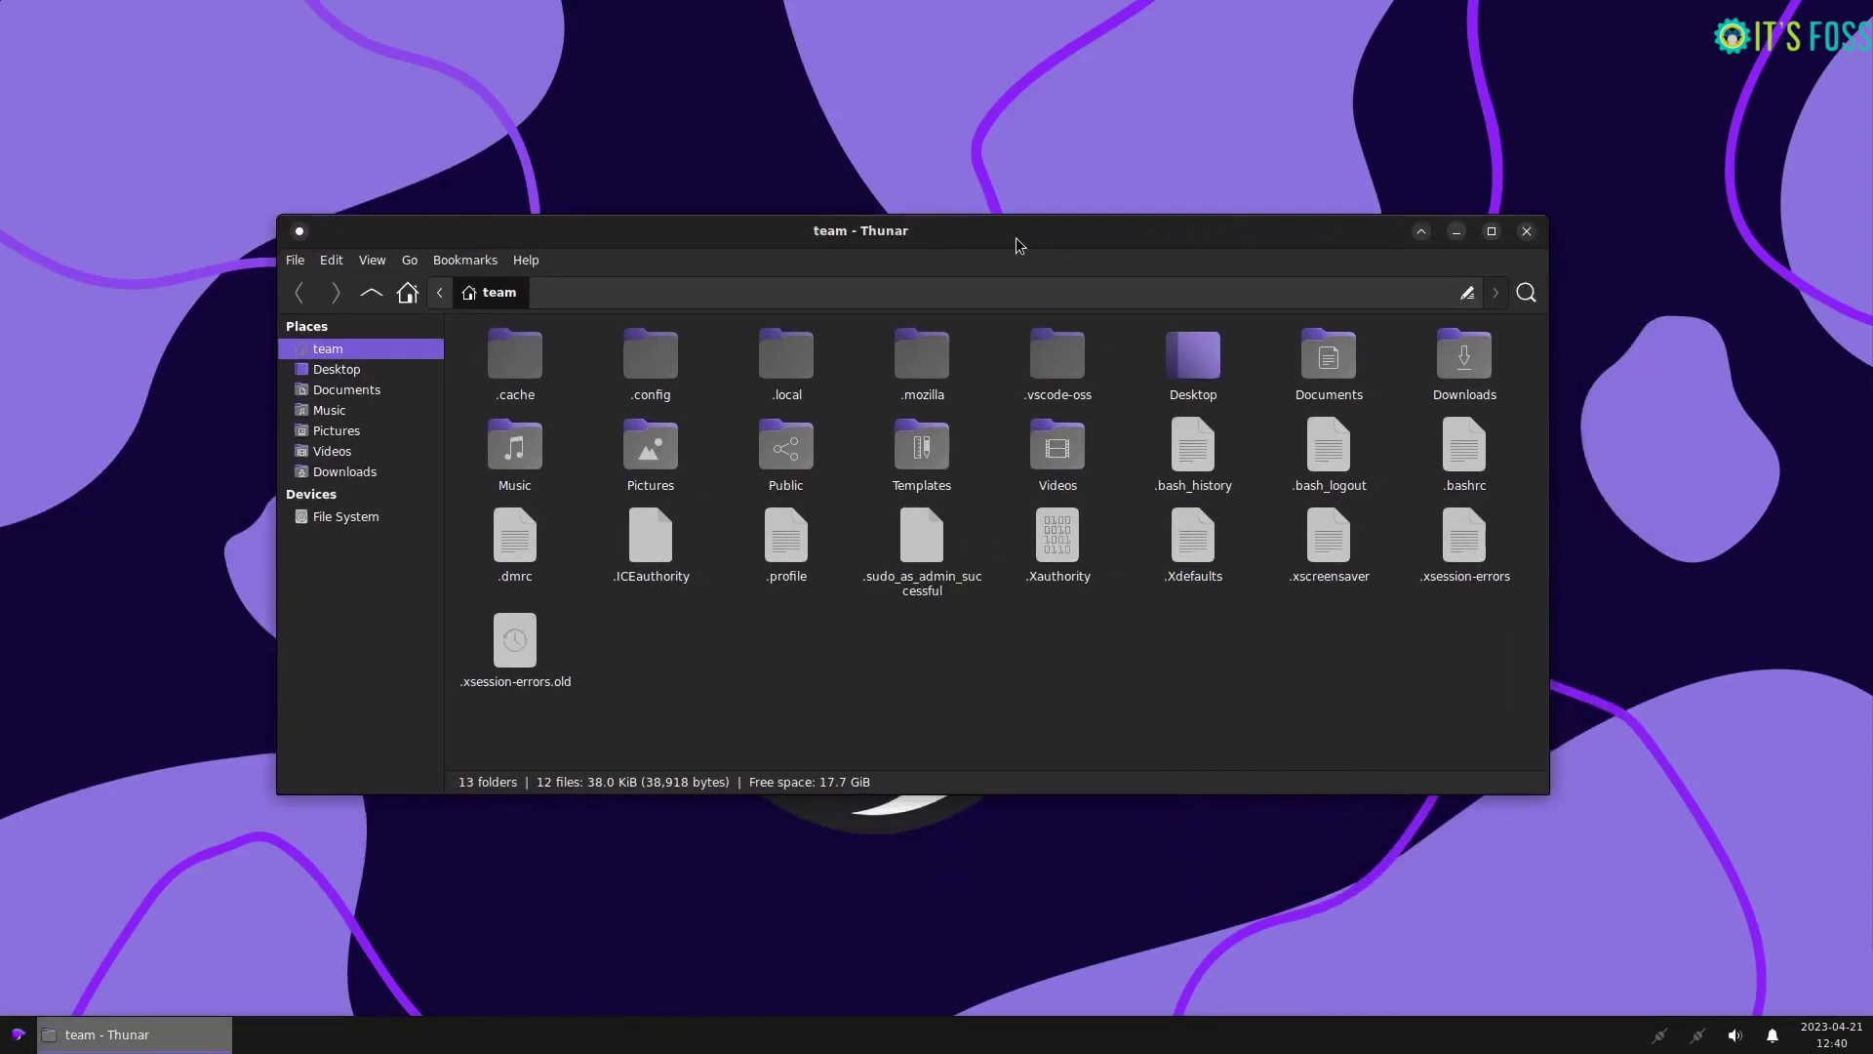
Step: Look through the file manager's menus and the folder background context menu
click(410, 261)
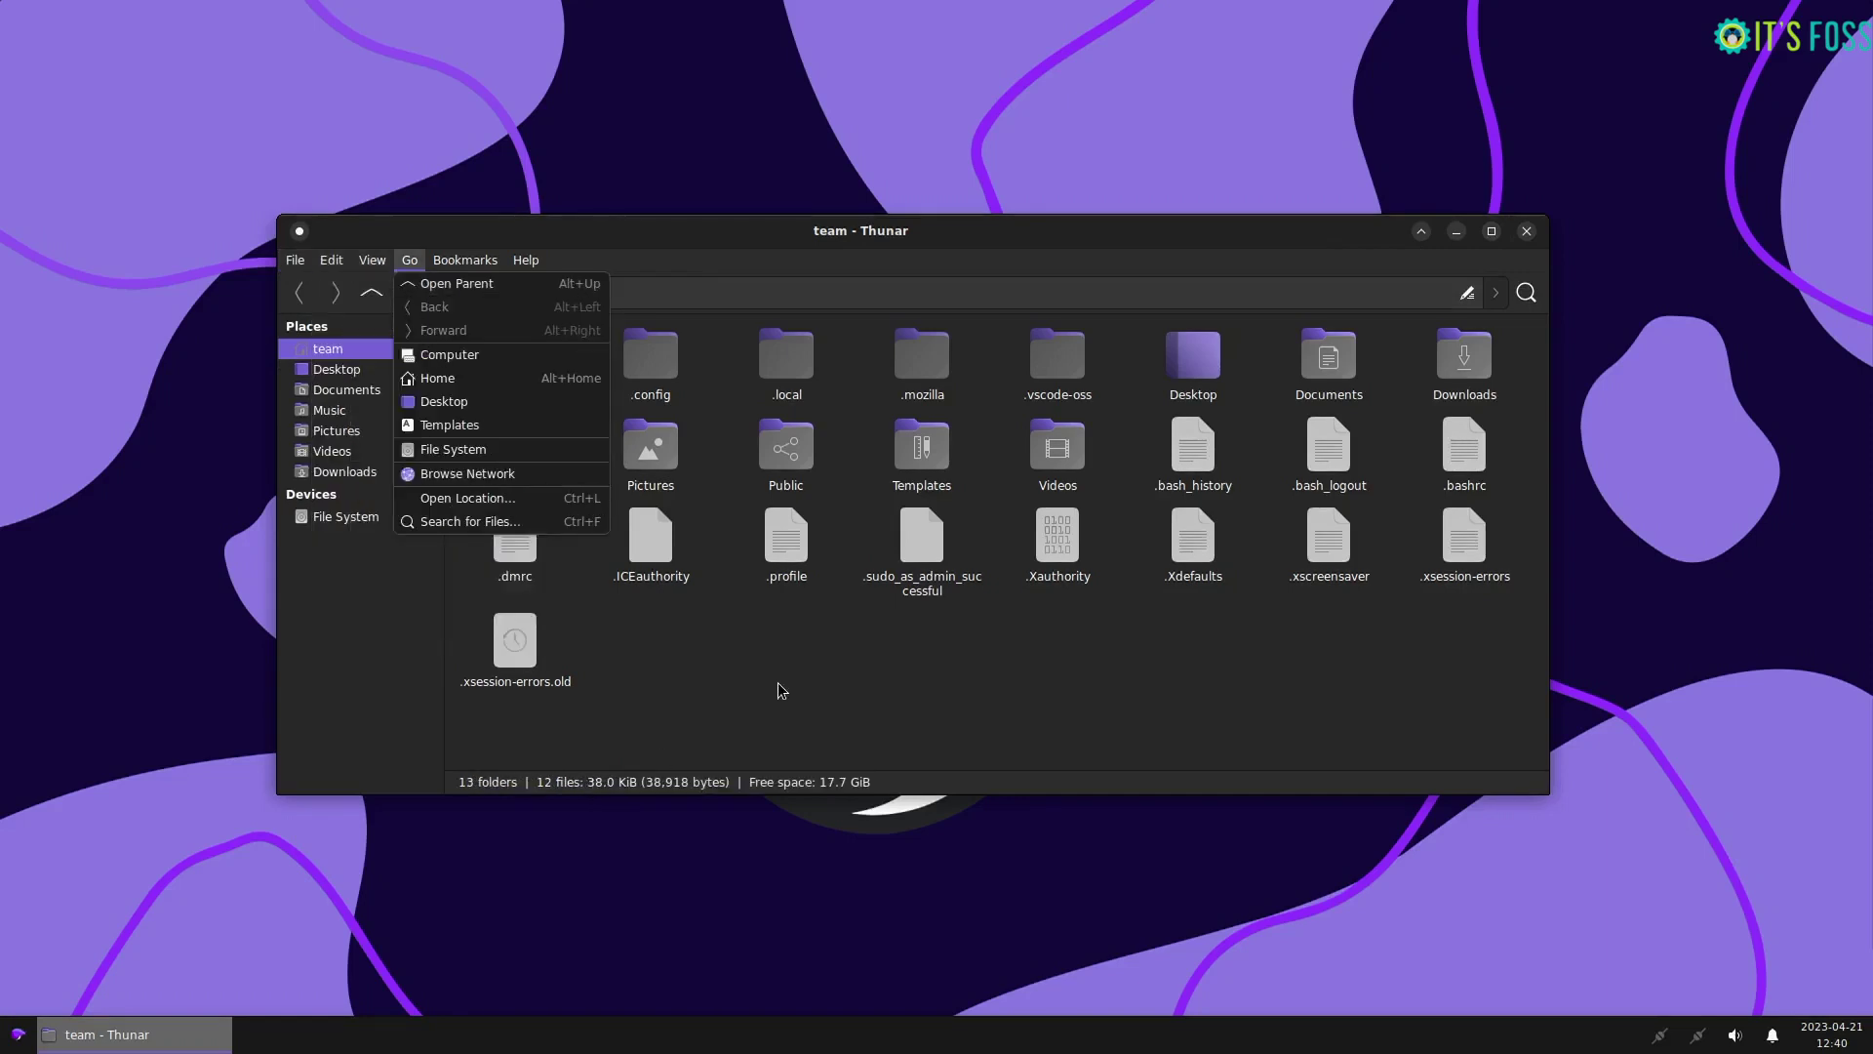
click(764, 647)
right_click(764, 648)
click(1154, 680)
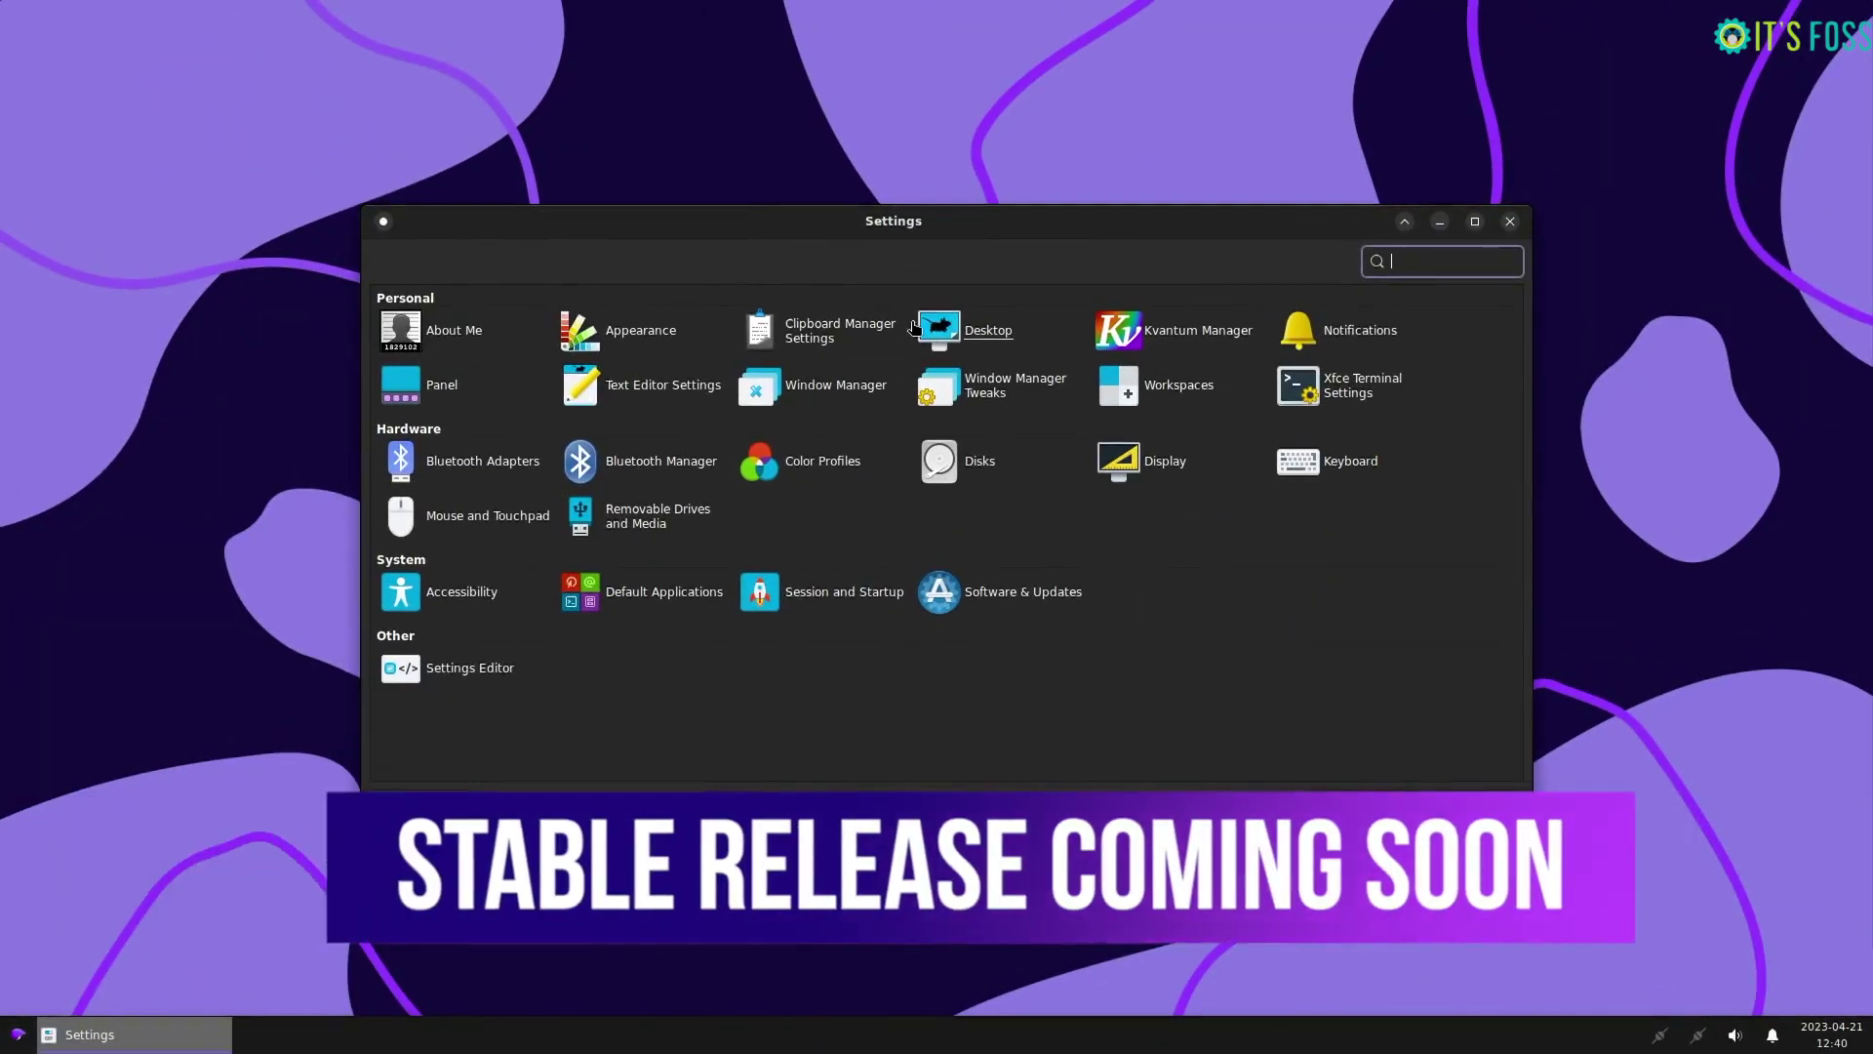
Step: In Appearance, try the Yaru-purple and Yaru-red styles, then settle on Yaru-purple-dark
click(634, 332)
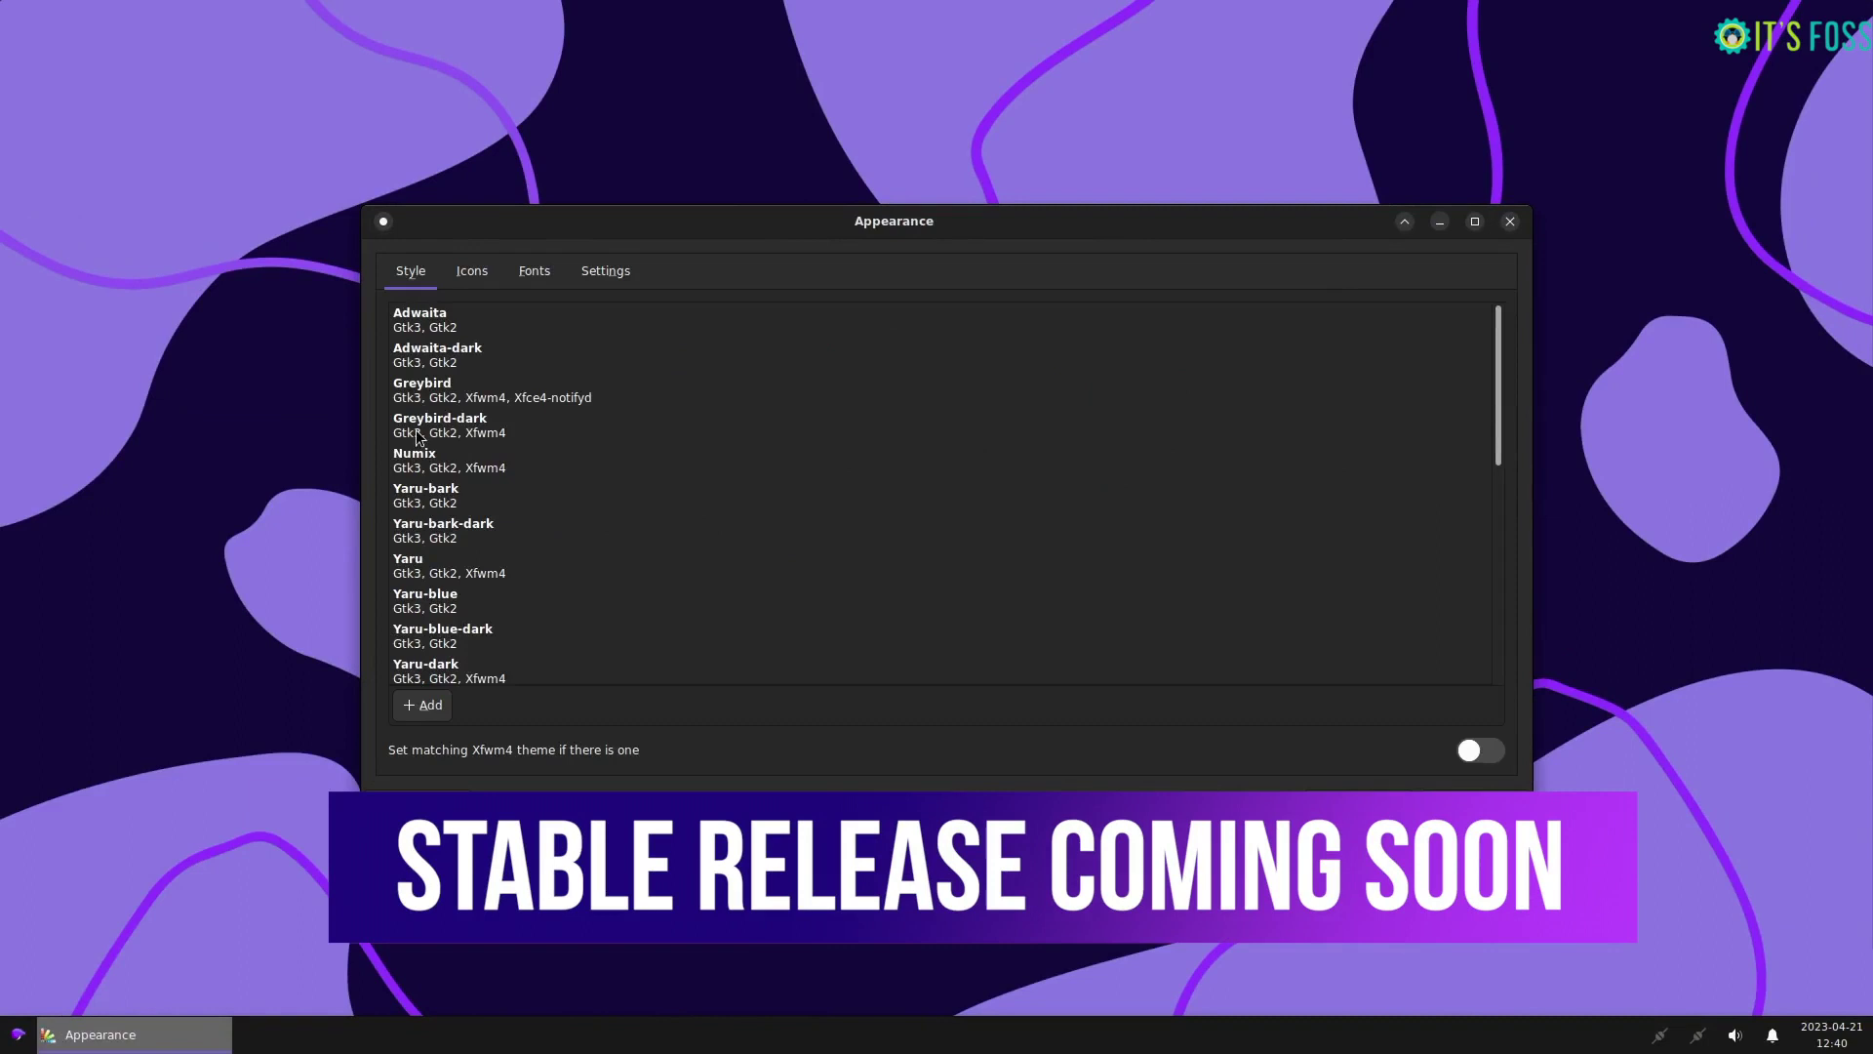
scroll(418, 436, down, 8)
scroll(418, 436, down, 2)
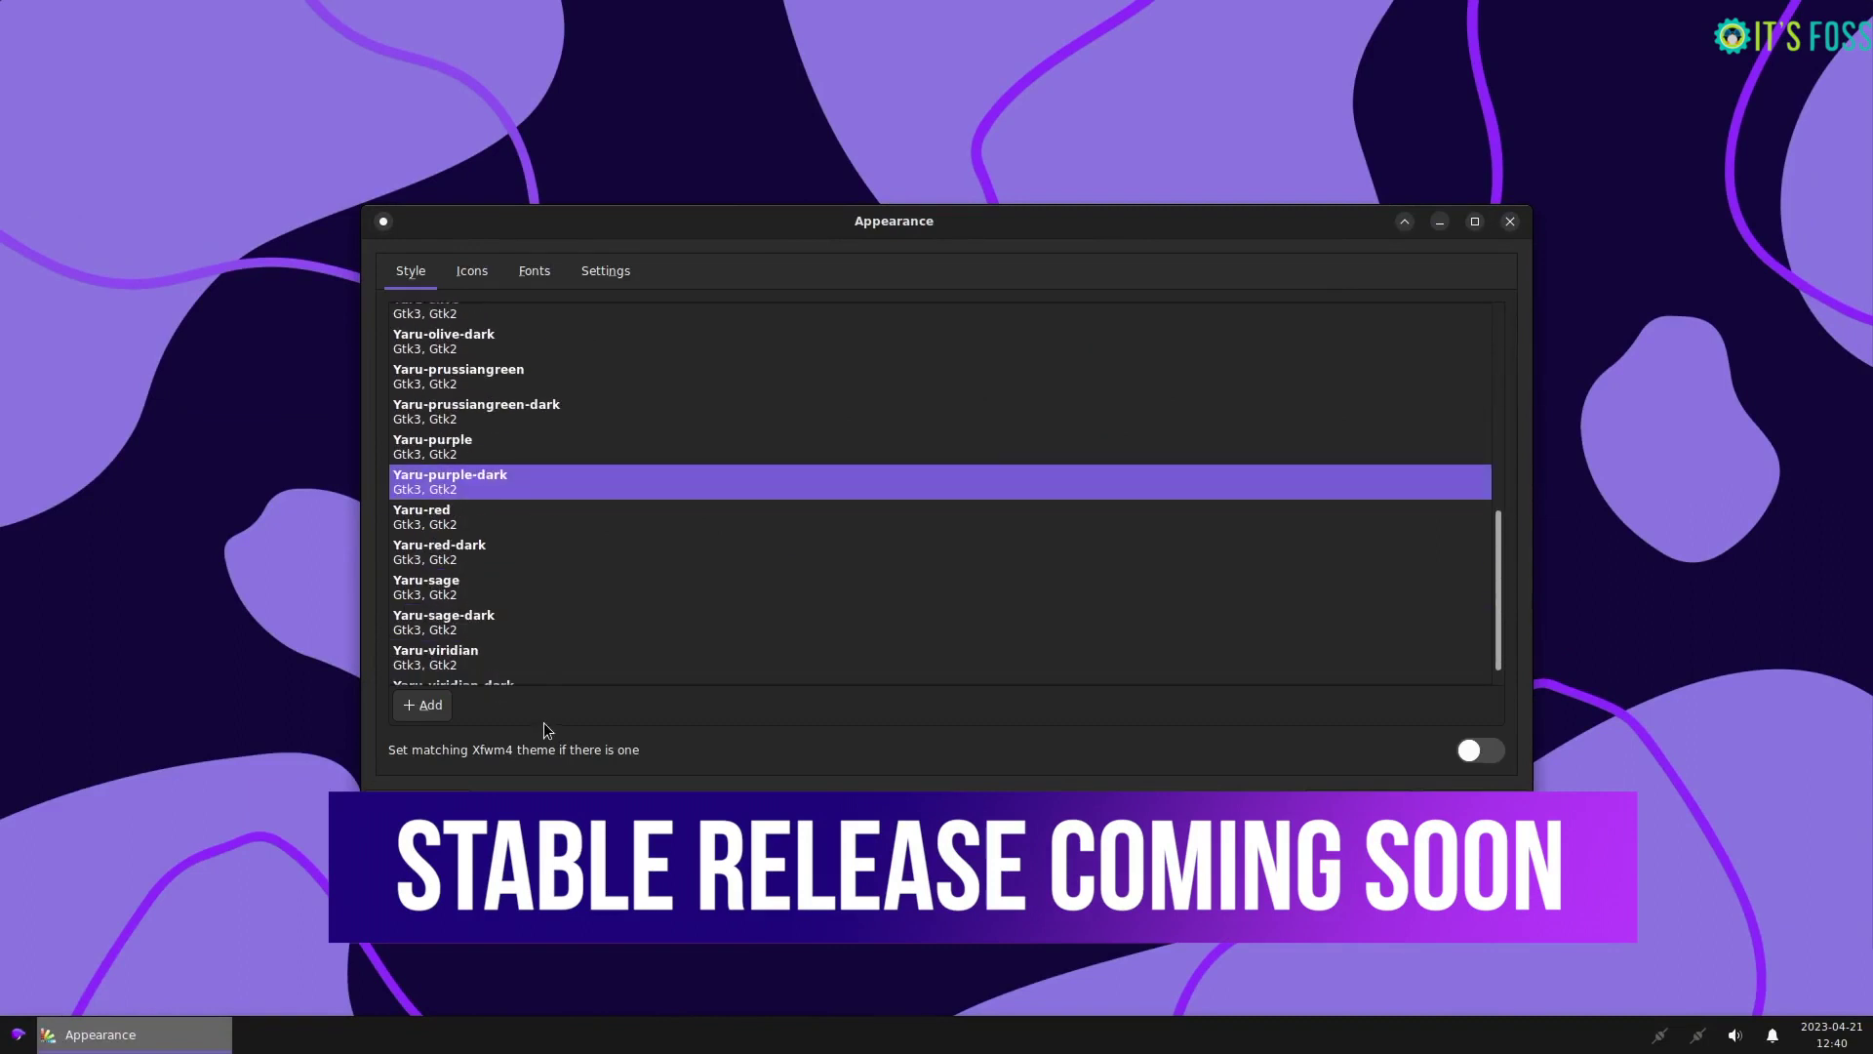
scroll(548, 650, down, 1)
scroll(542, 624, up, 5)
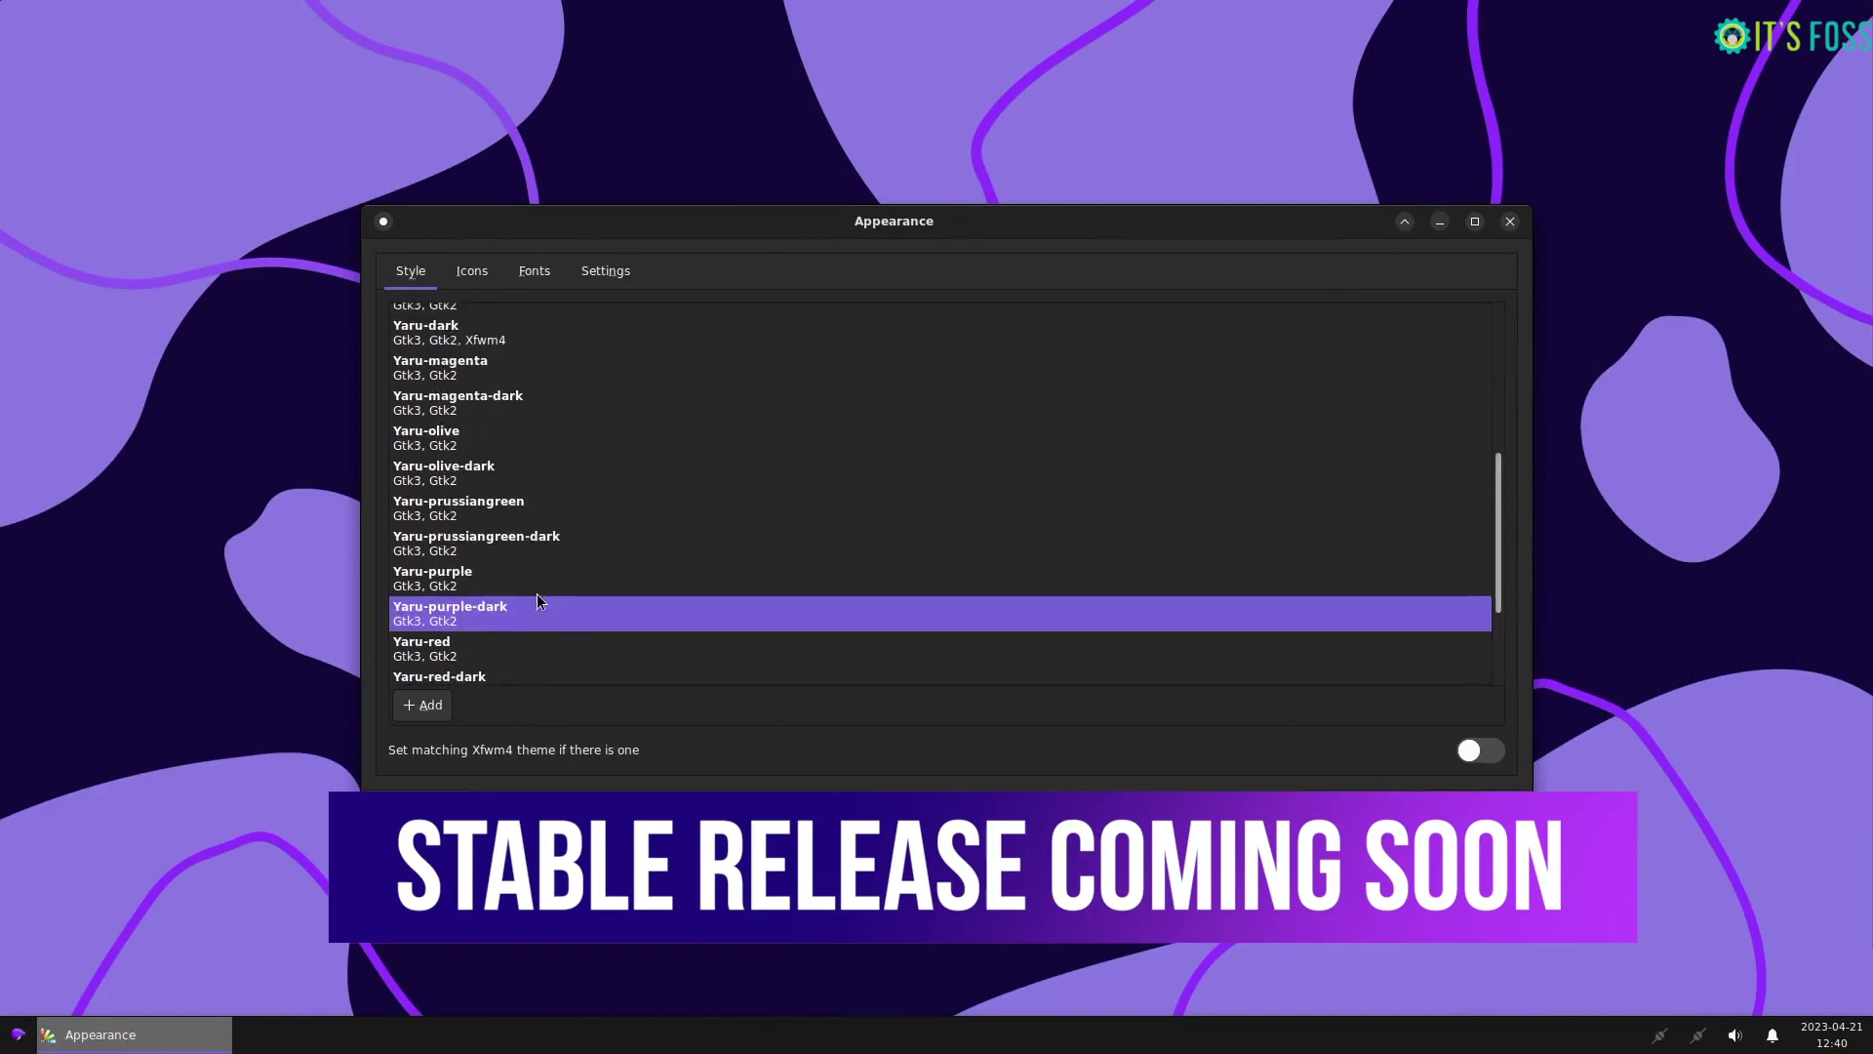
click(453, 577)
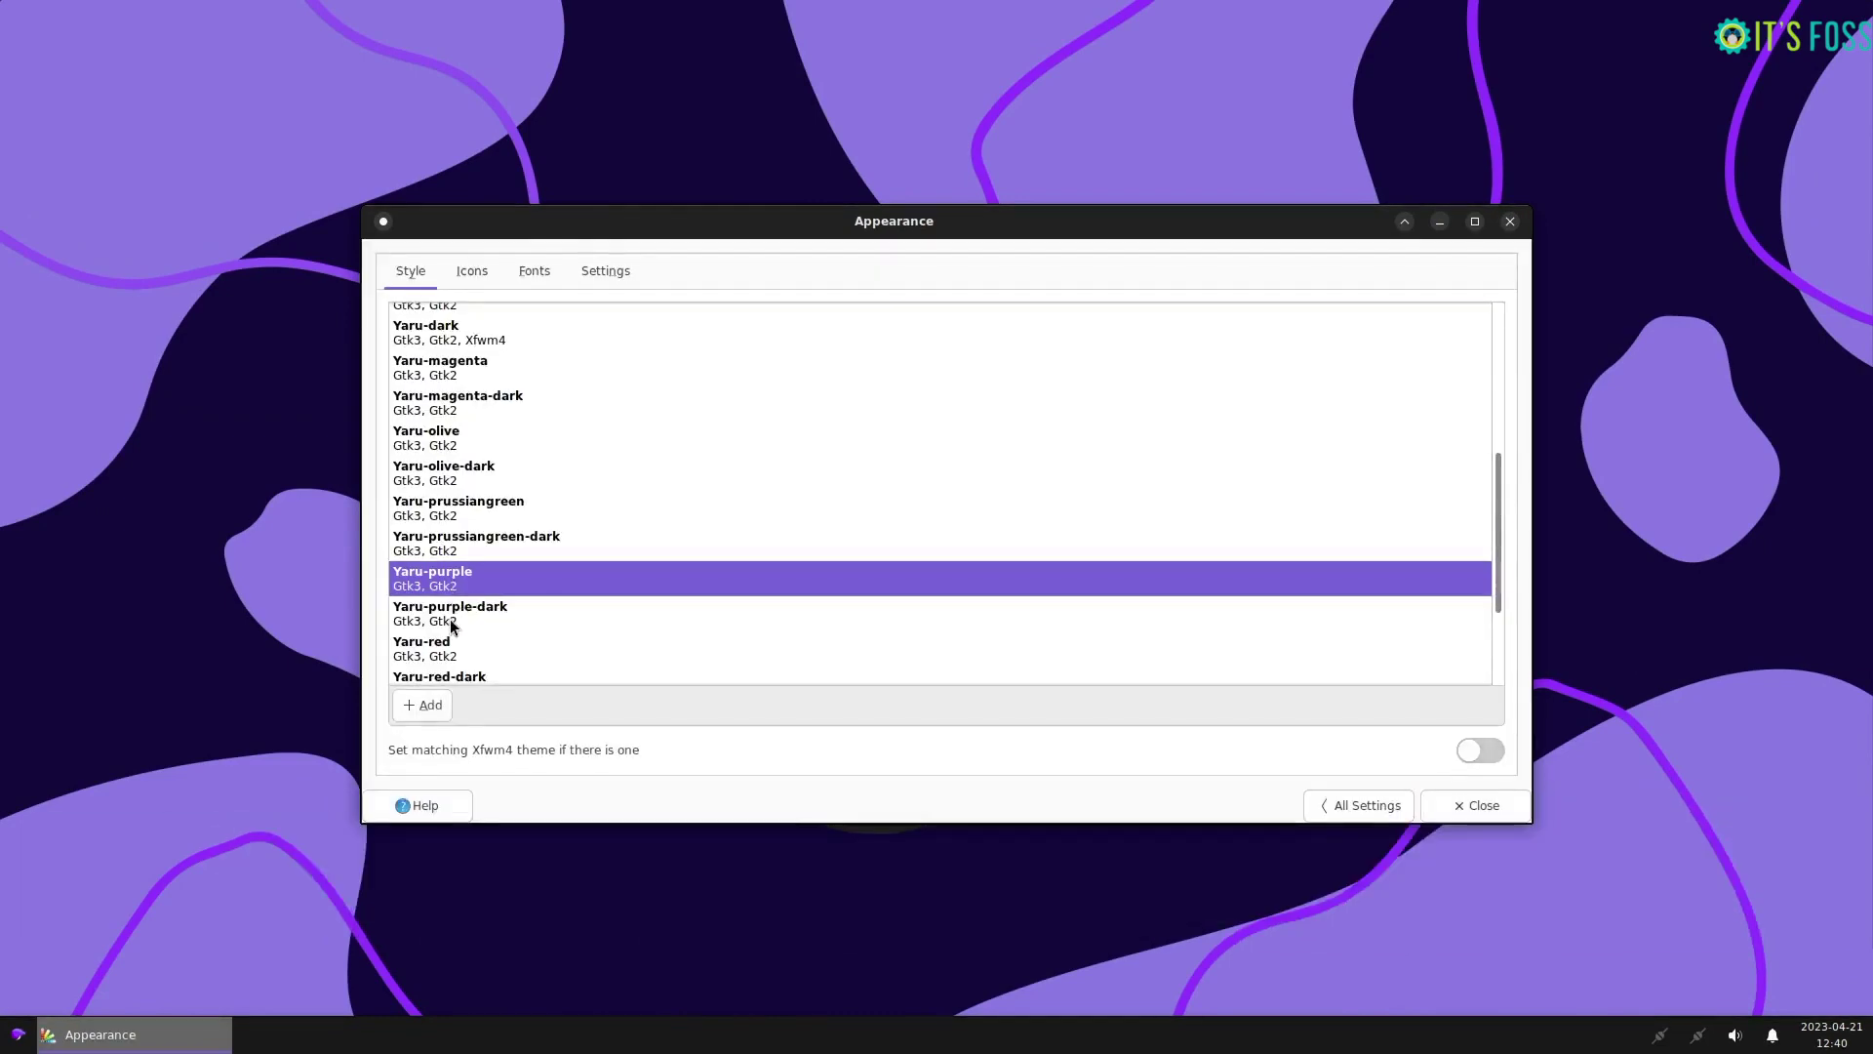
click(451, 622)
click(444, 646)
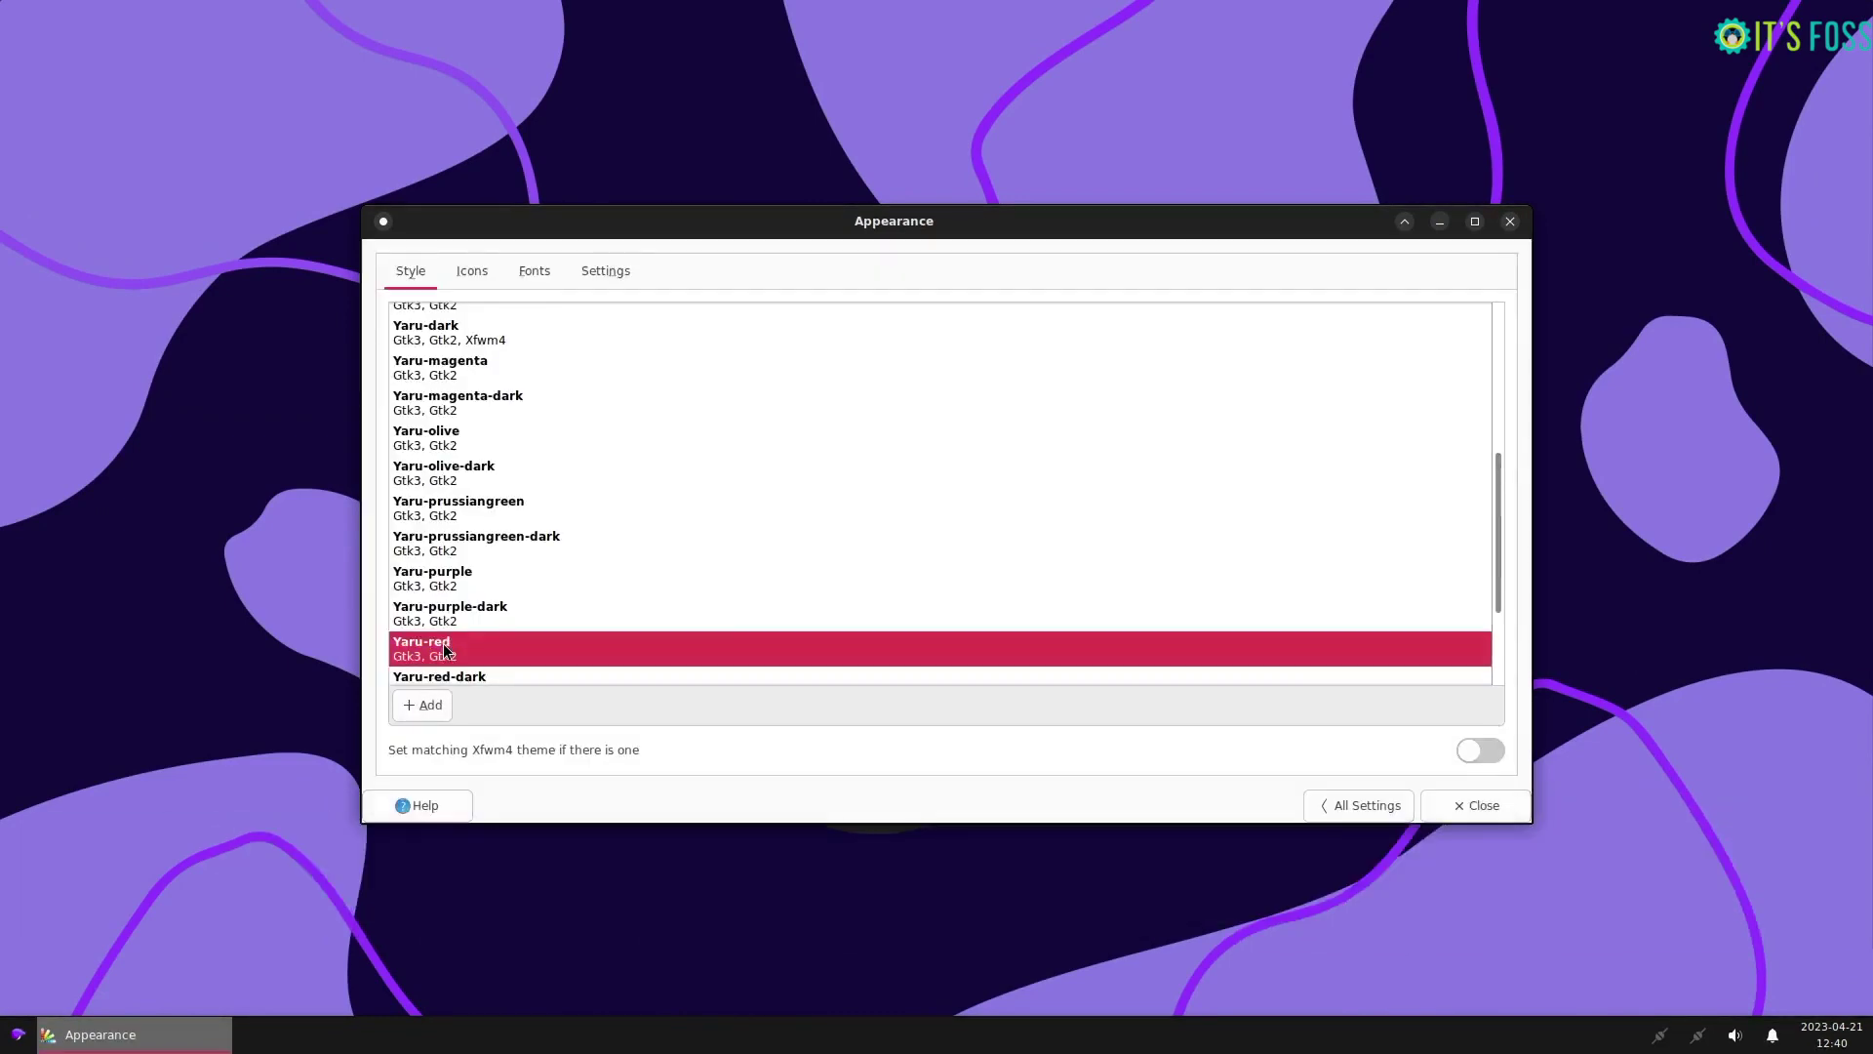
click(437, 613)
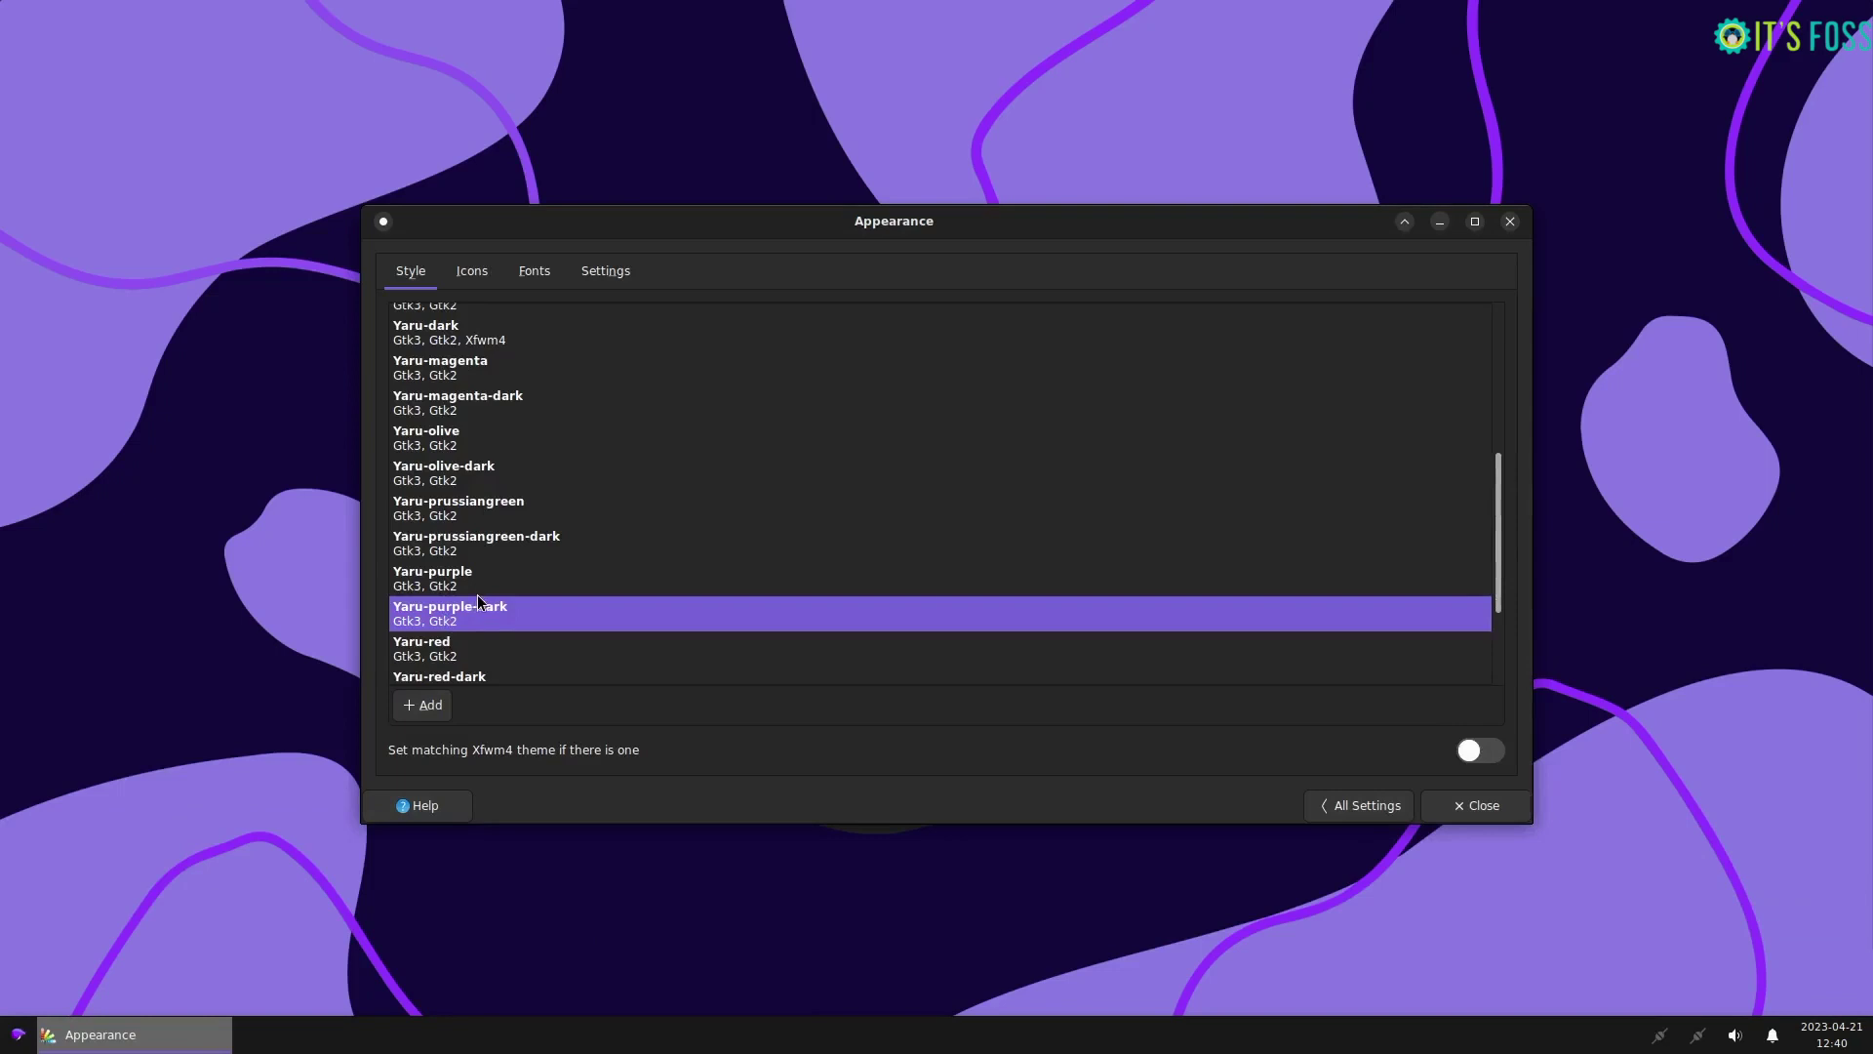
scroll(478, 602, down, 3)
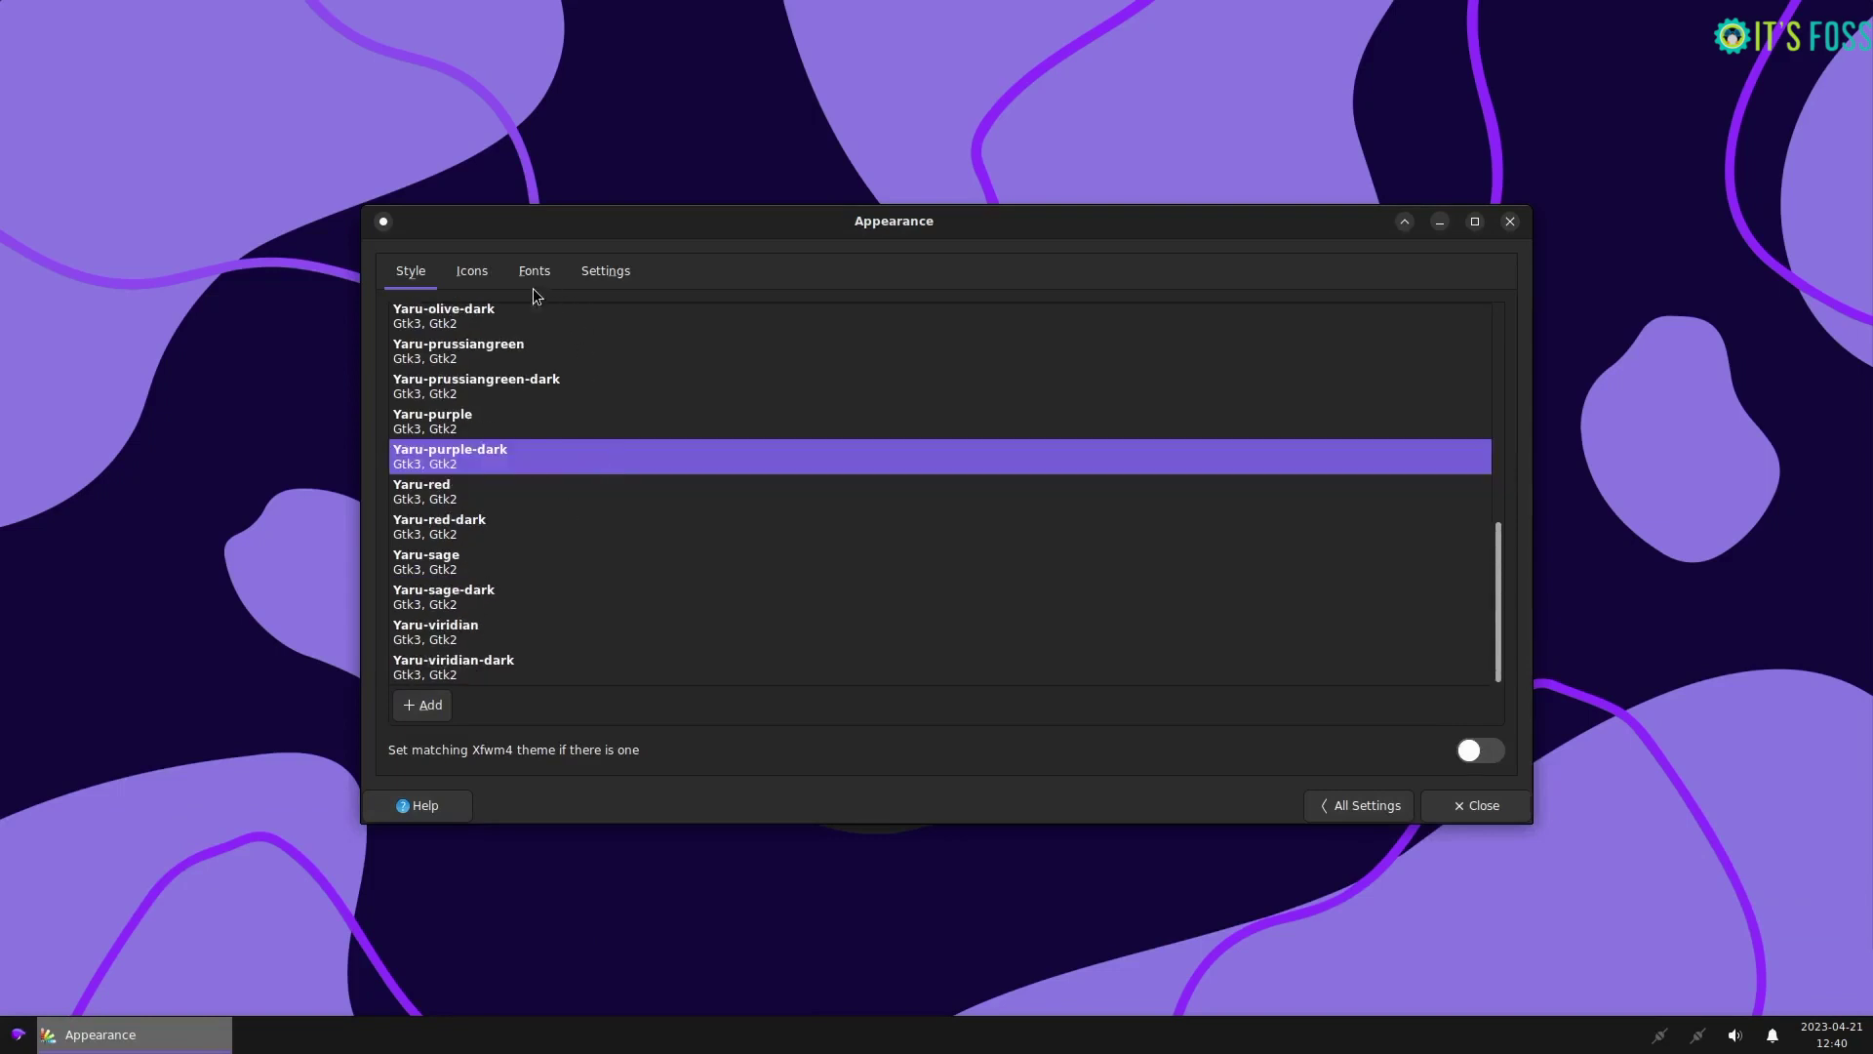
Step: View the Icons, Fonts and Settings tabs, then return to All Settings
click(470, 278)
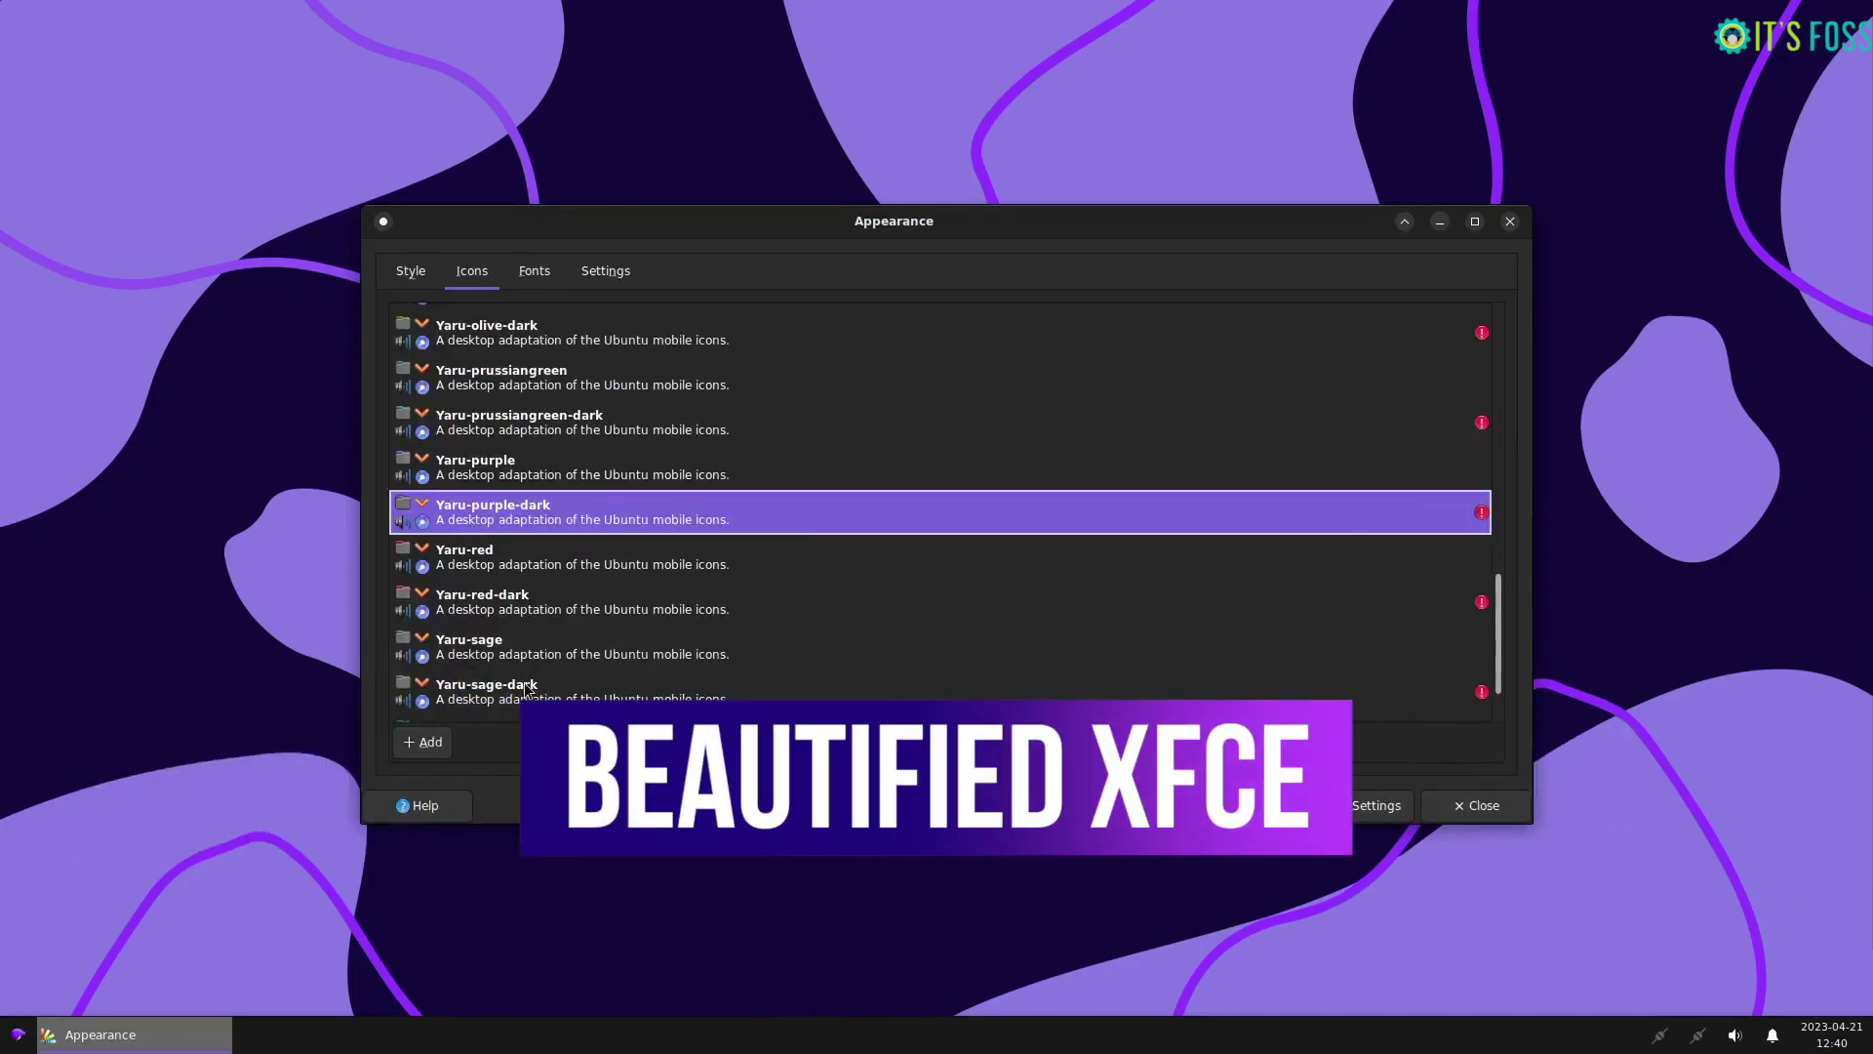
click(538, 272)
click(597, 274)
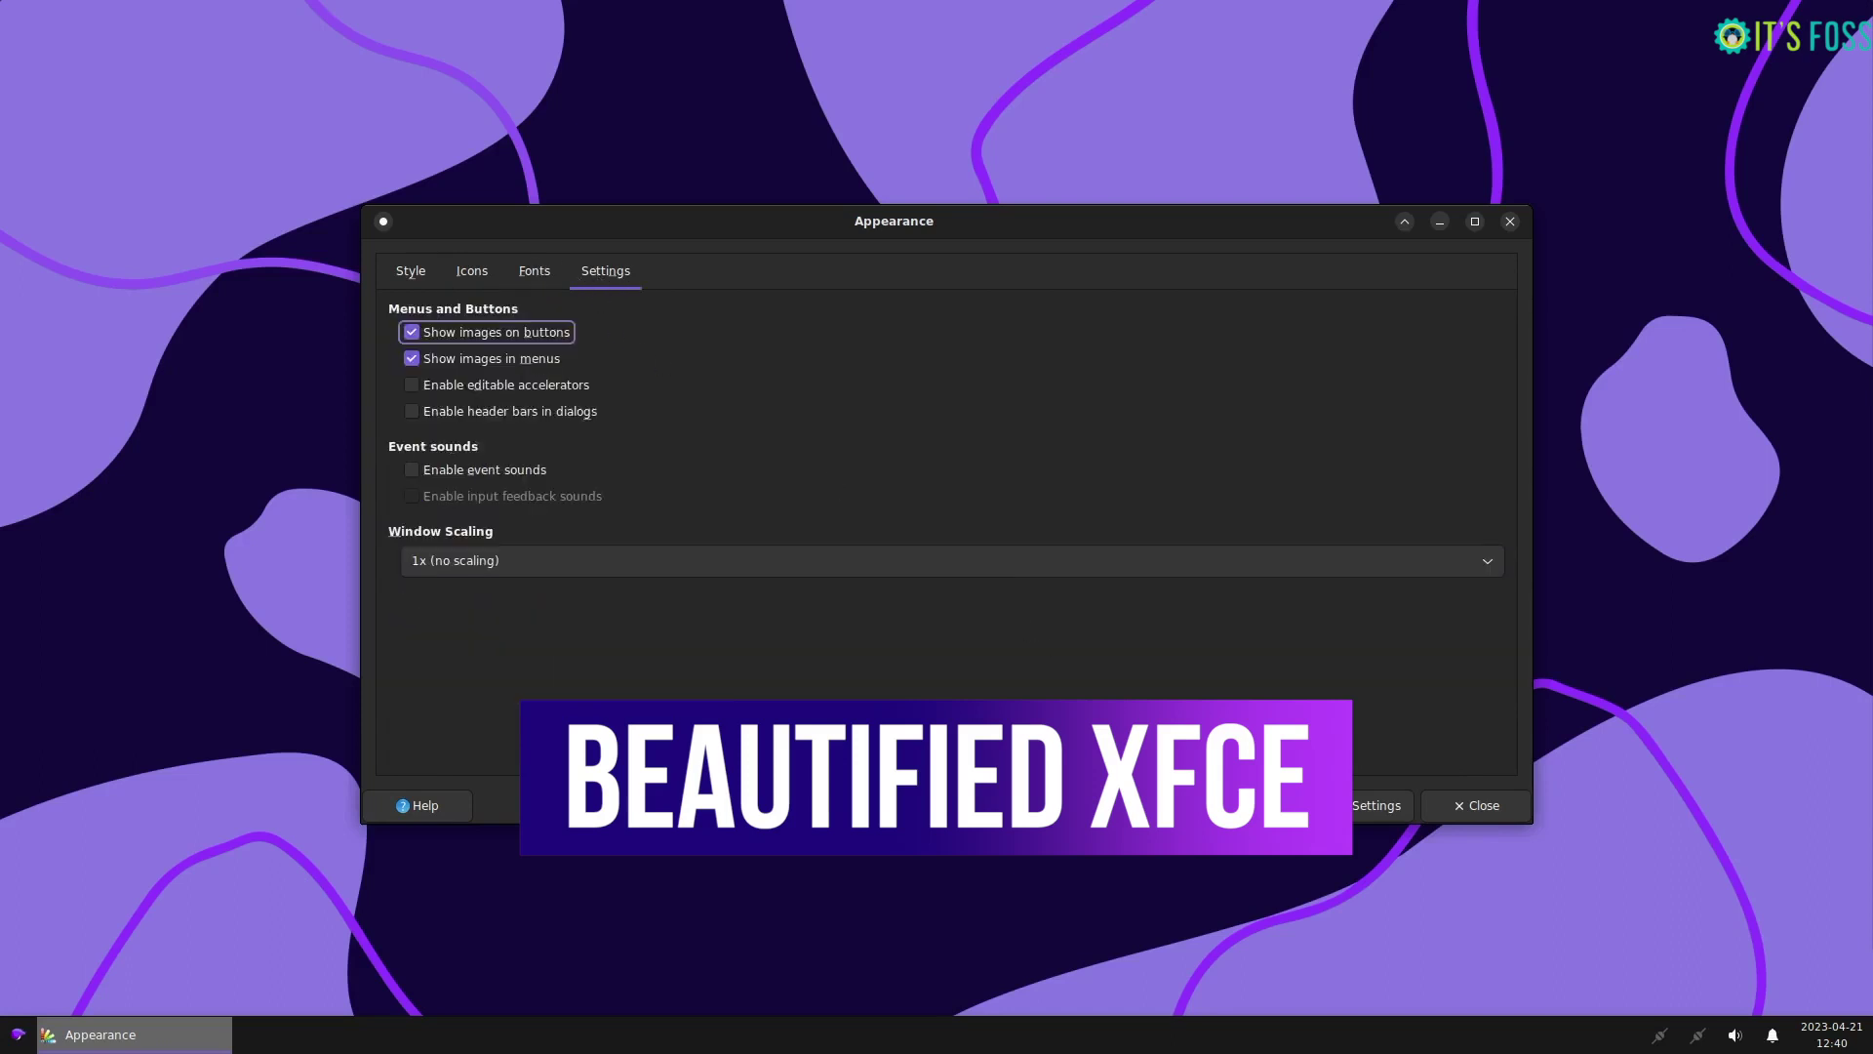
click(1377, 805)
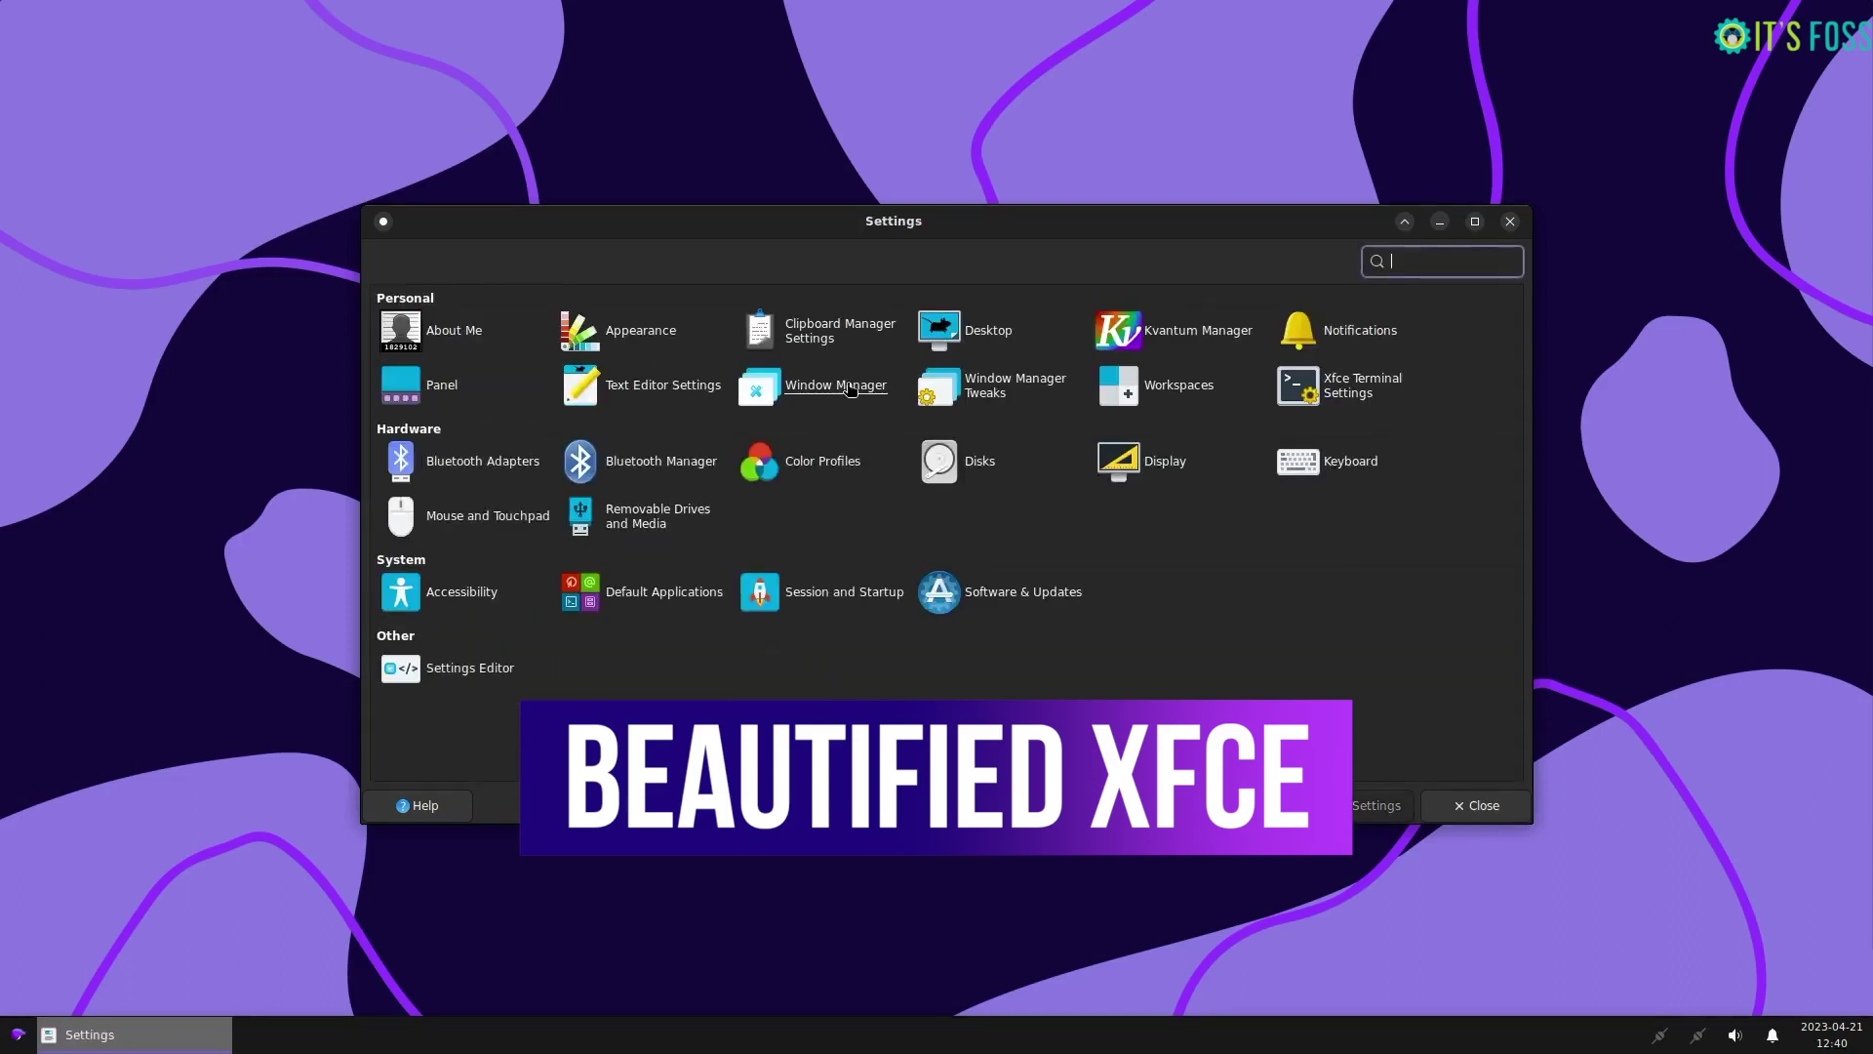
Step: Review the Window Manager Keyboard and Advanced tabs, then go back to All Settings
click(831, 381)
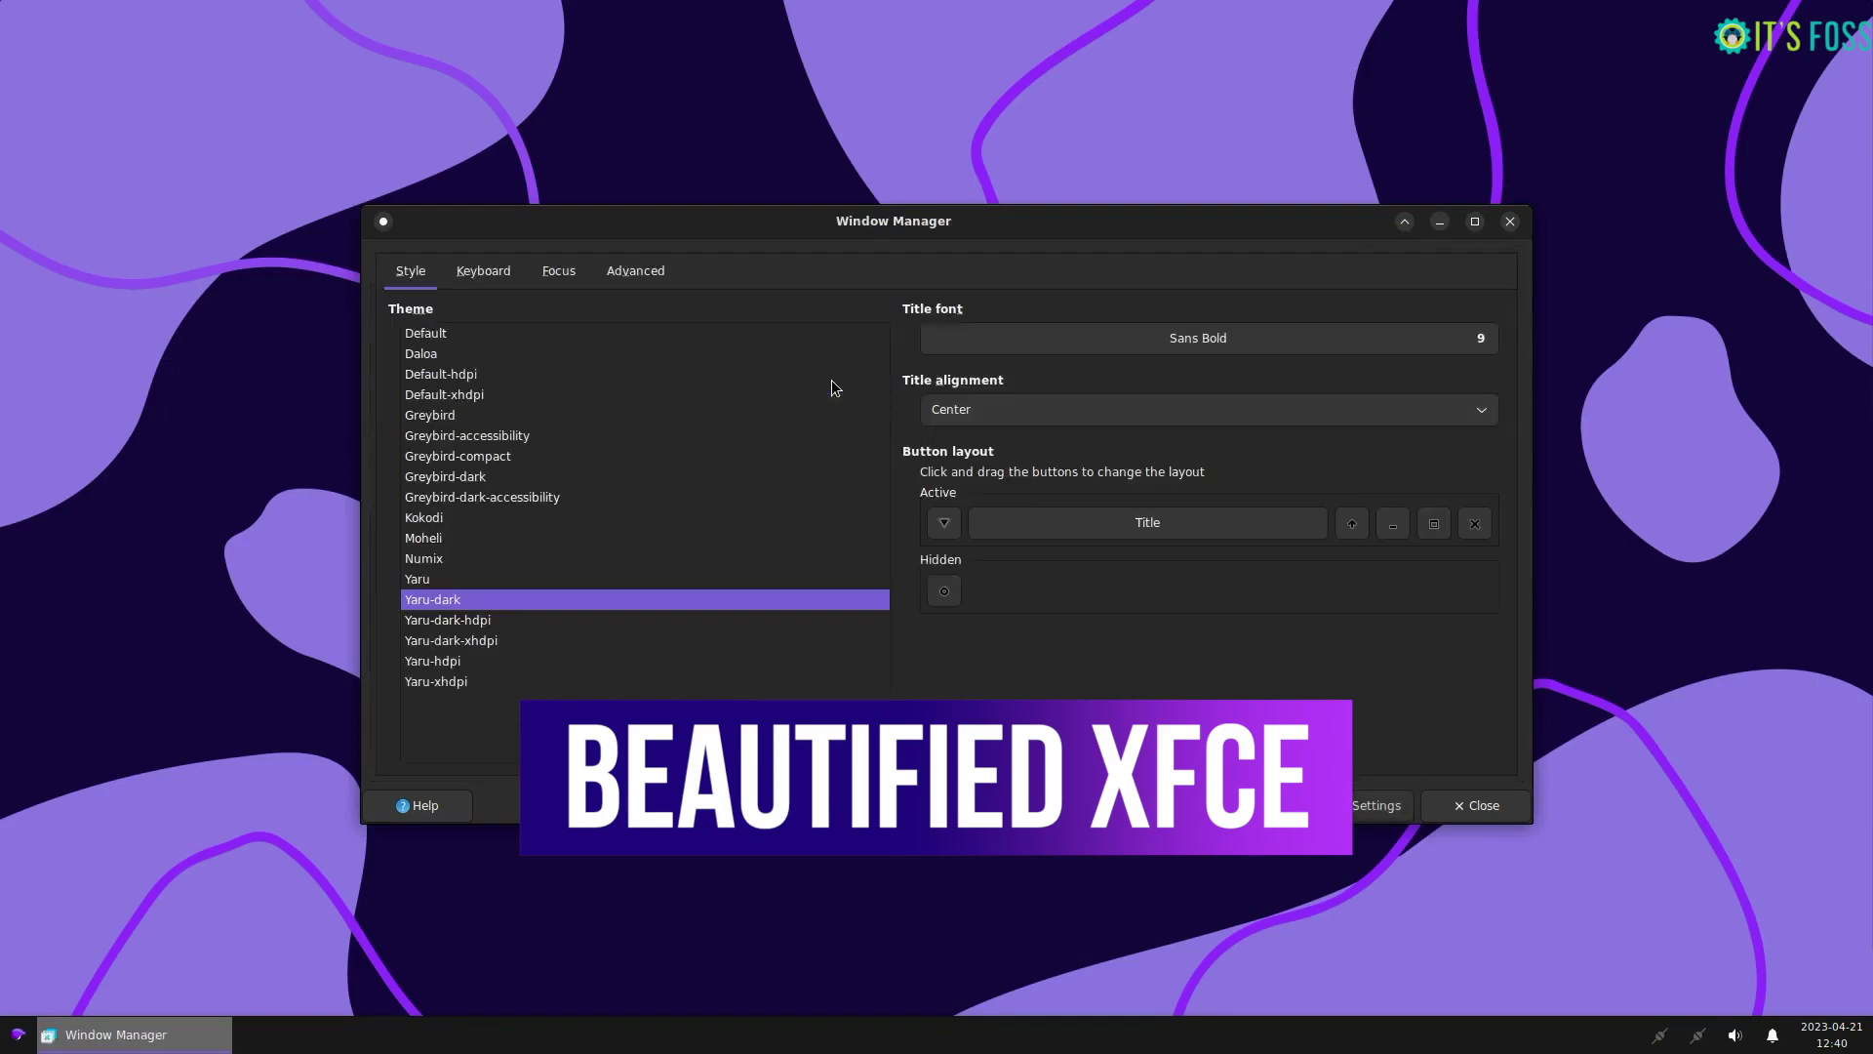
click(487, 276)
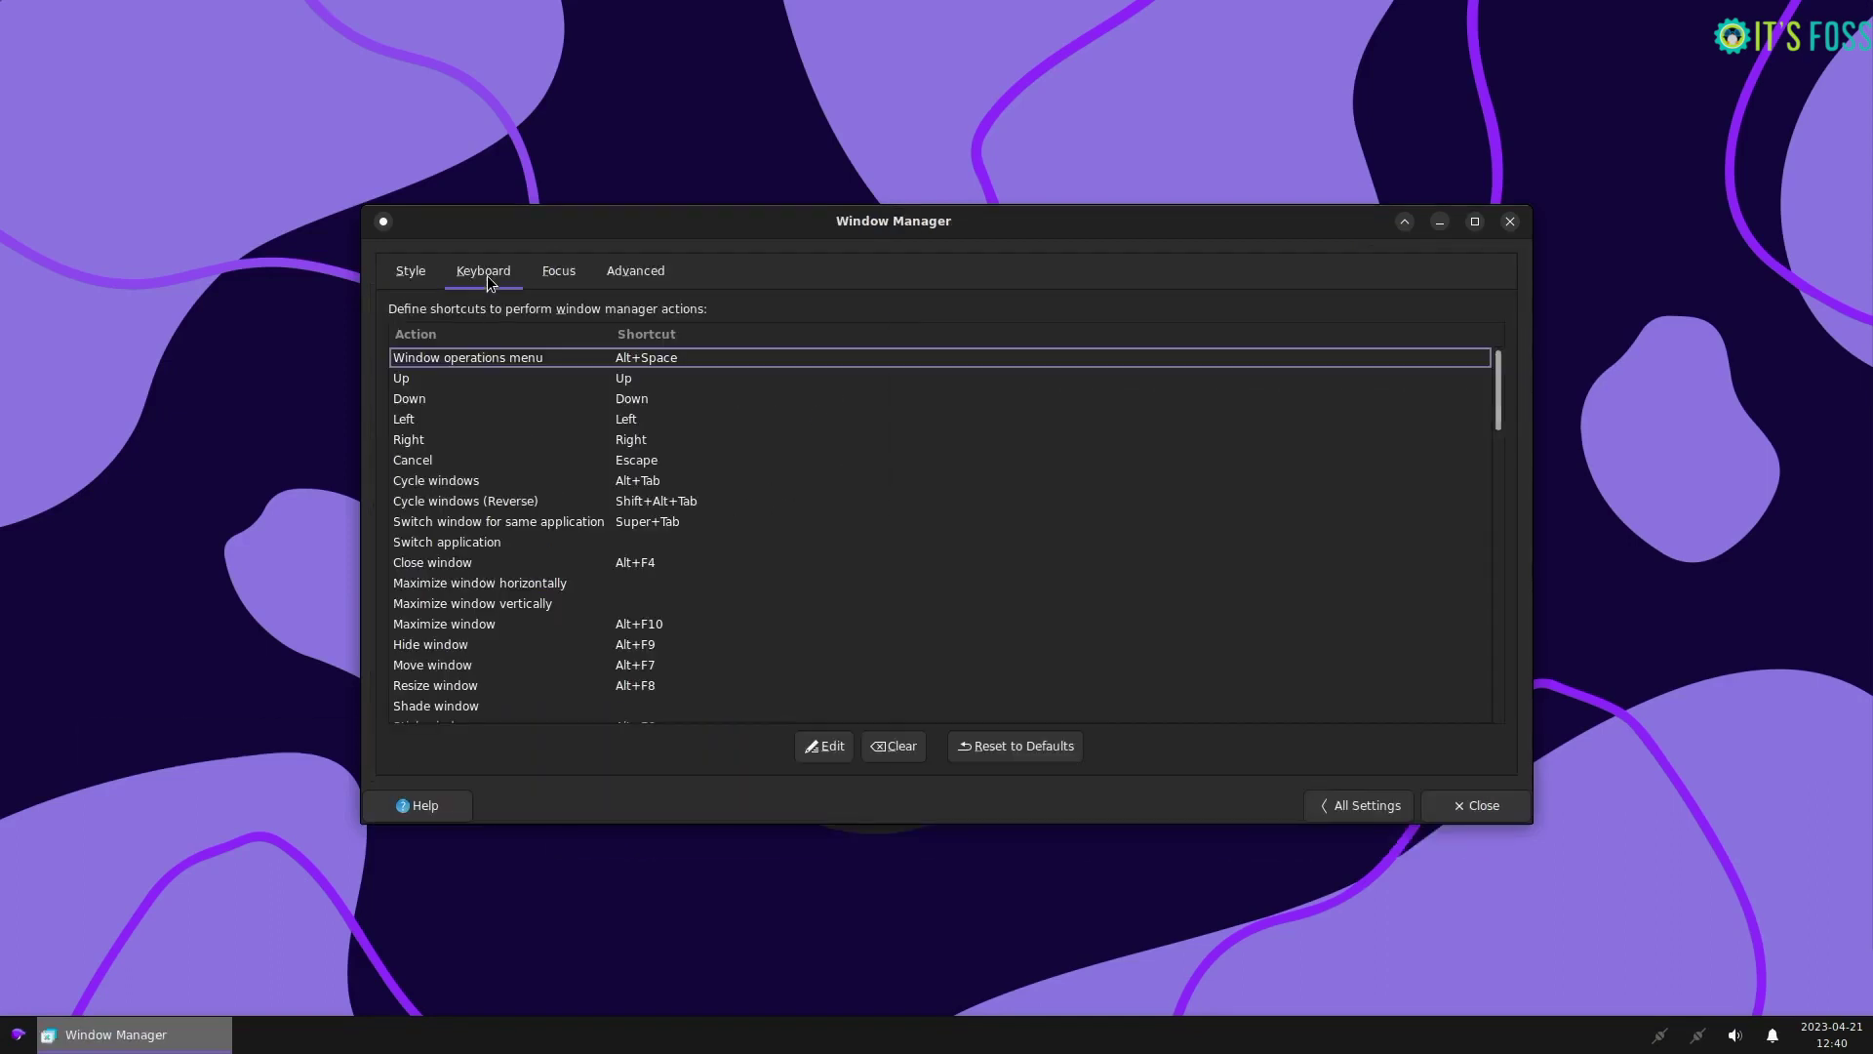
click(599, 277)
click(1379, 817)
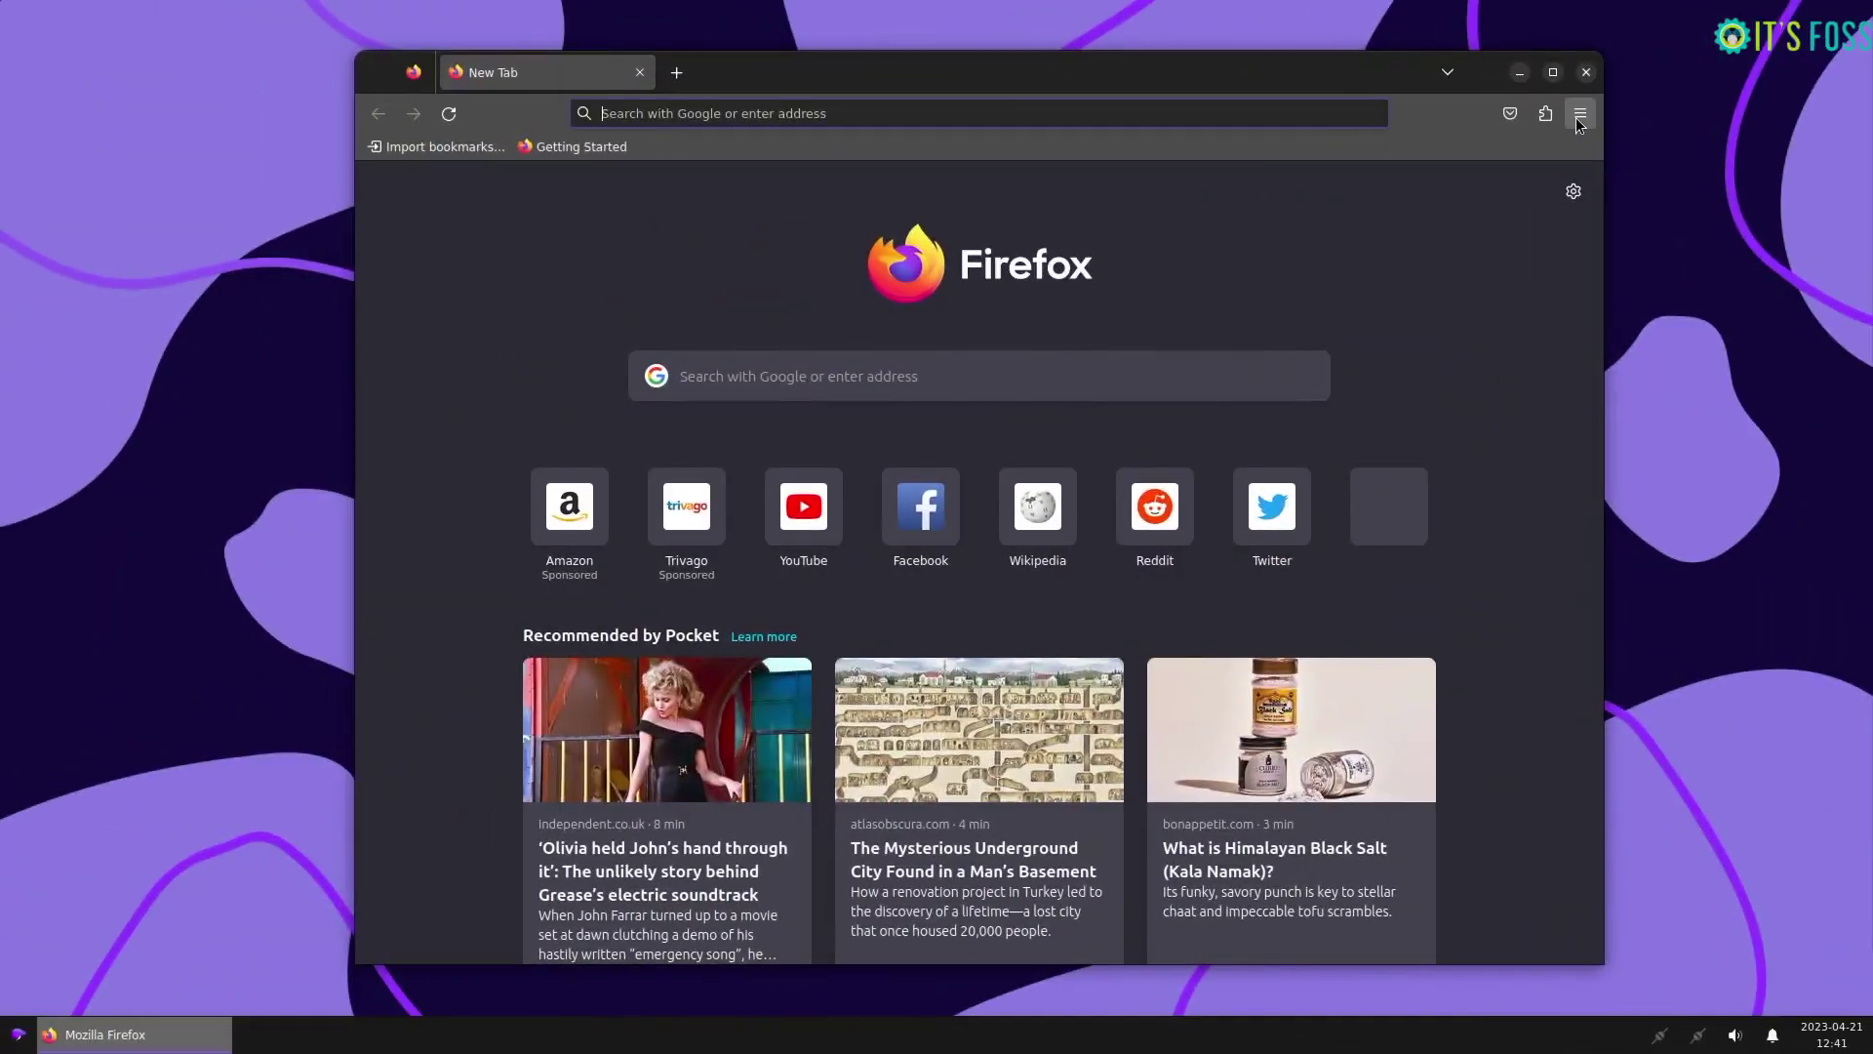
click(1580, 117)
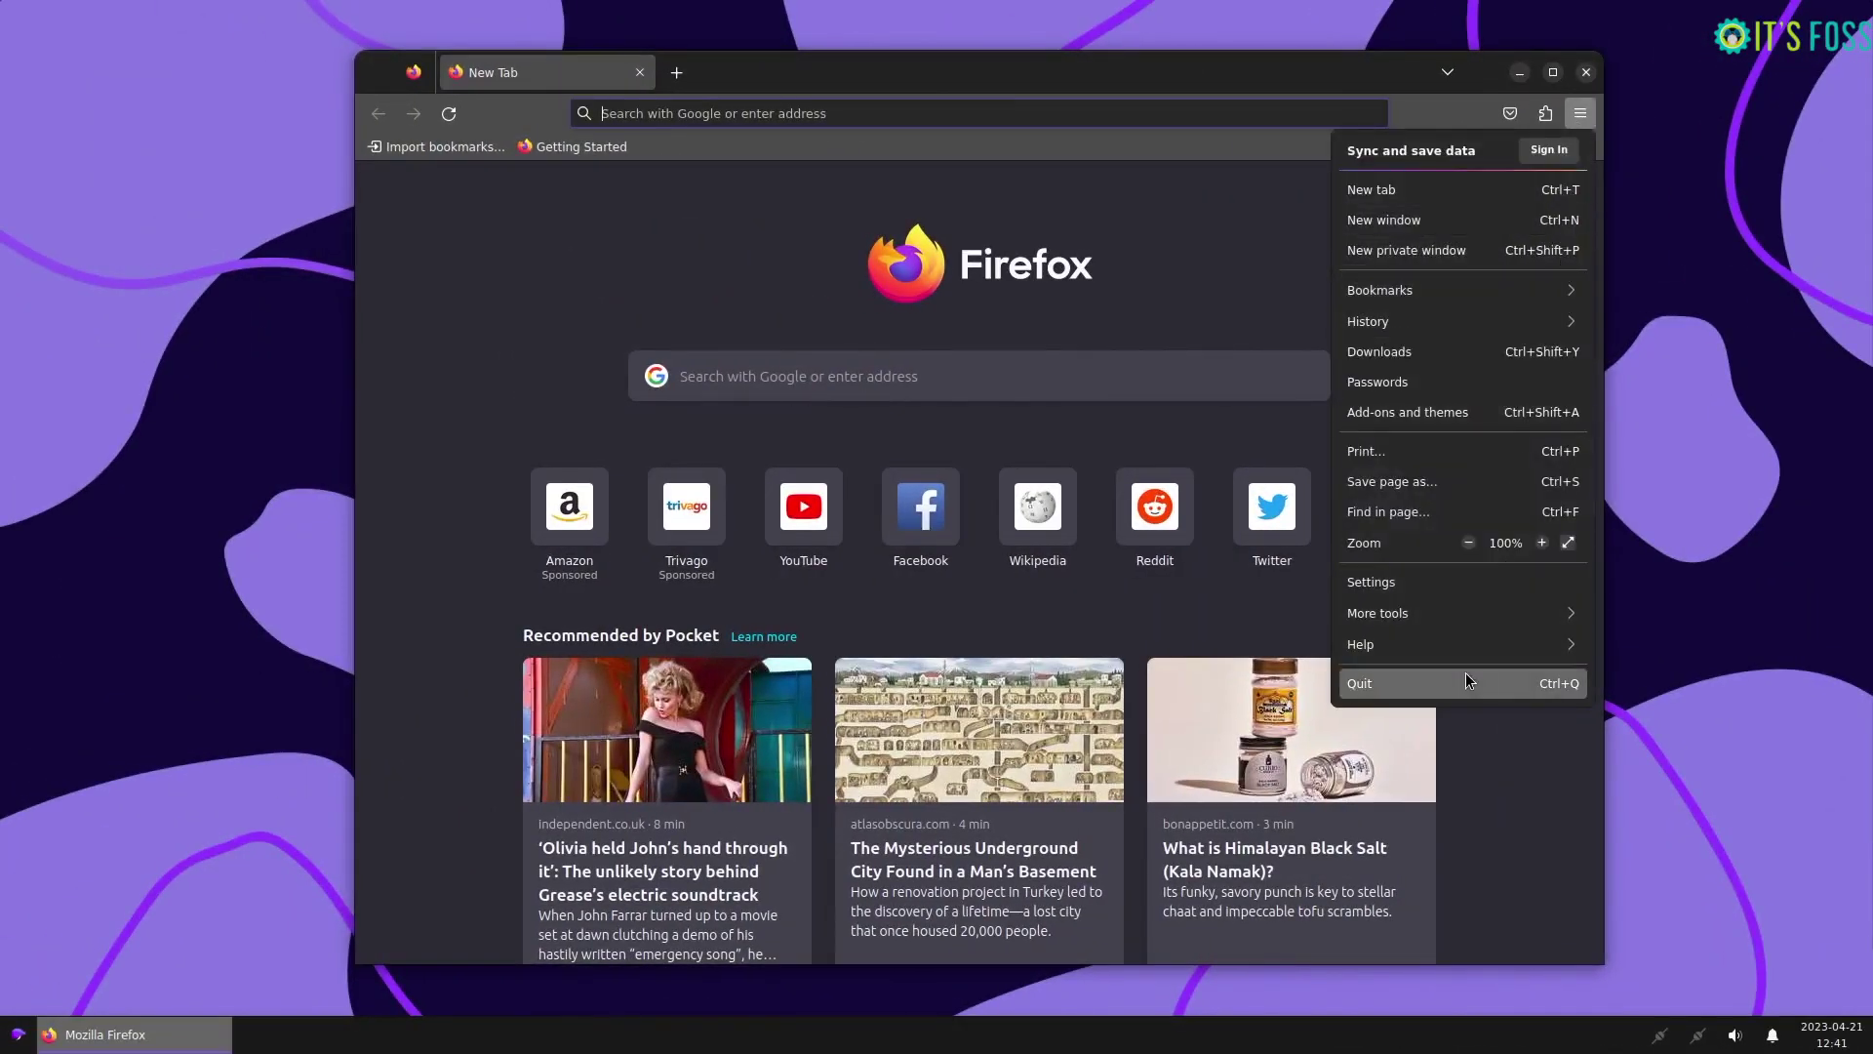
Step: Check About Firefox shows 112.0.1 up to date, then scroll through the itsfoss.com homepage
click(1407, 636)
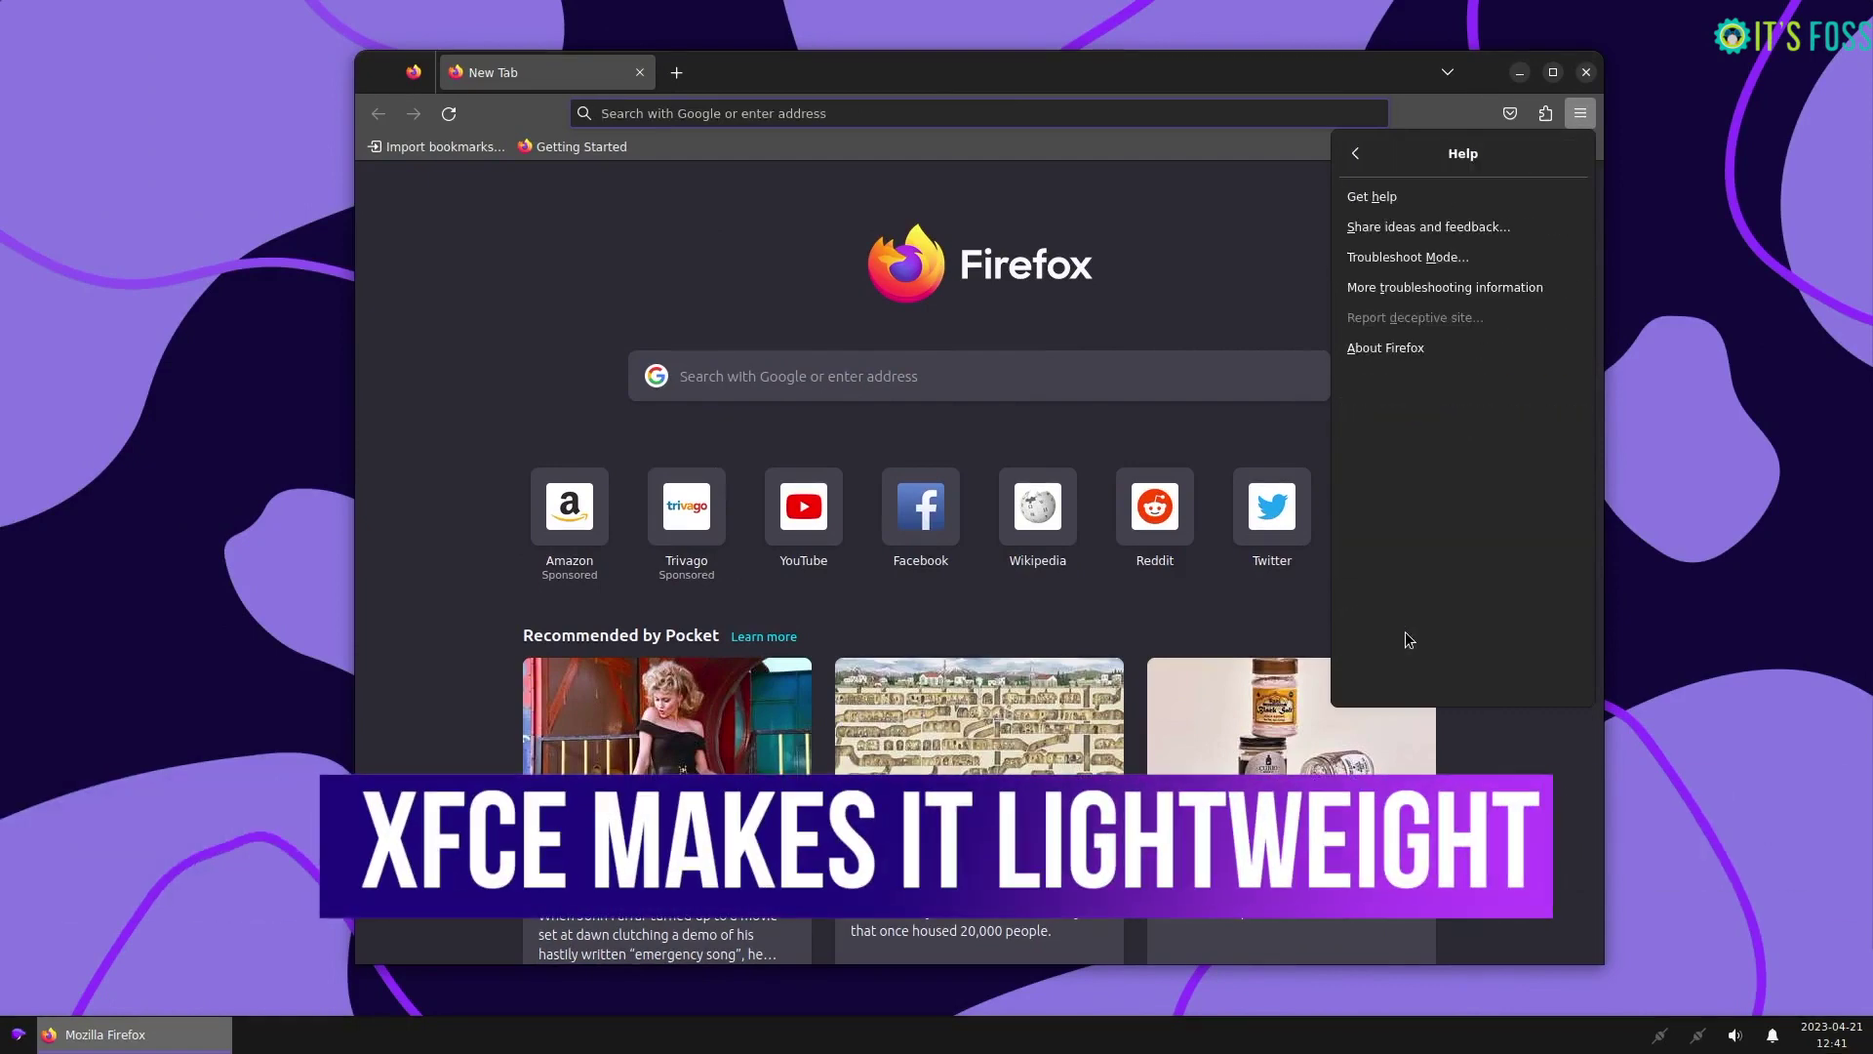
click(1360, 337)
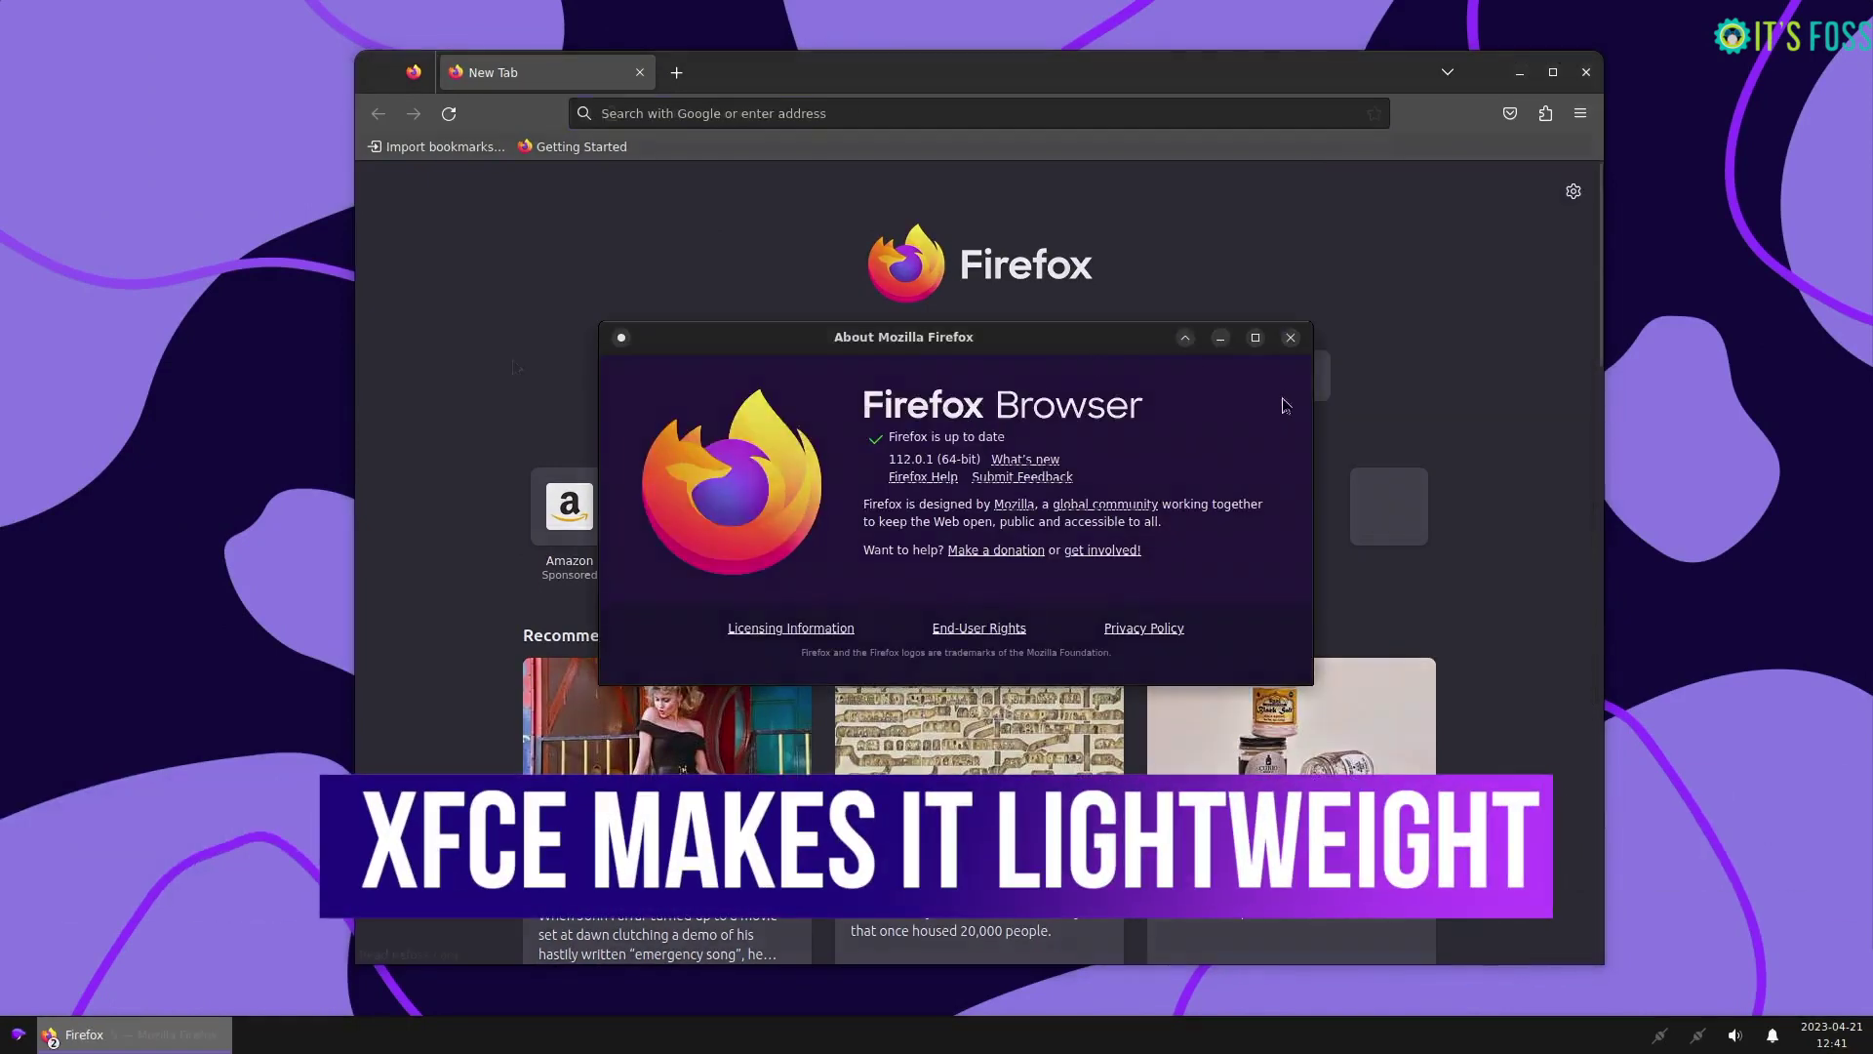
scroll(992, 613, down, 3)
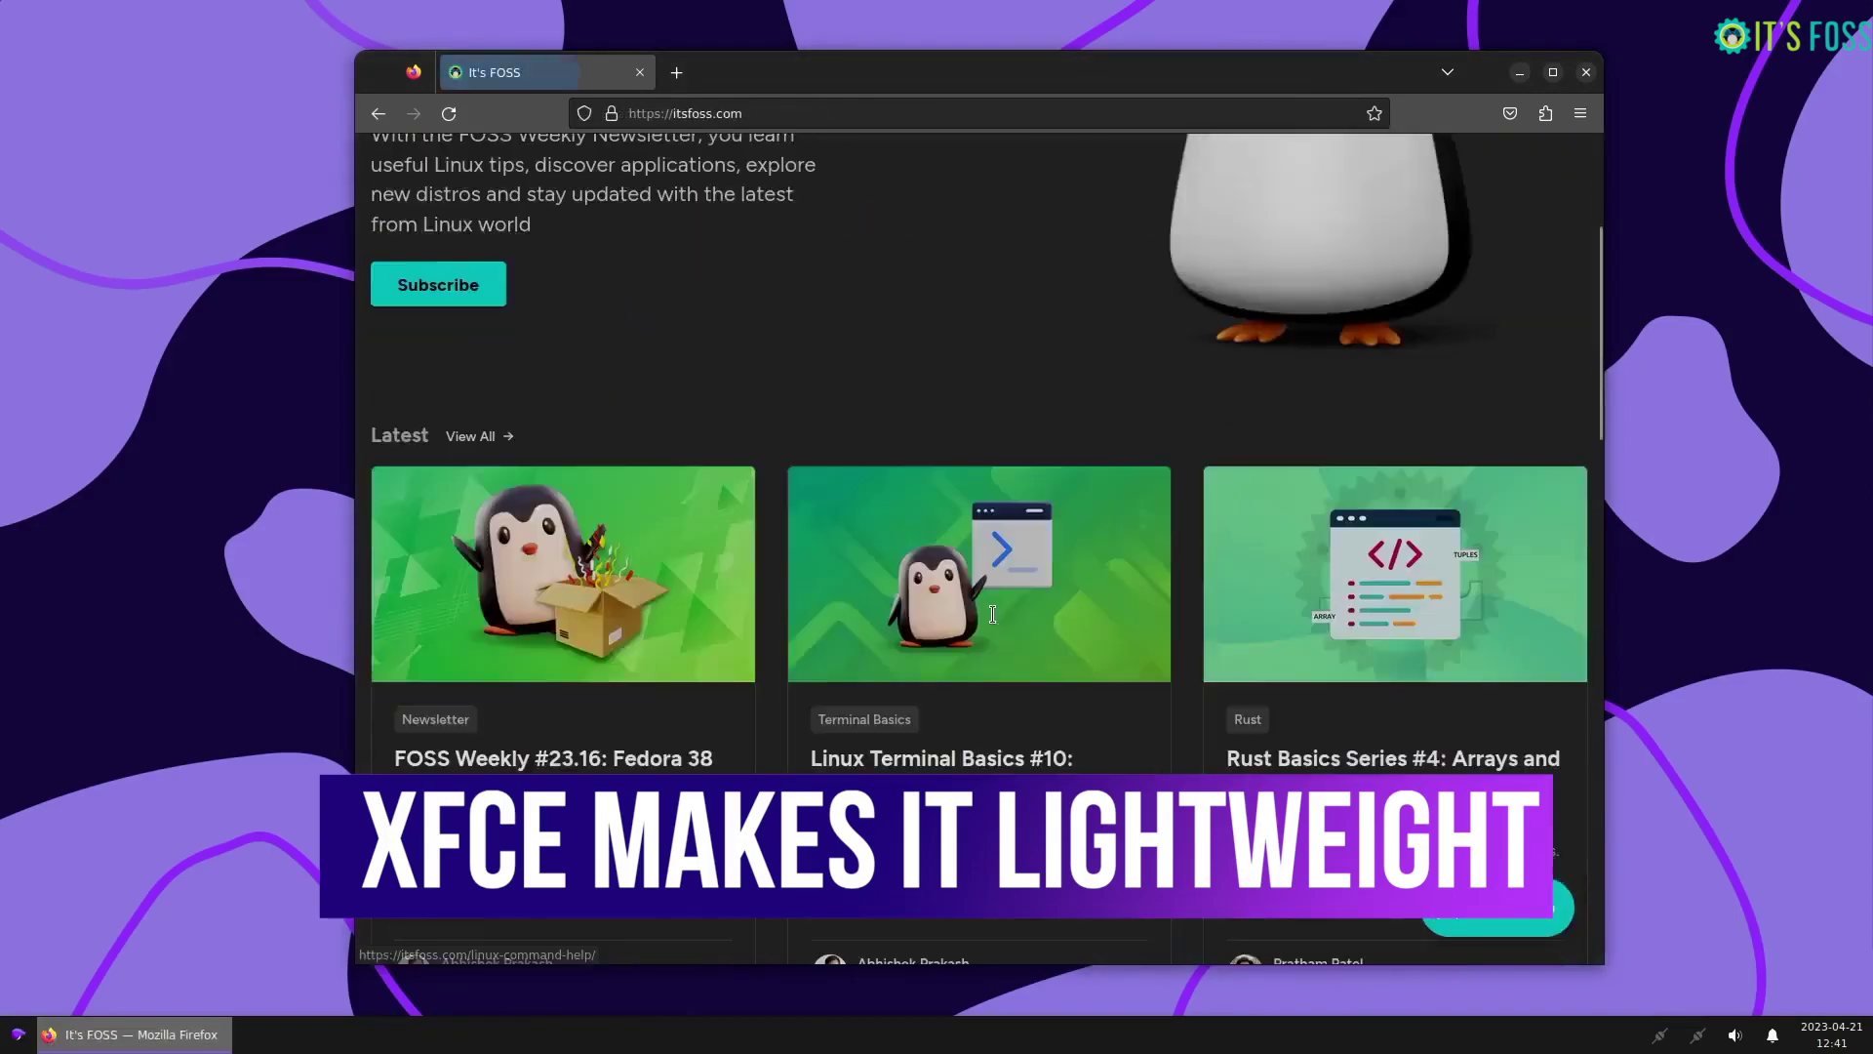
scroll(992, 613, down, 10)
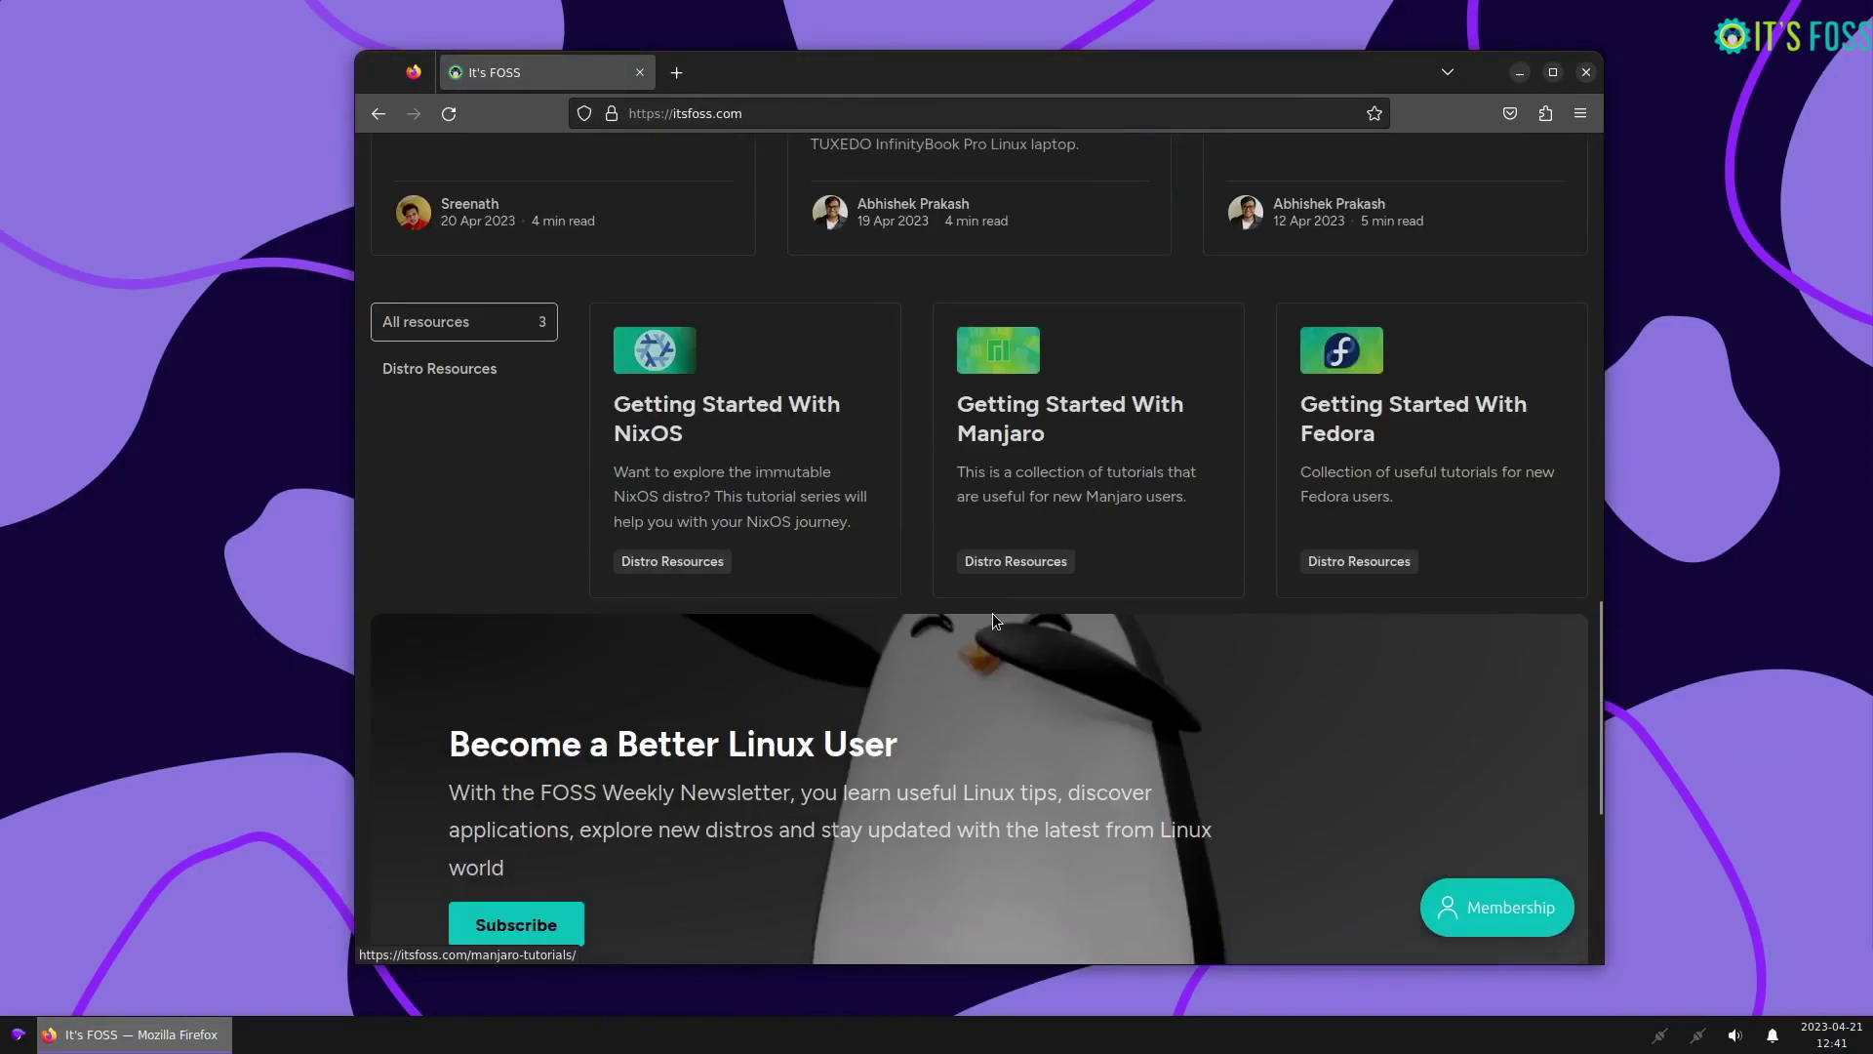
scroll(992, 612, down, 3)
scroll(992, 613, up, 10)
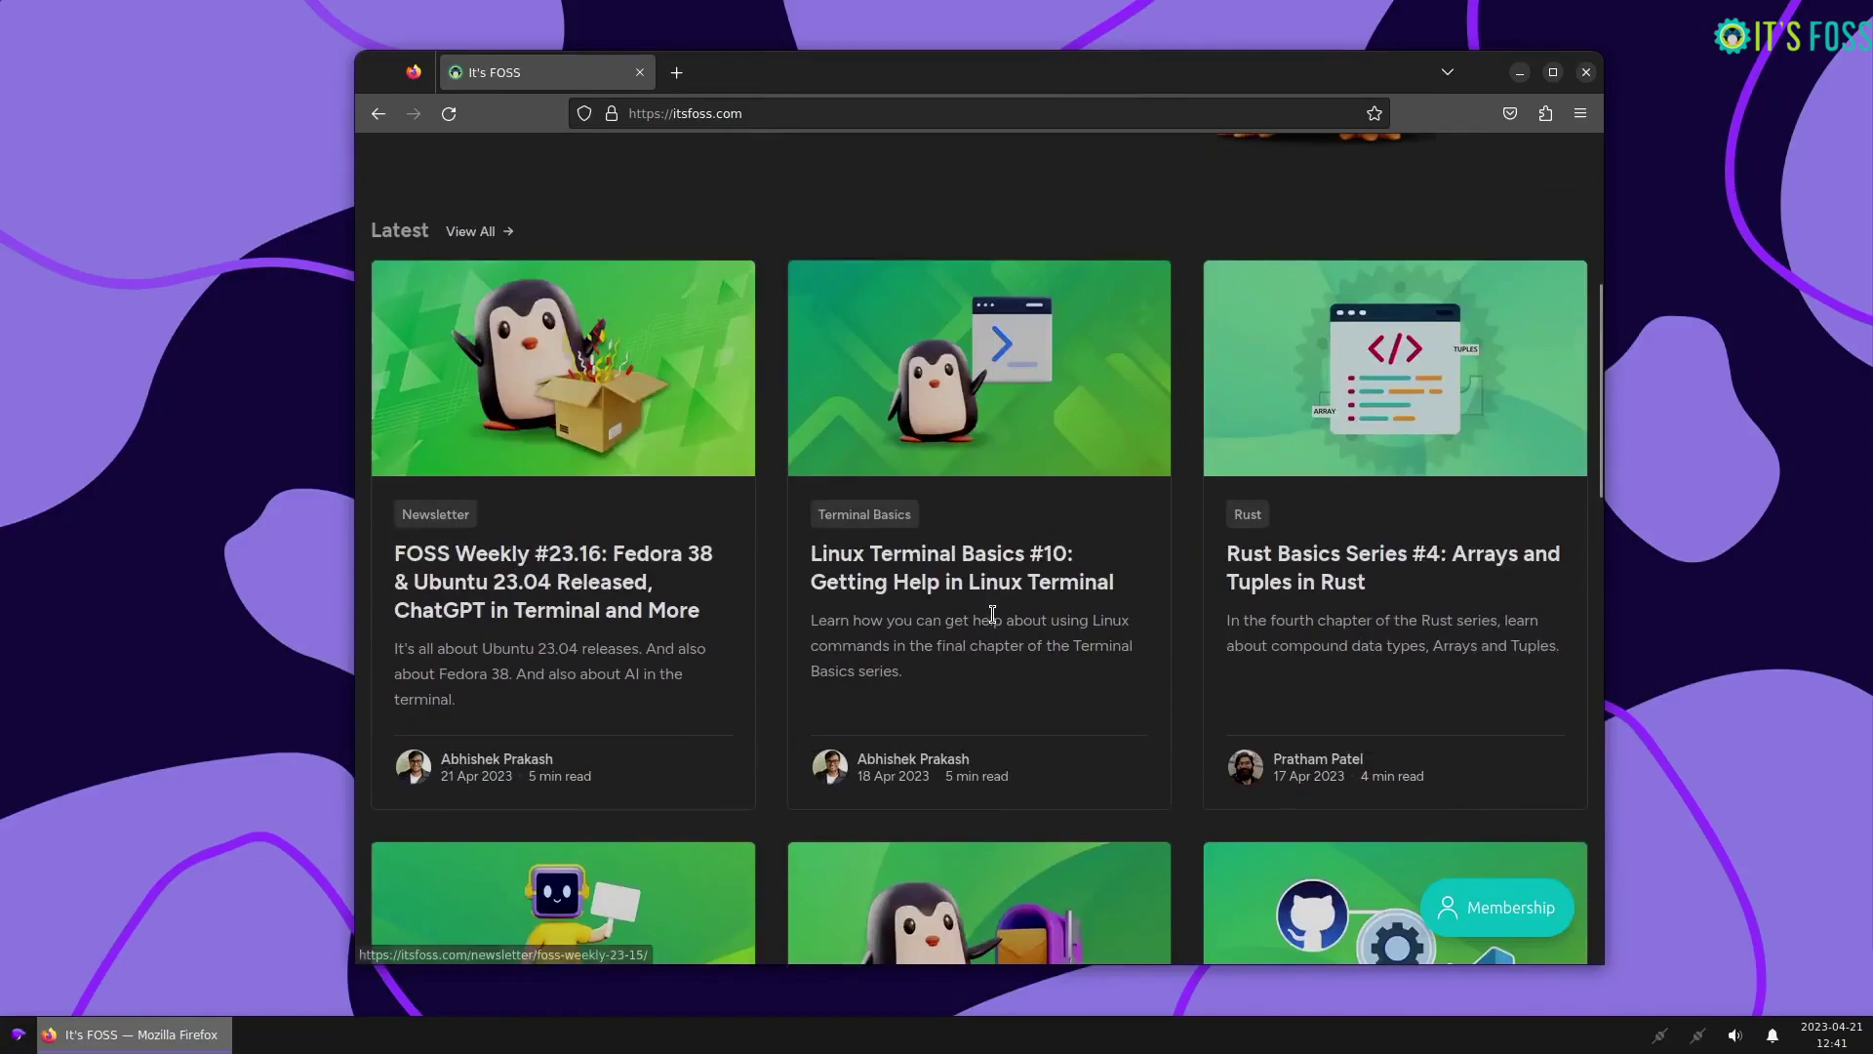
scroll(992, 613, up, 4)
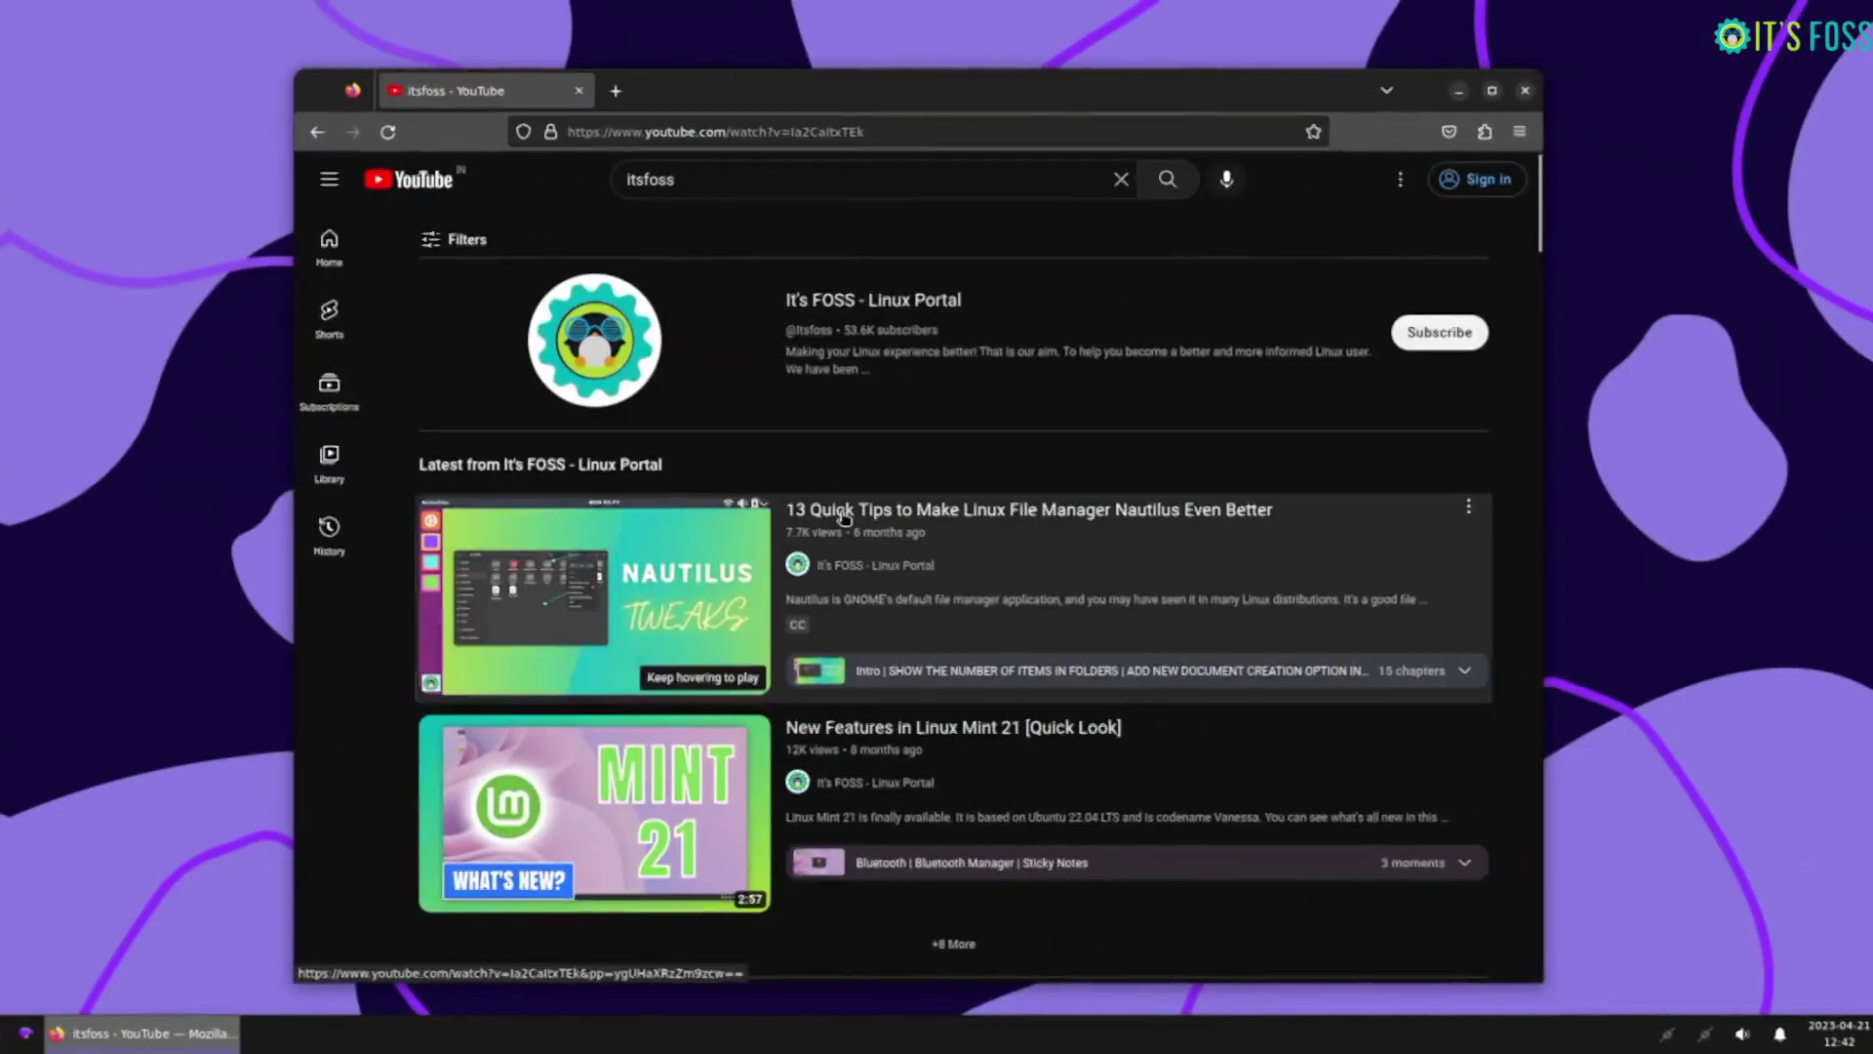
Step: Play the '13 Quick Tips' Nautilus video and skip ahead to about 4:04
click(845, 515)
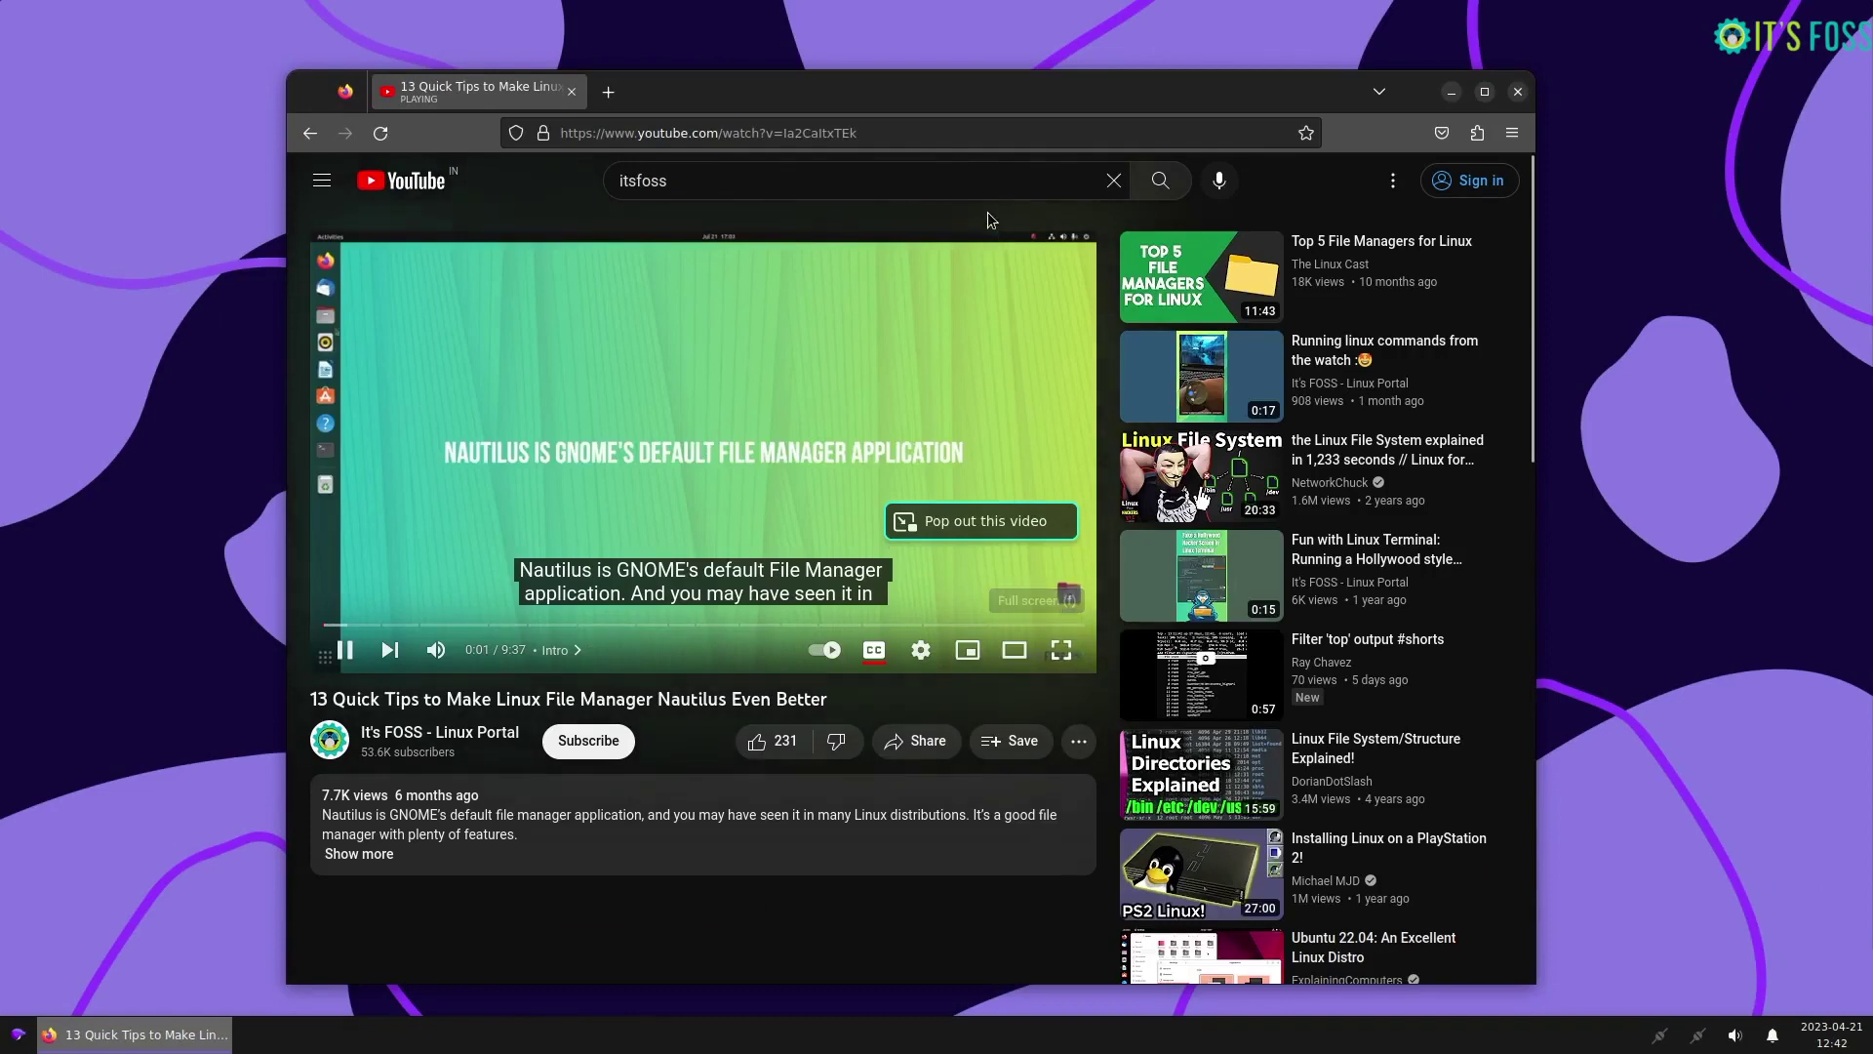
drag(956, 96, 1016, 90)
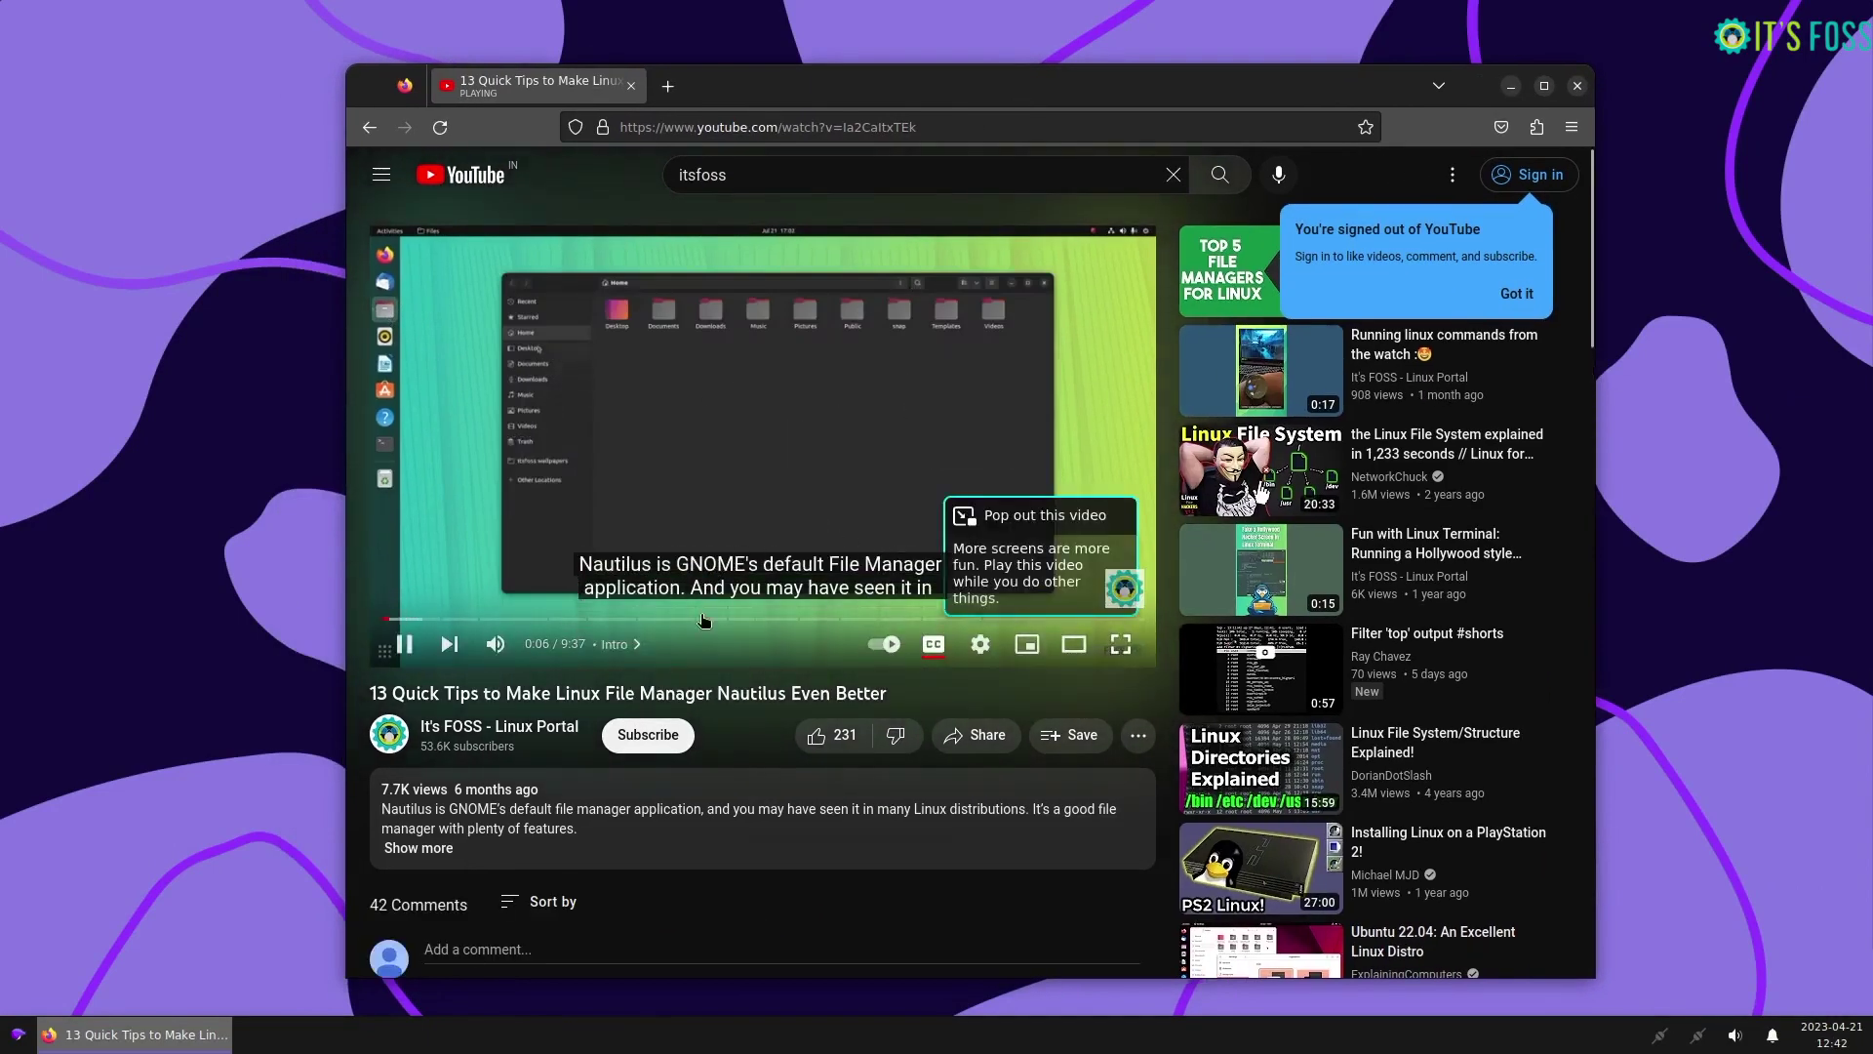
drag(705, 620, 711, 625)
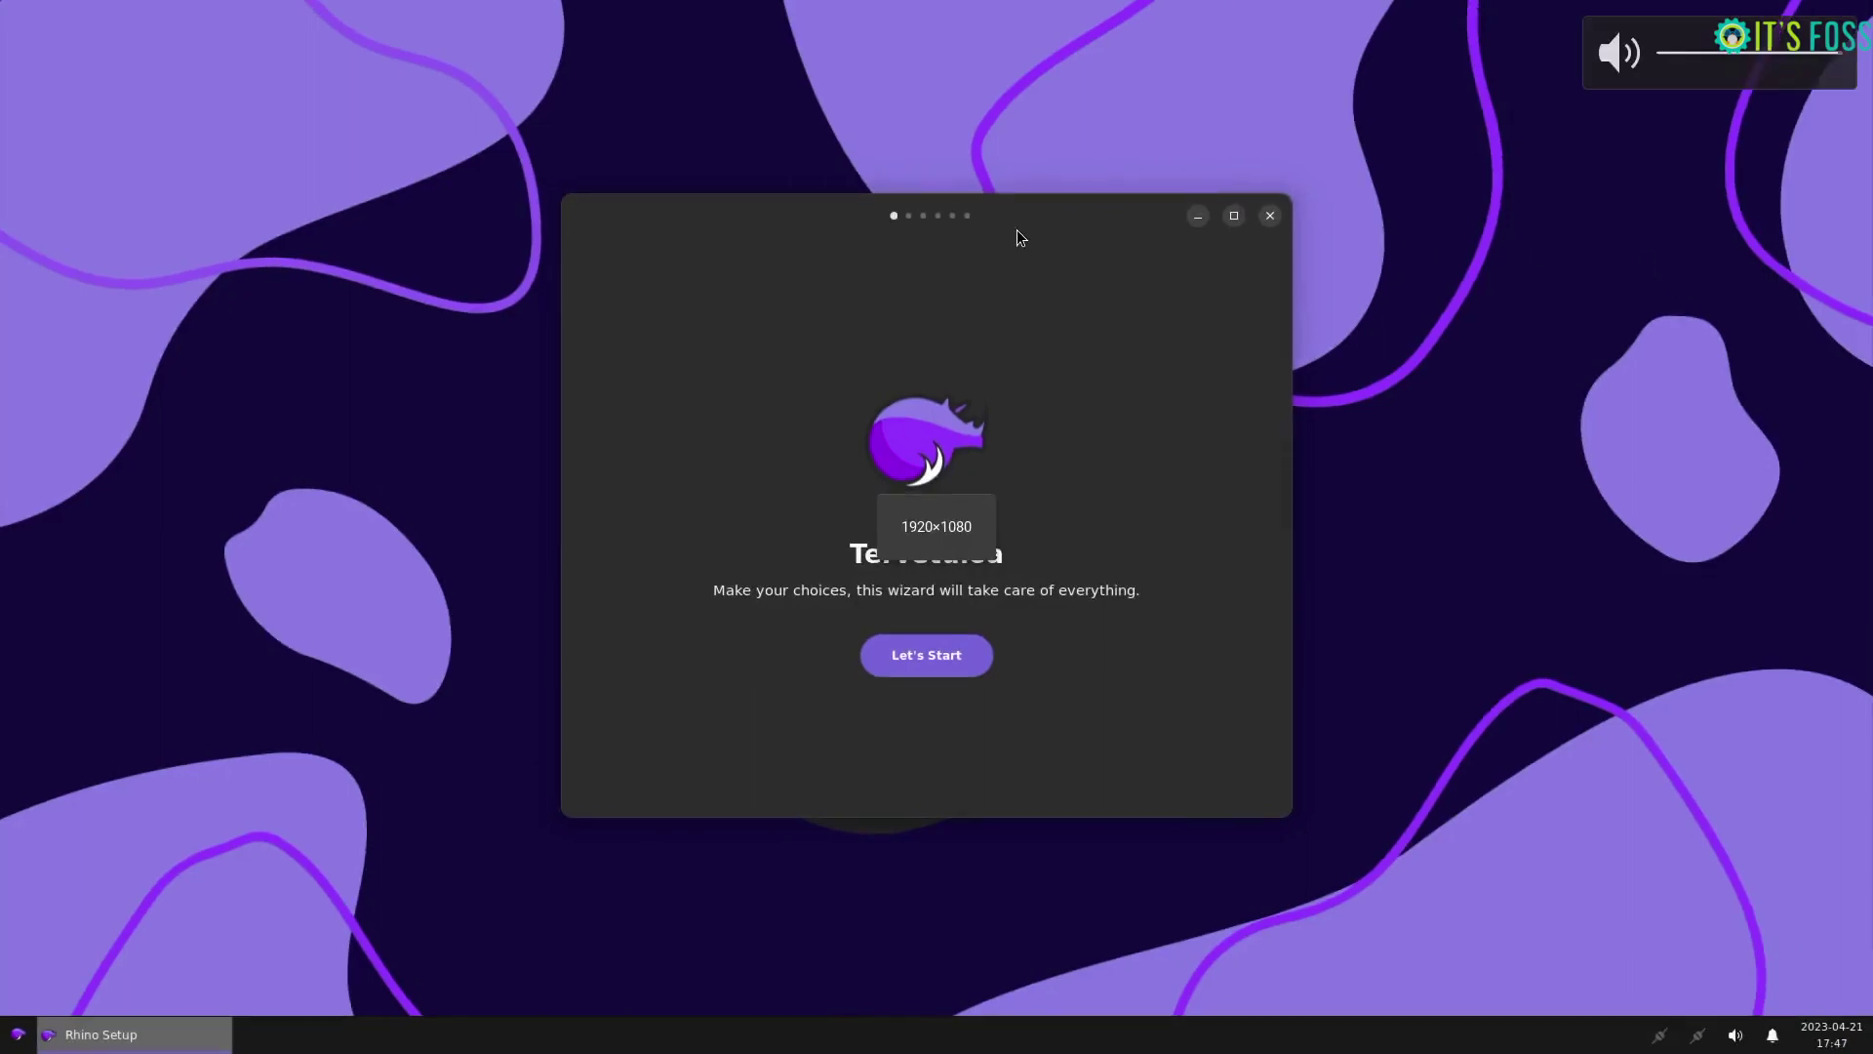
Step: Start the wizard, preview the light colour scheme, keep dark, and continue
drag(1017, 231, 1020, 246)
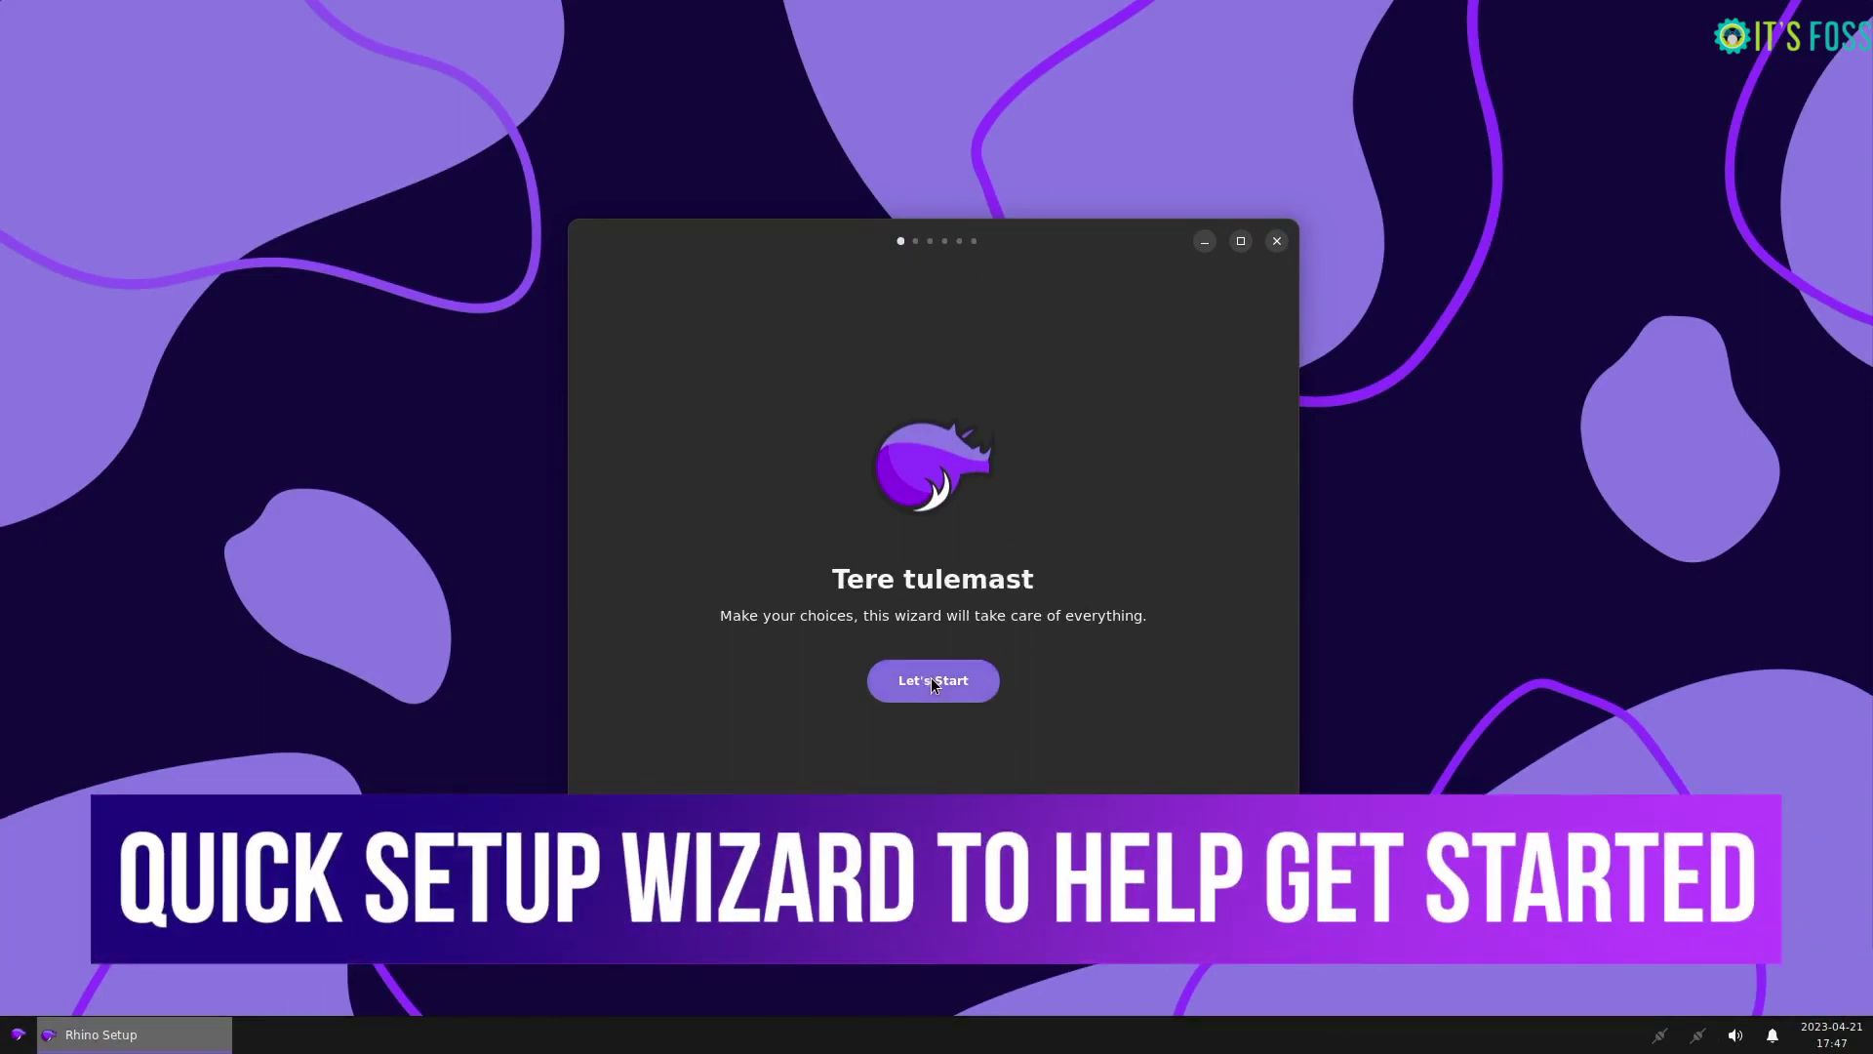
click(930, 680)
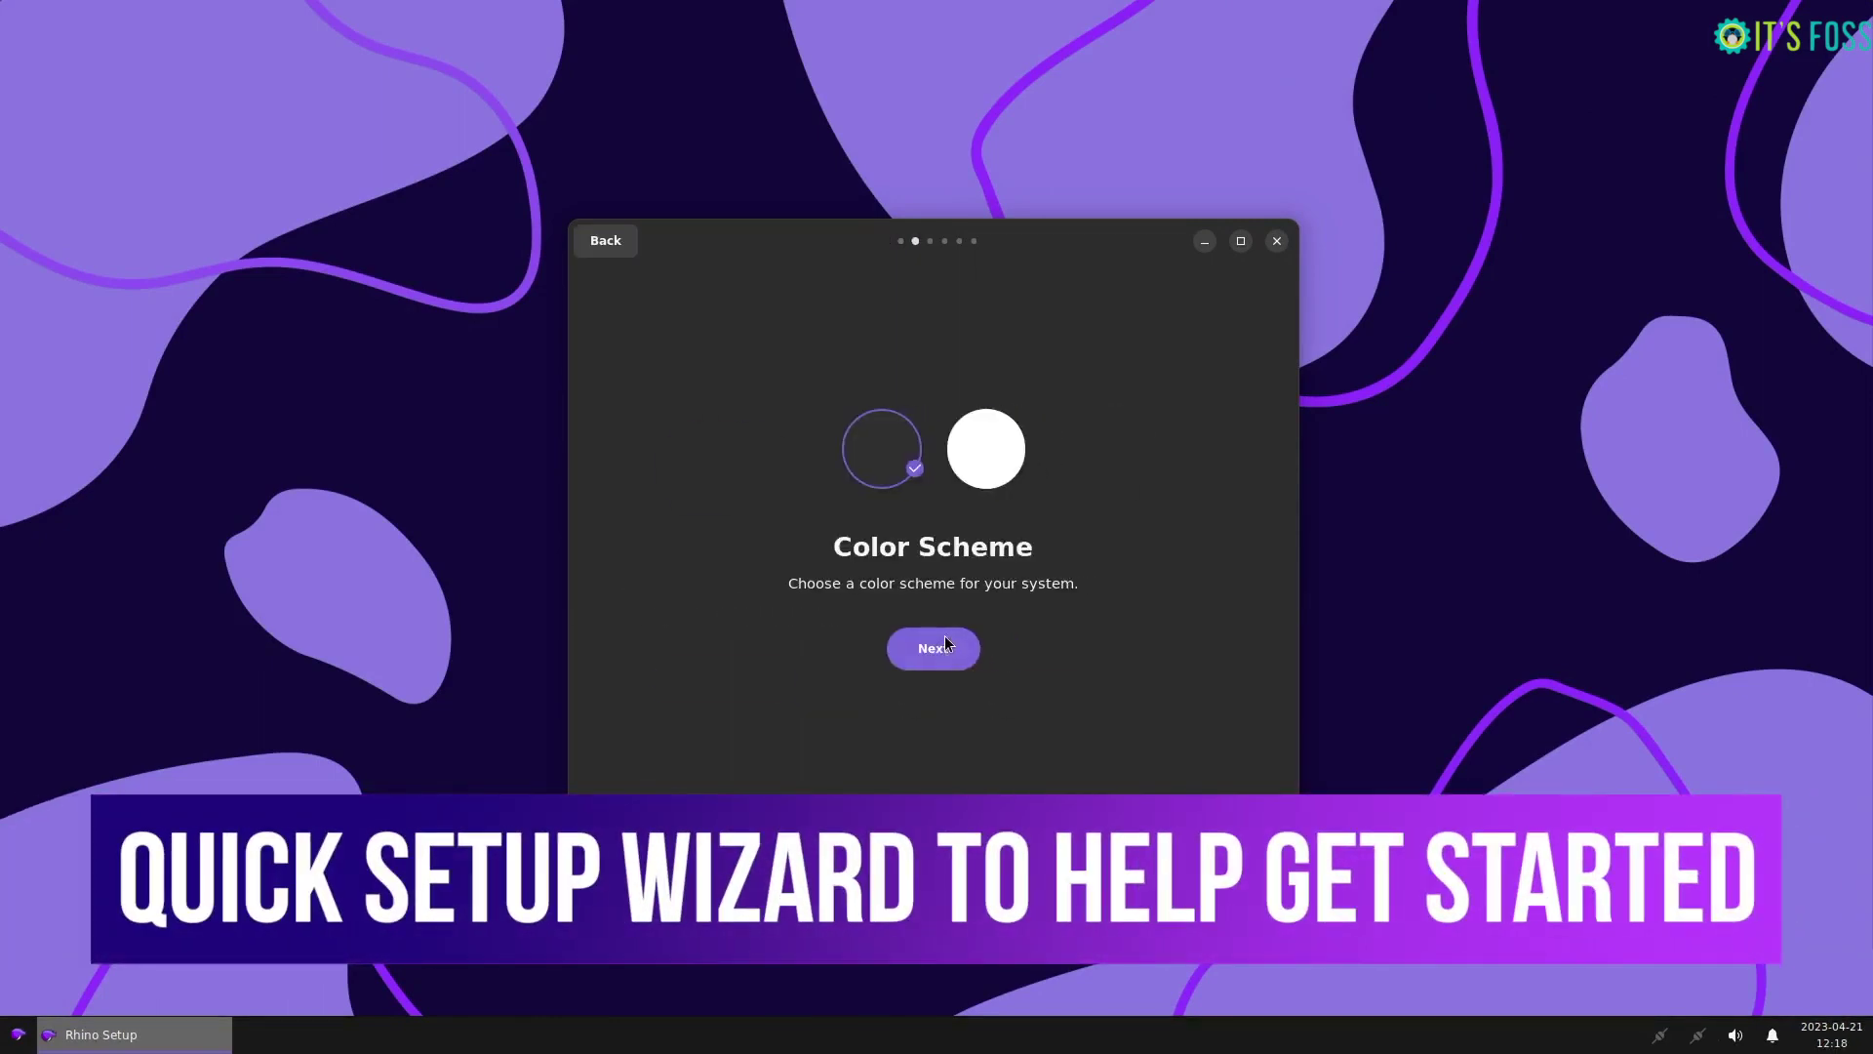
click(1005, 425)
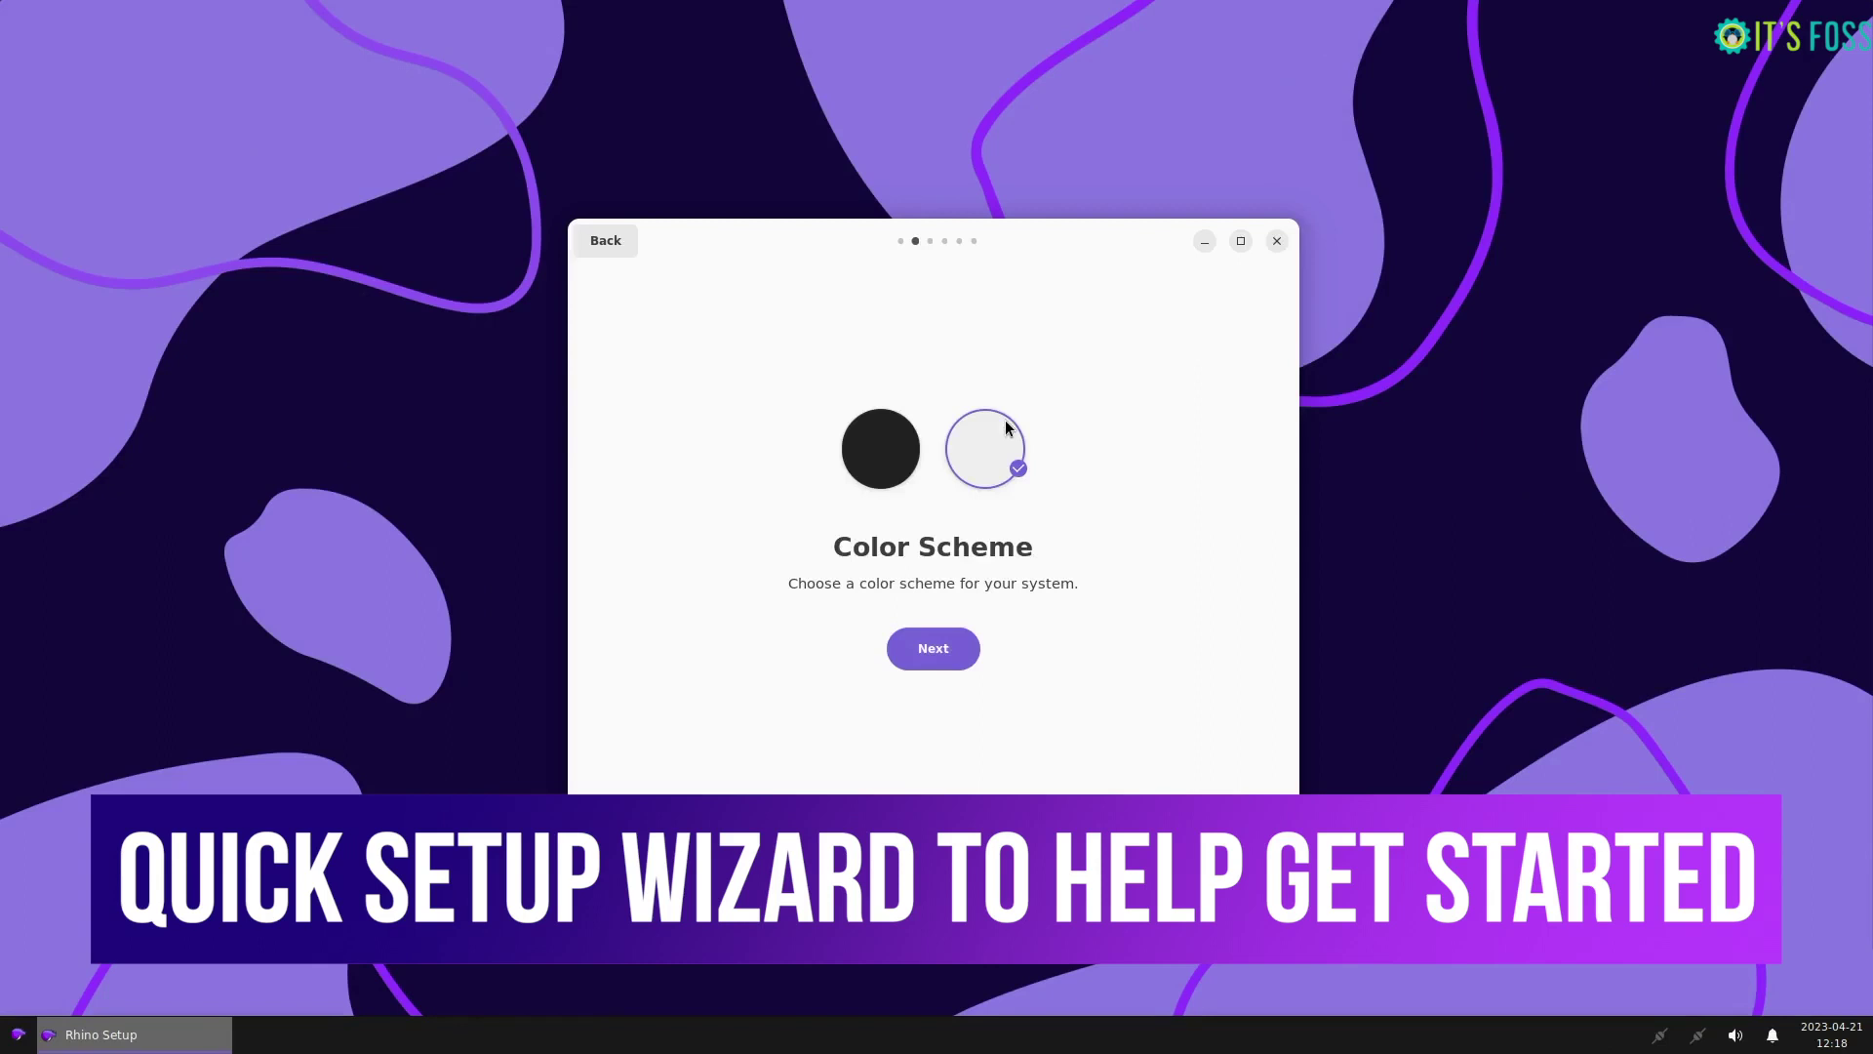
click(900, 447)
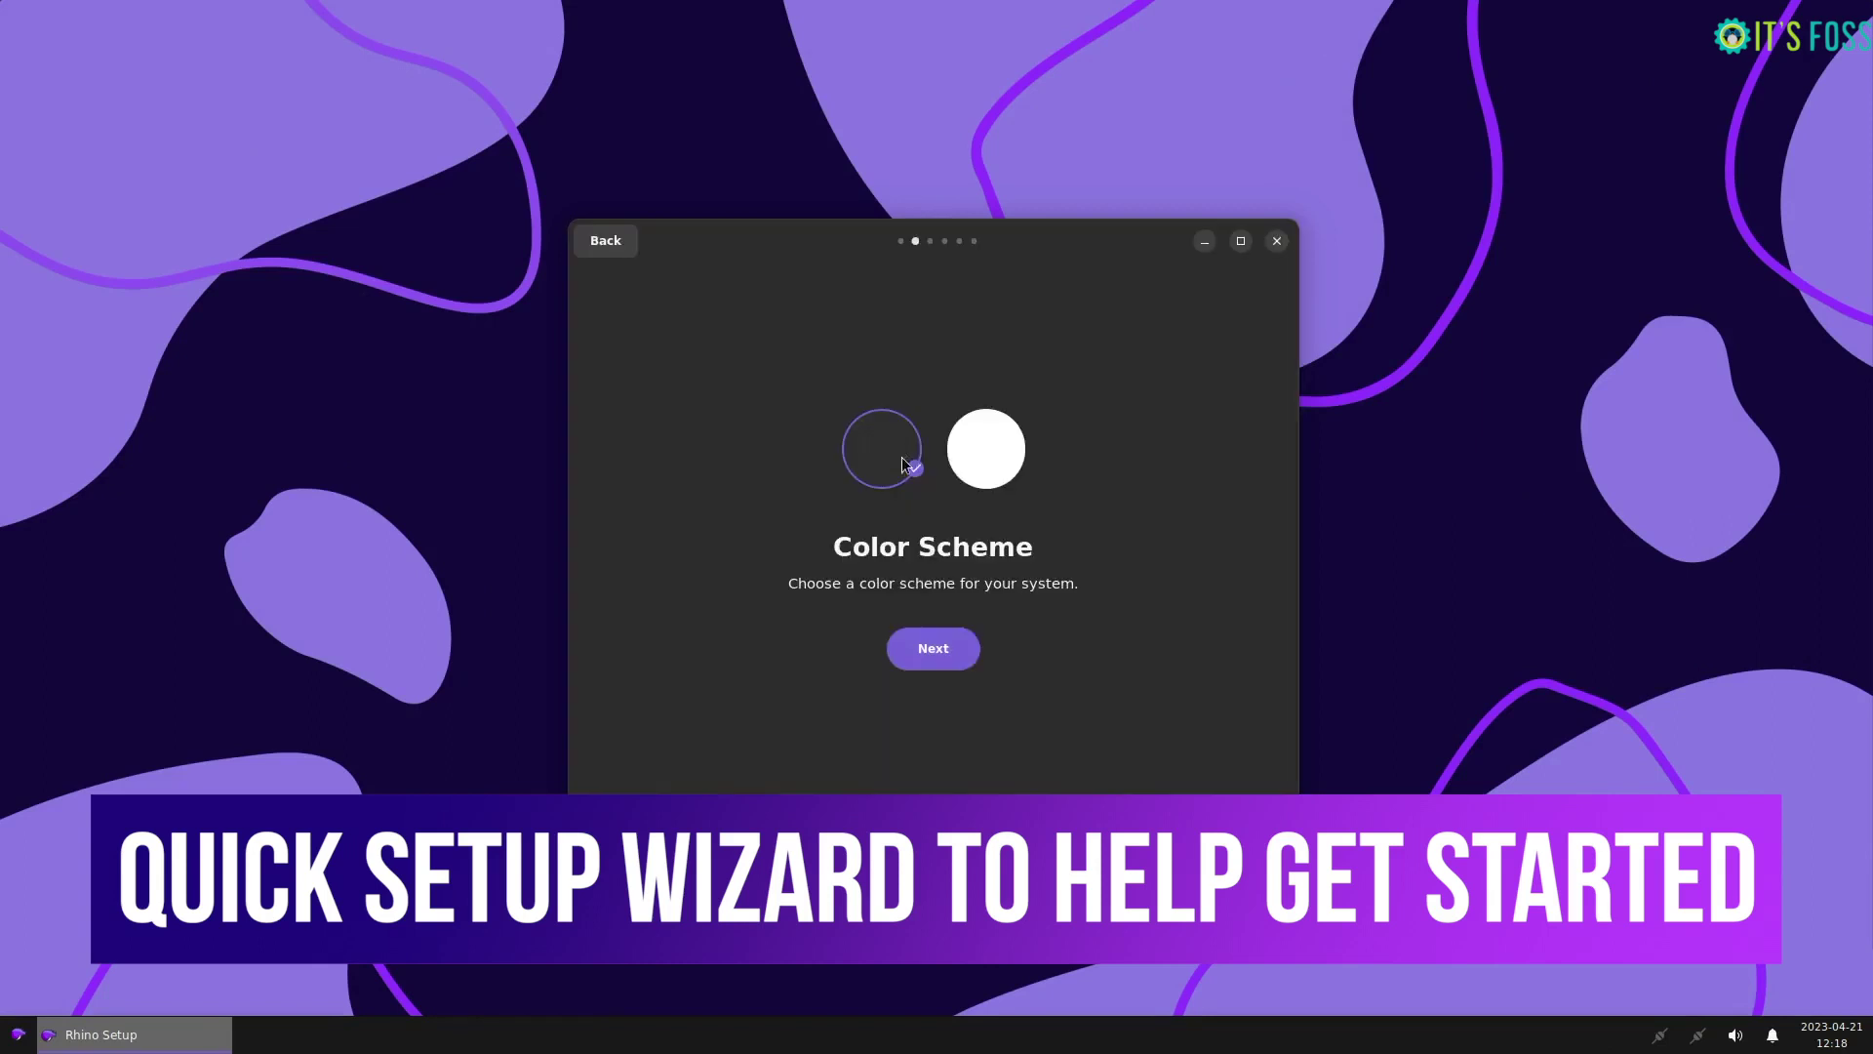
click(950, 648)
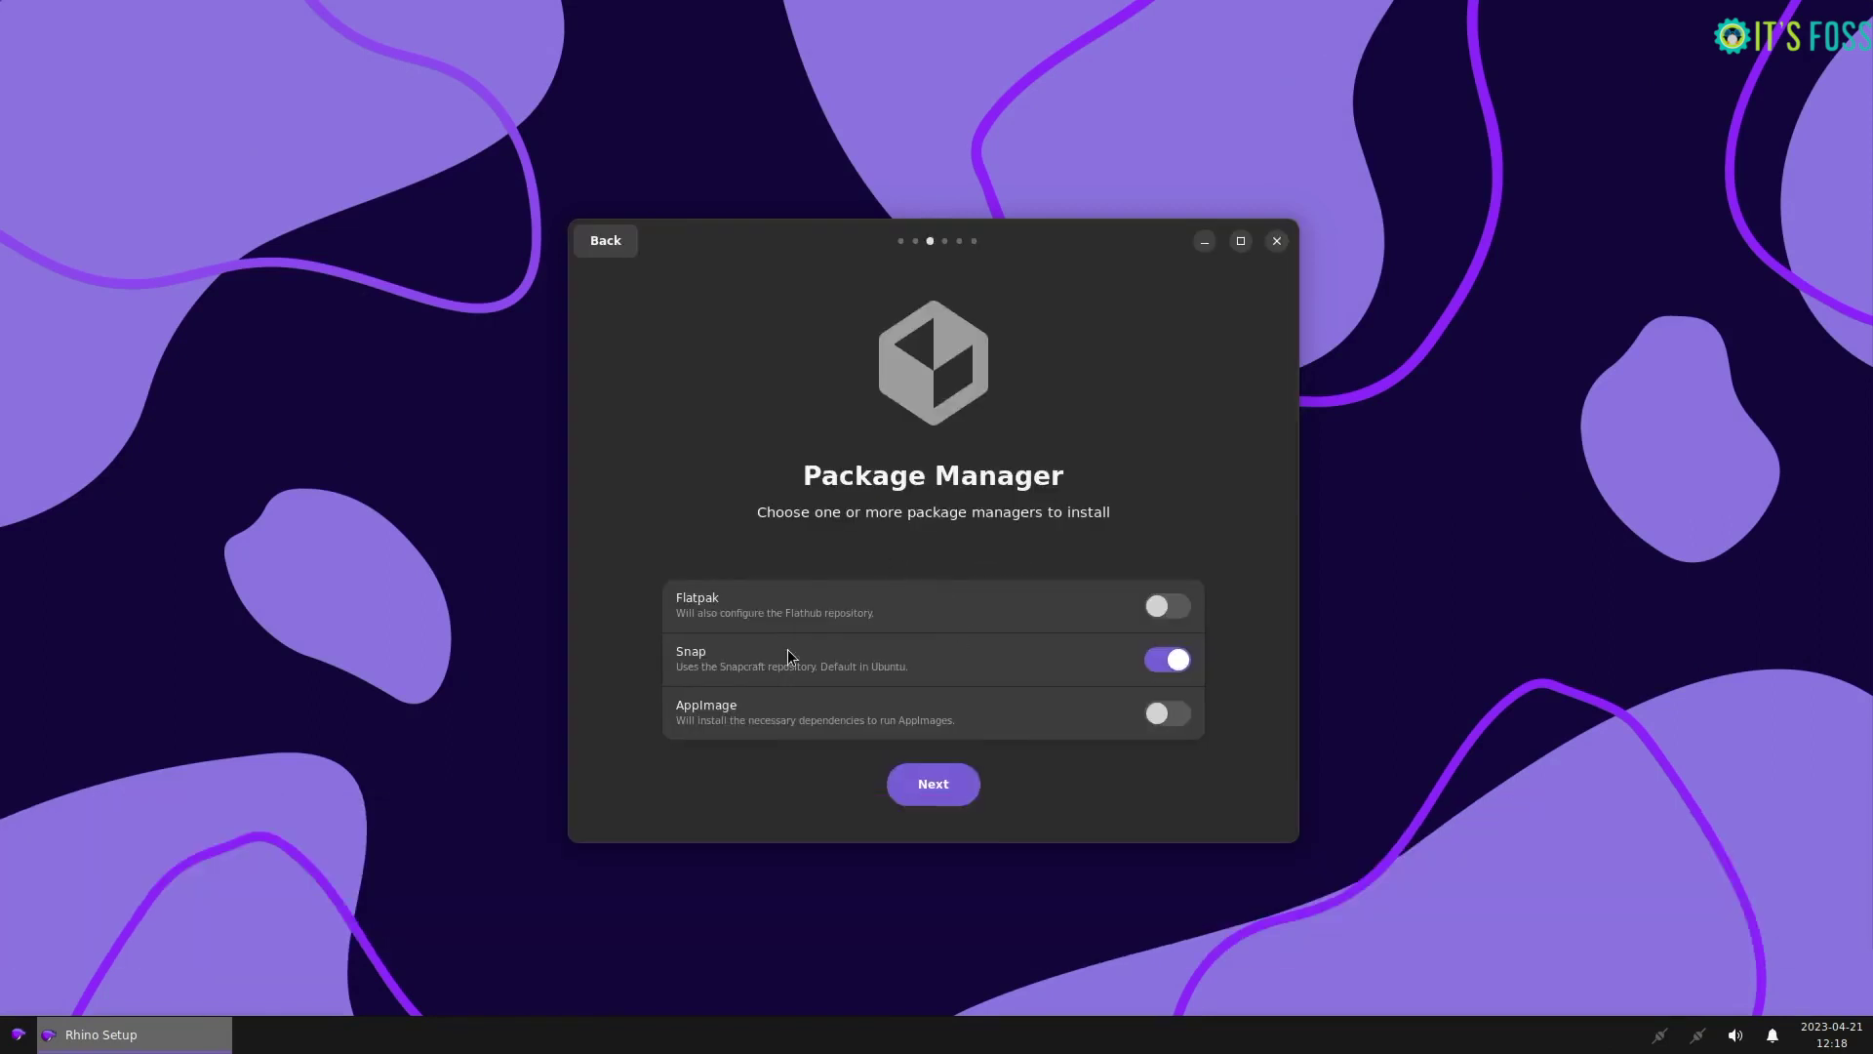
Step: Turn on Flatpak and AppImage support alongside Snap and continue
click(1156, 608)
click(1148, 715)
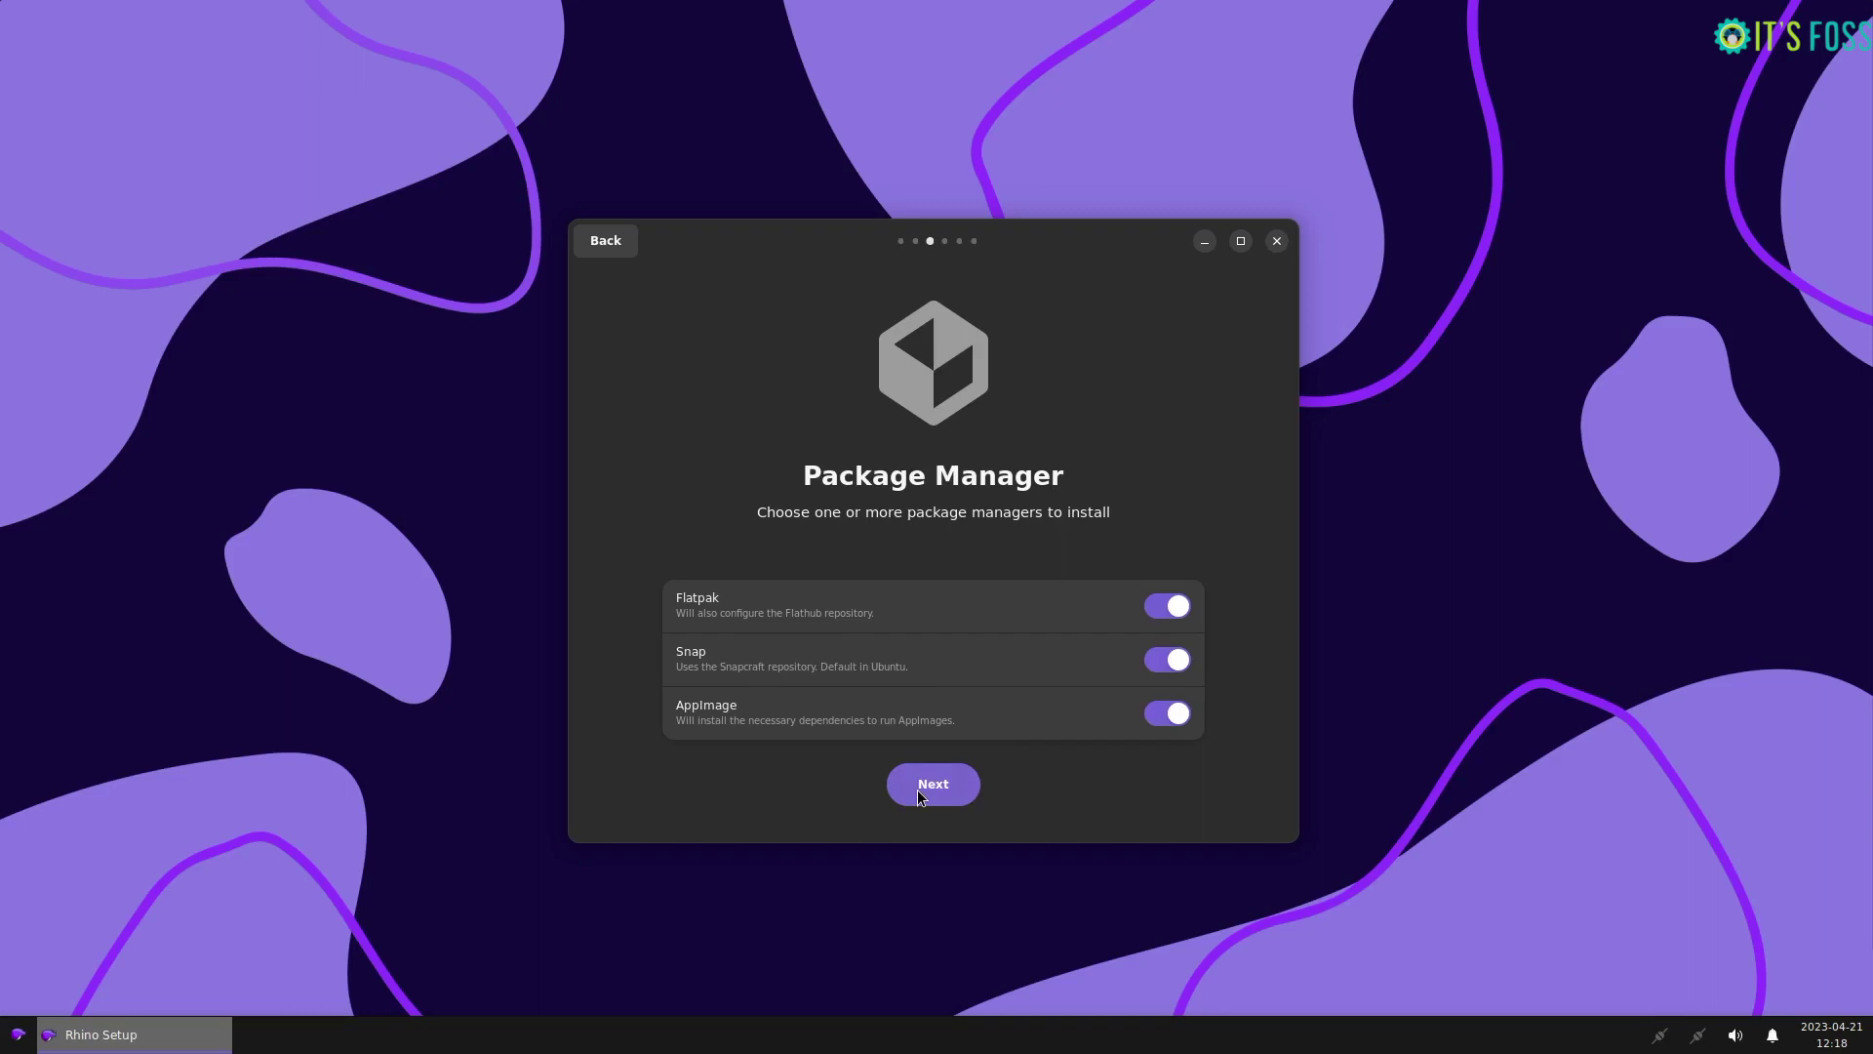
click(918, 795)
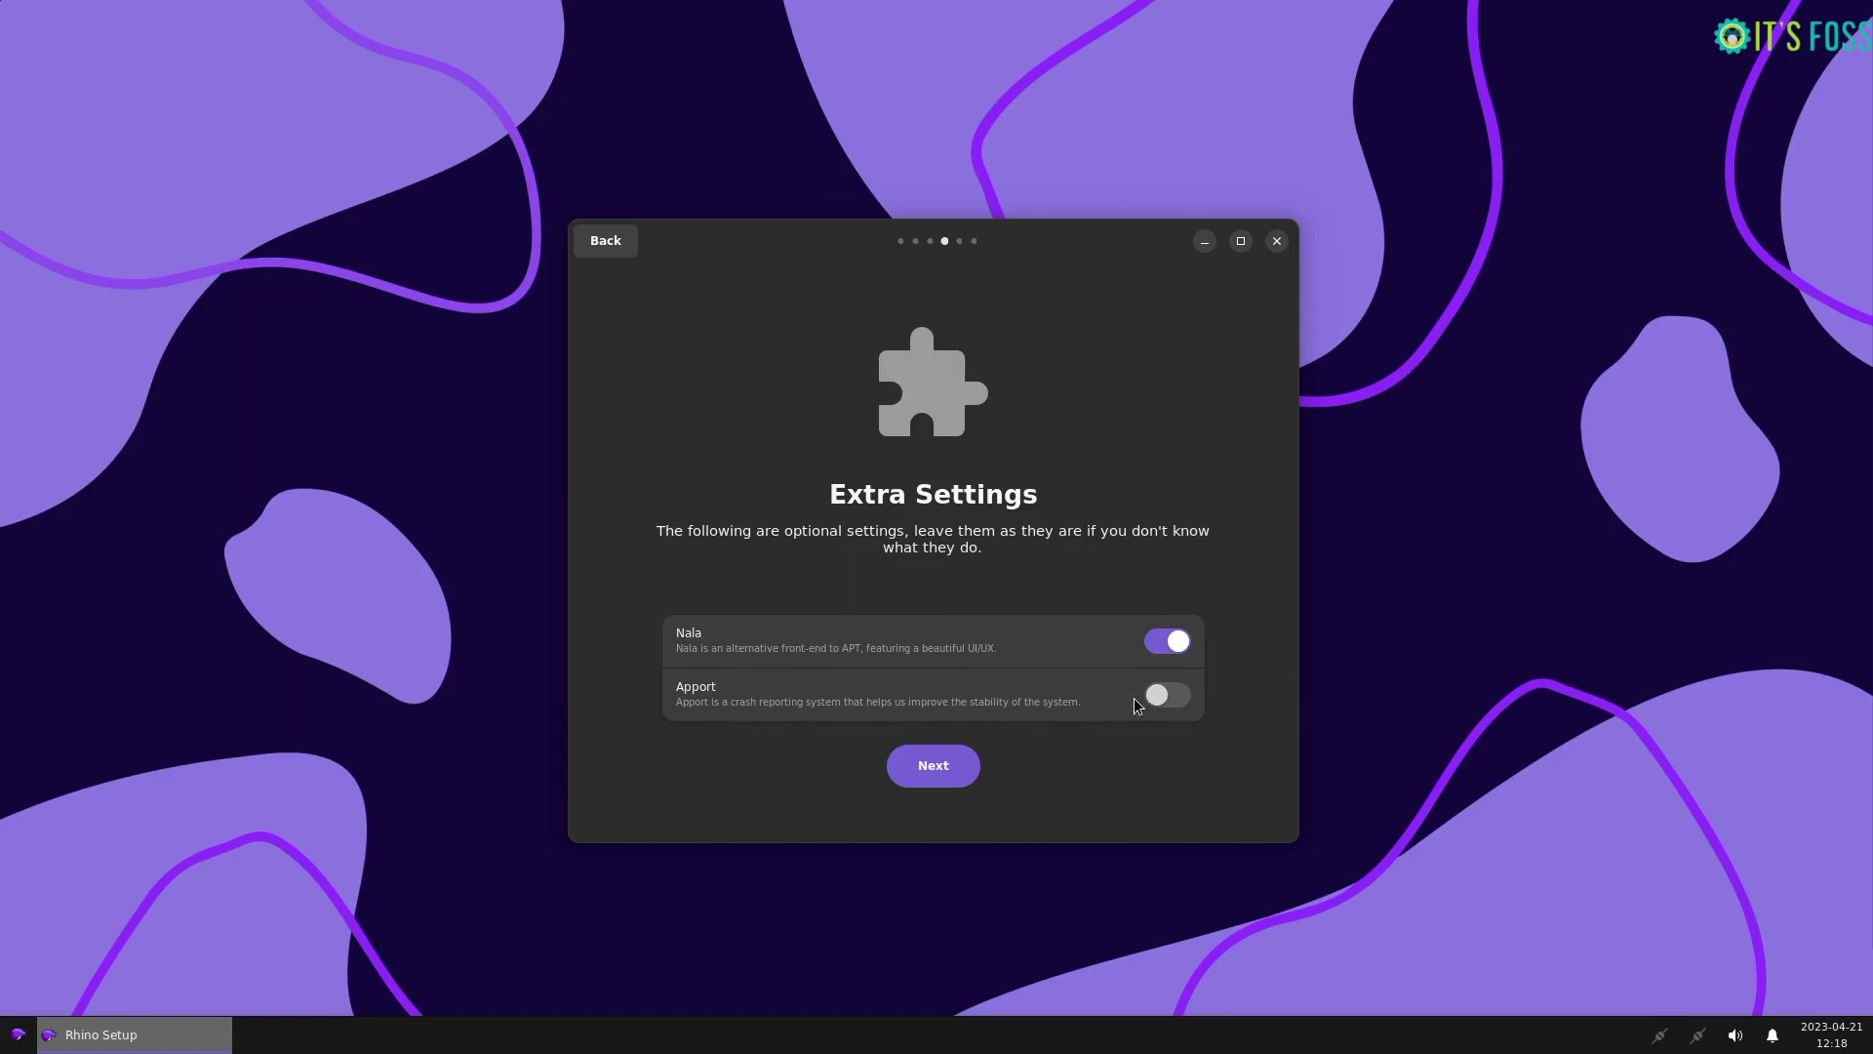
Step: Continue with Nala on and Apport off, entering the account password twice to authorise
click(933, 766)
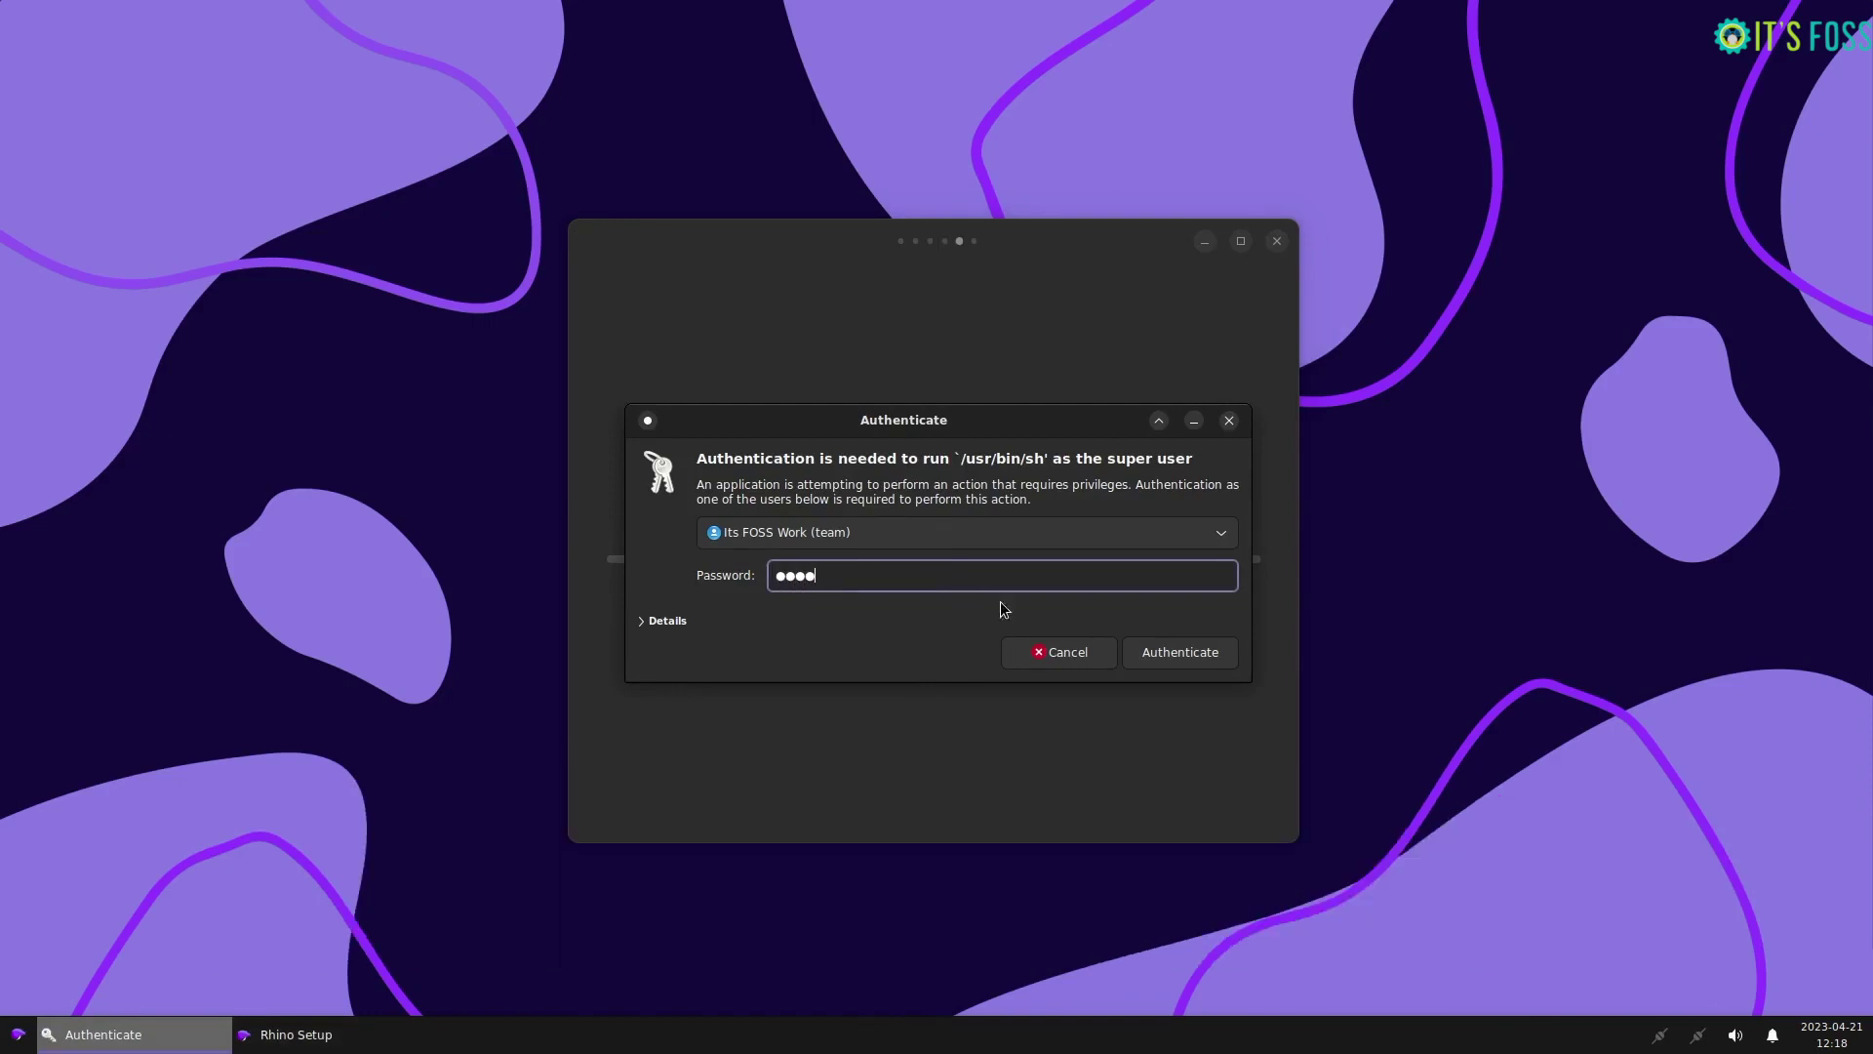
click(1190, 652)
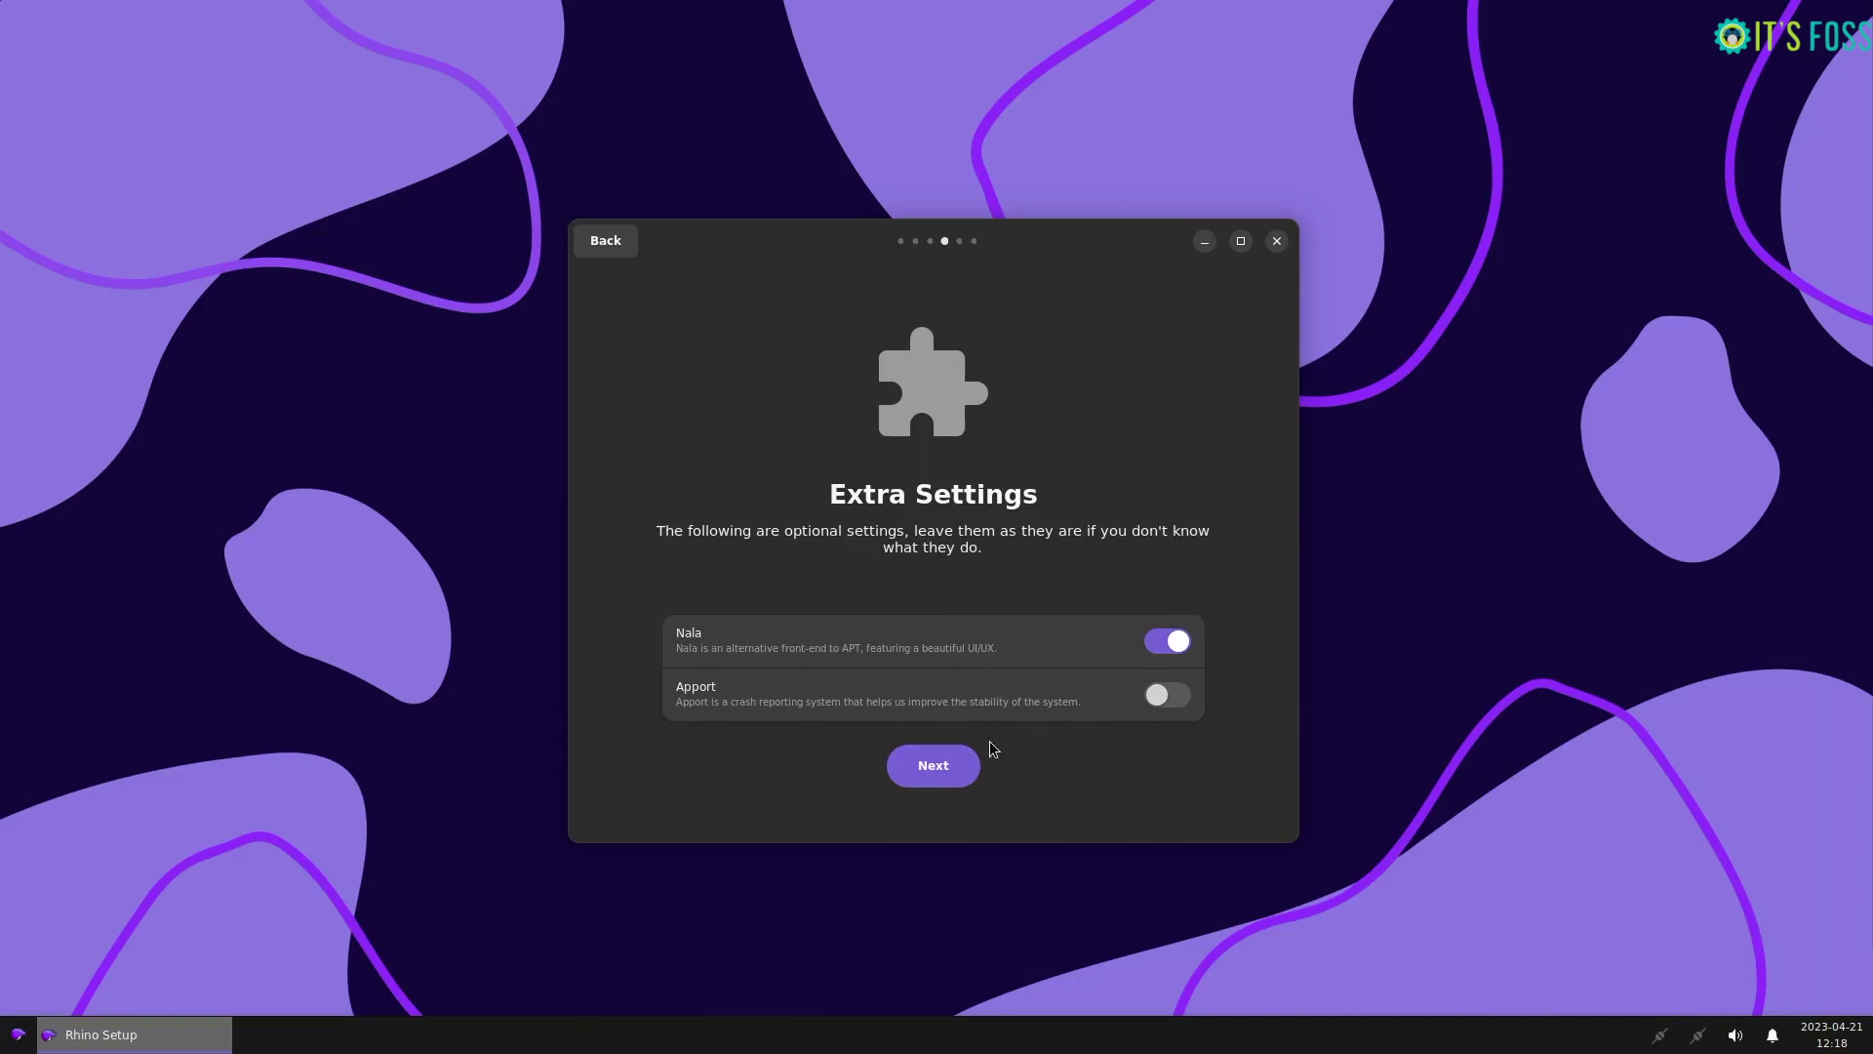
click(976, 757)
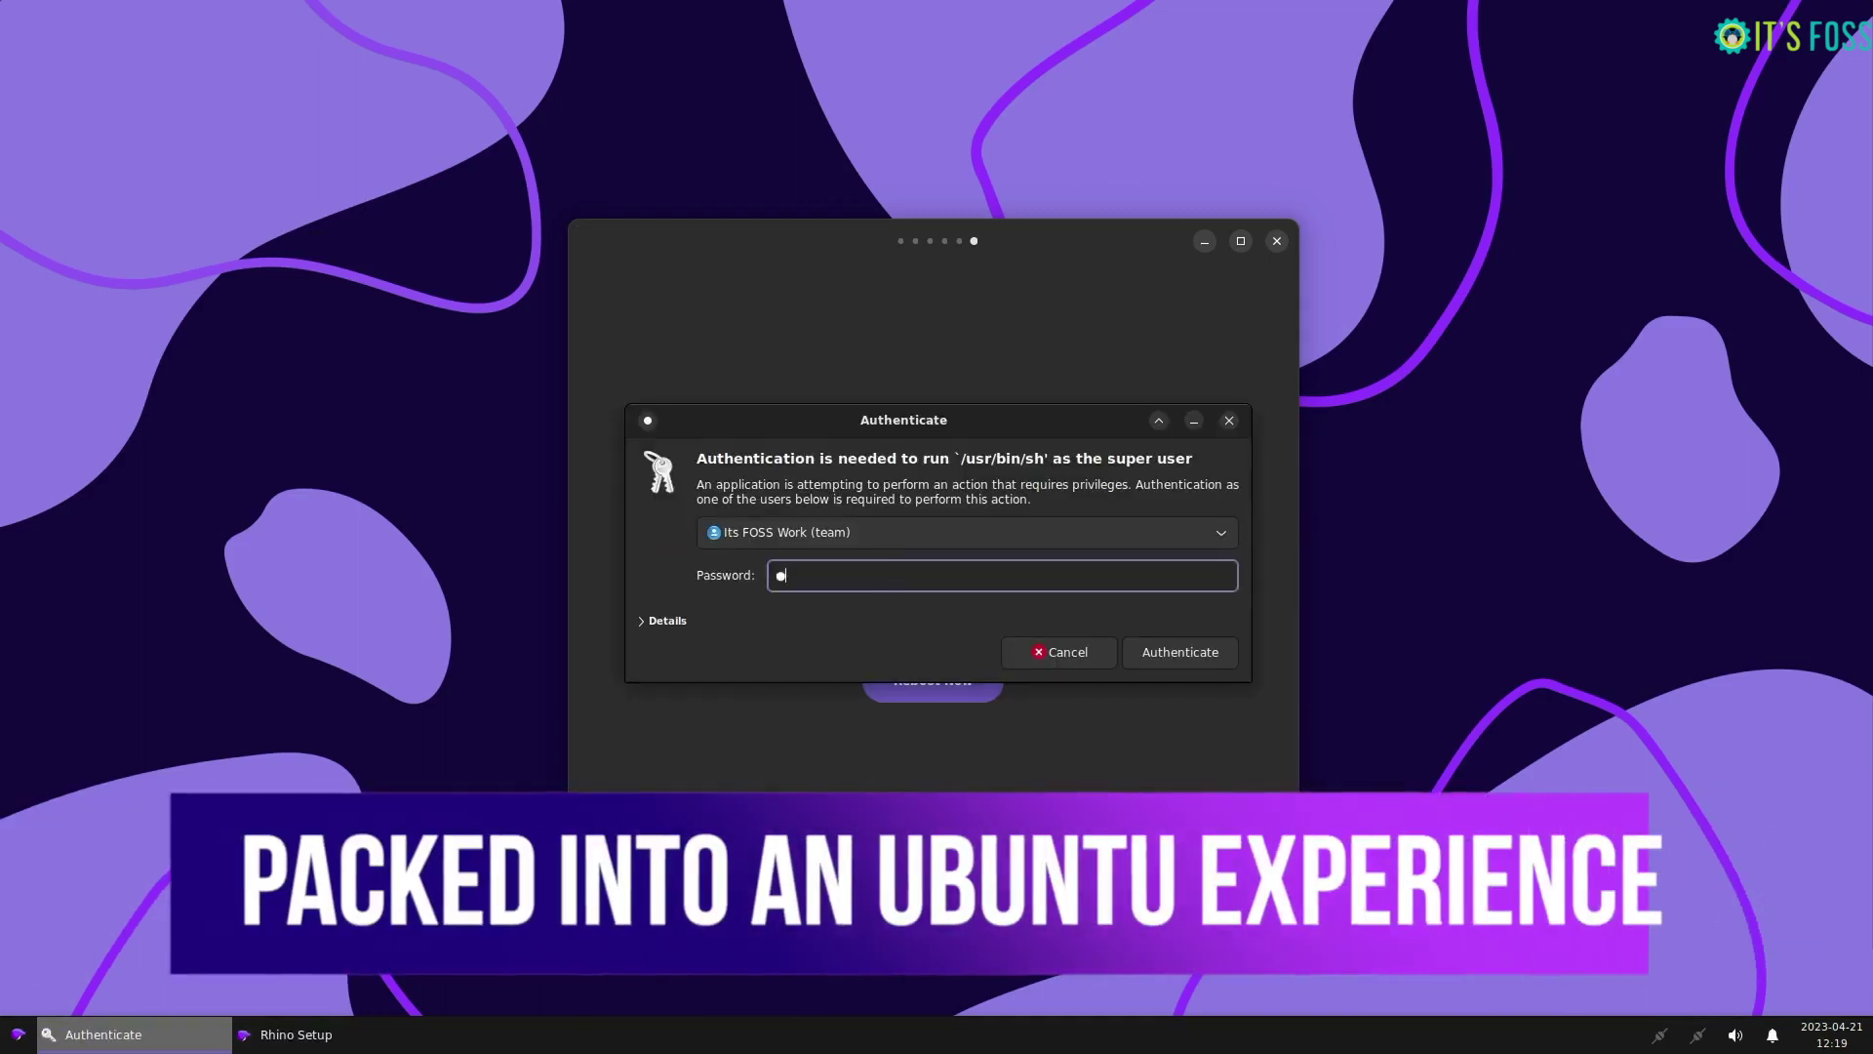
text(a)
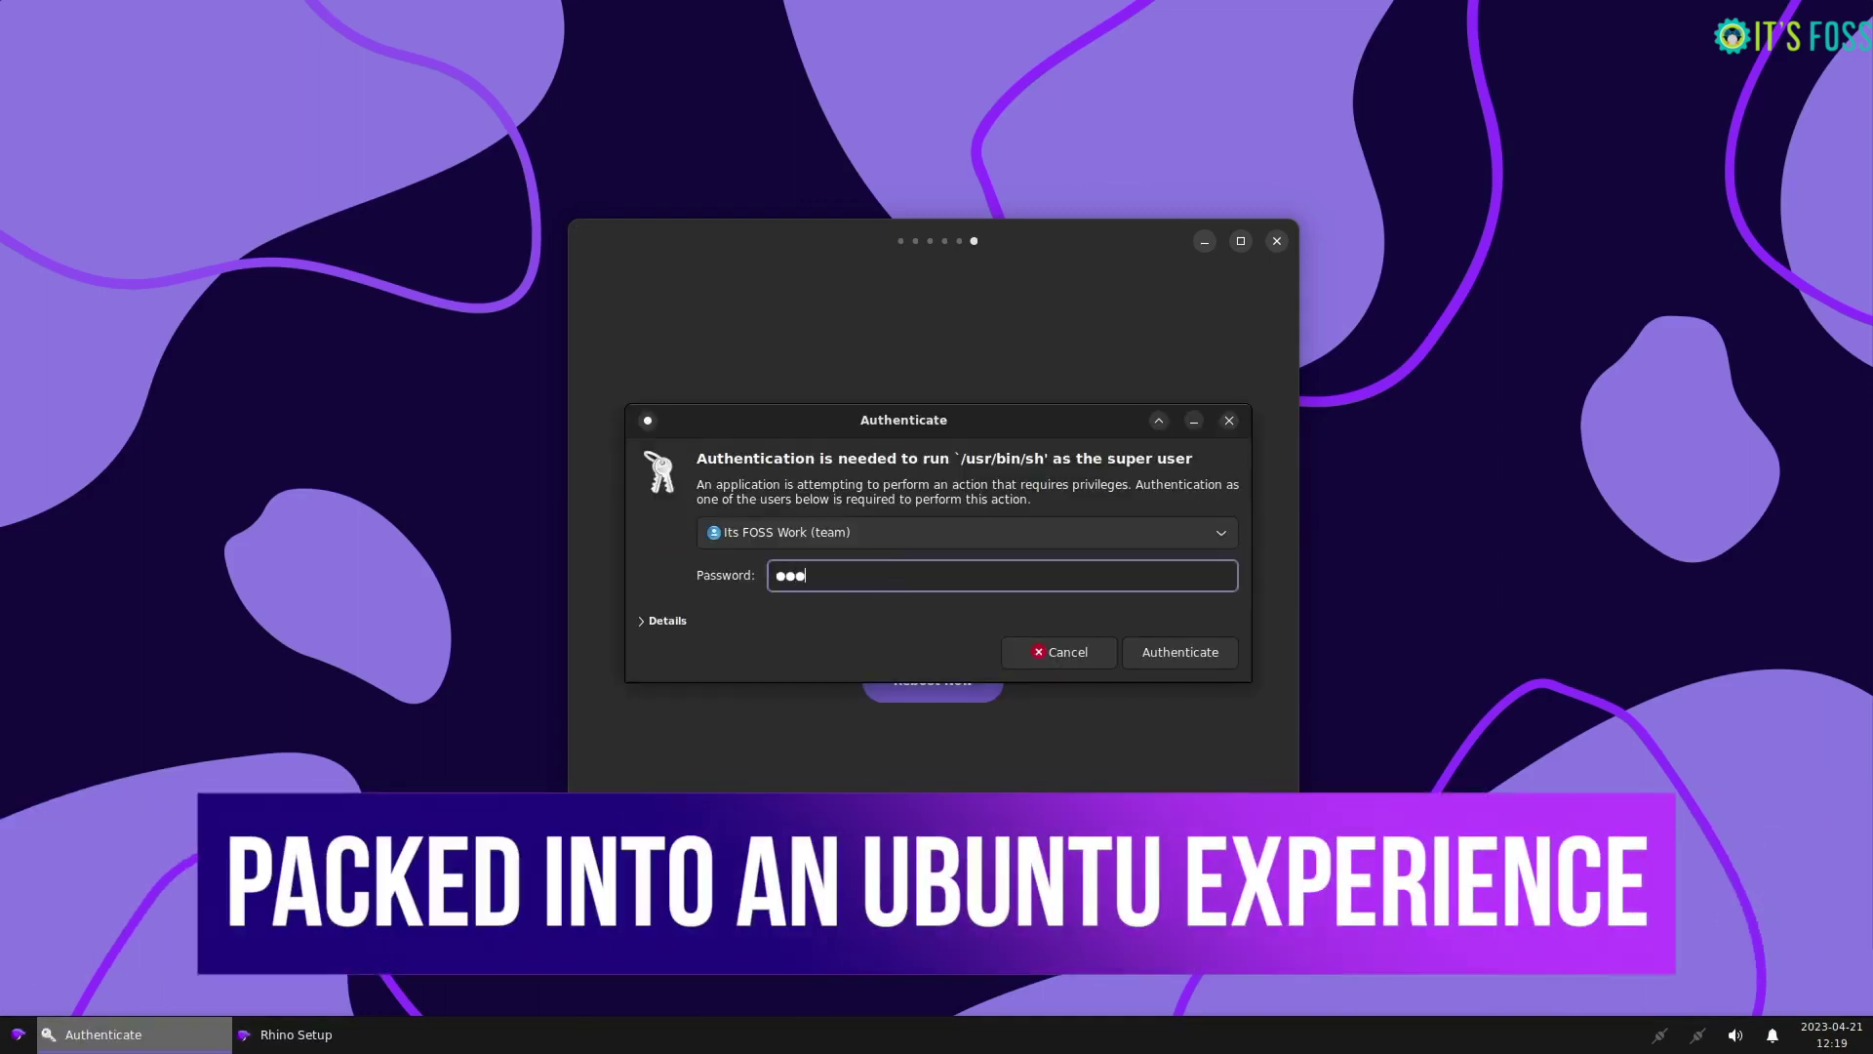
click(1179, 650)
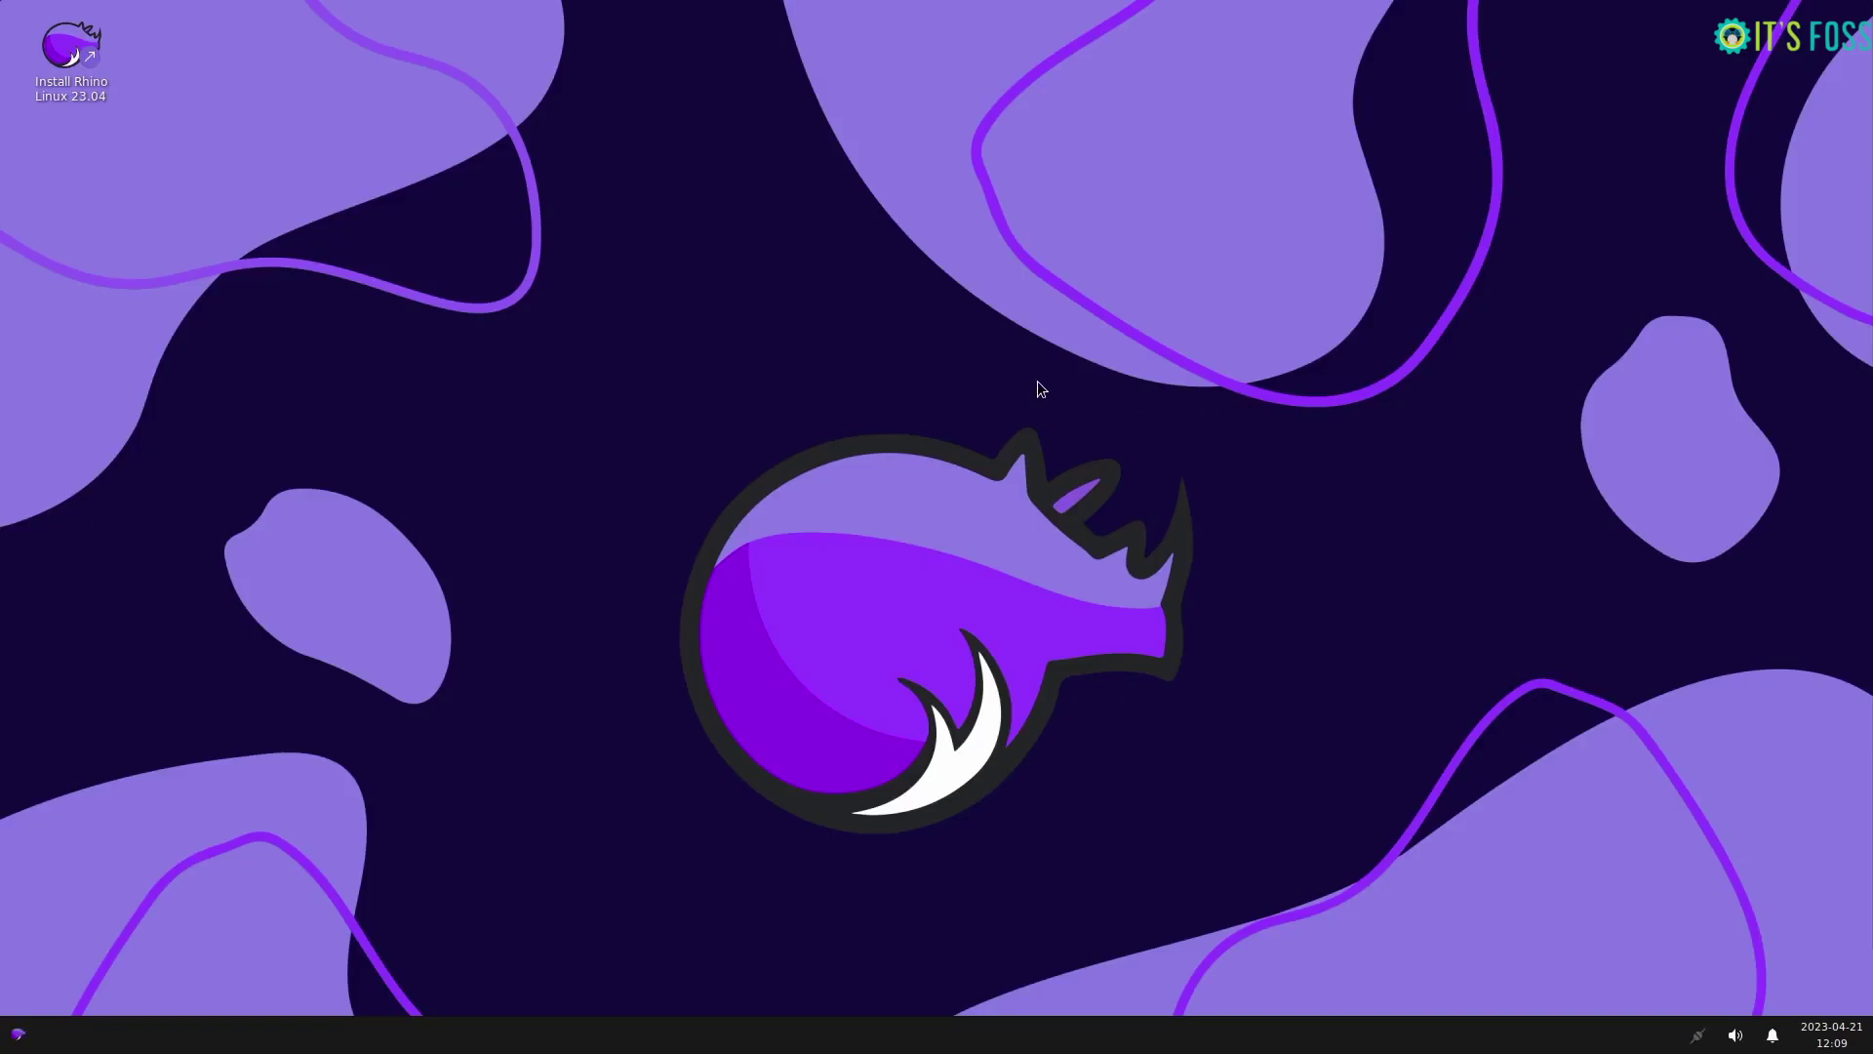
Step: Launch the Install Rhino Linux desktop icon, then open the Whisker application menu
double_click(68, 66)
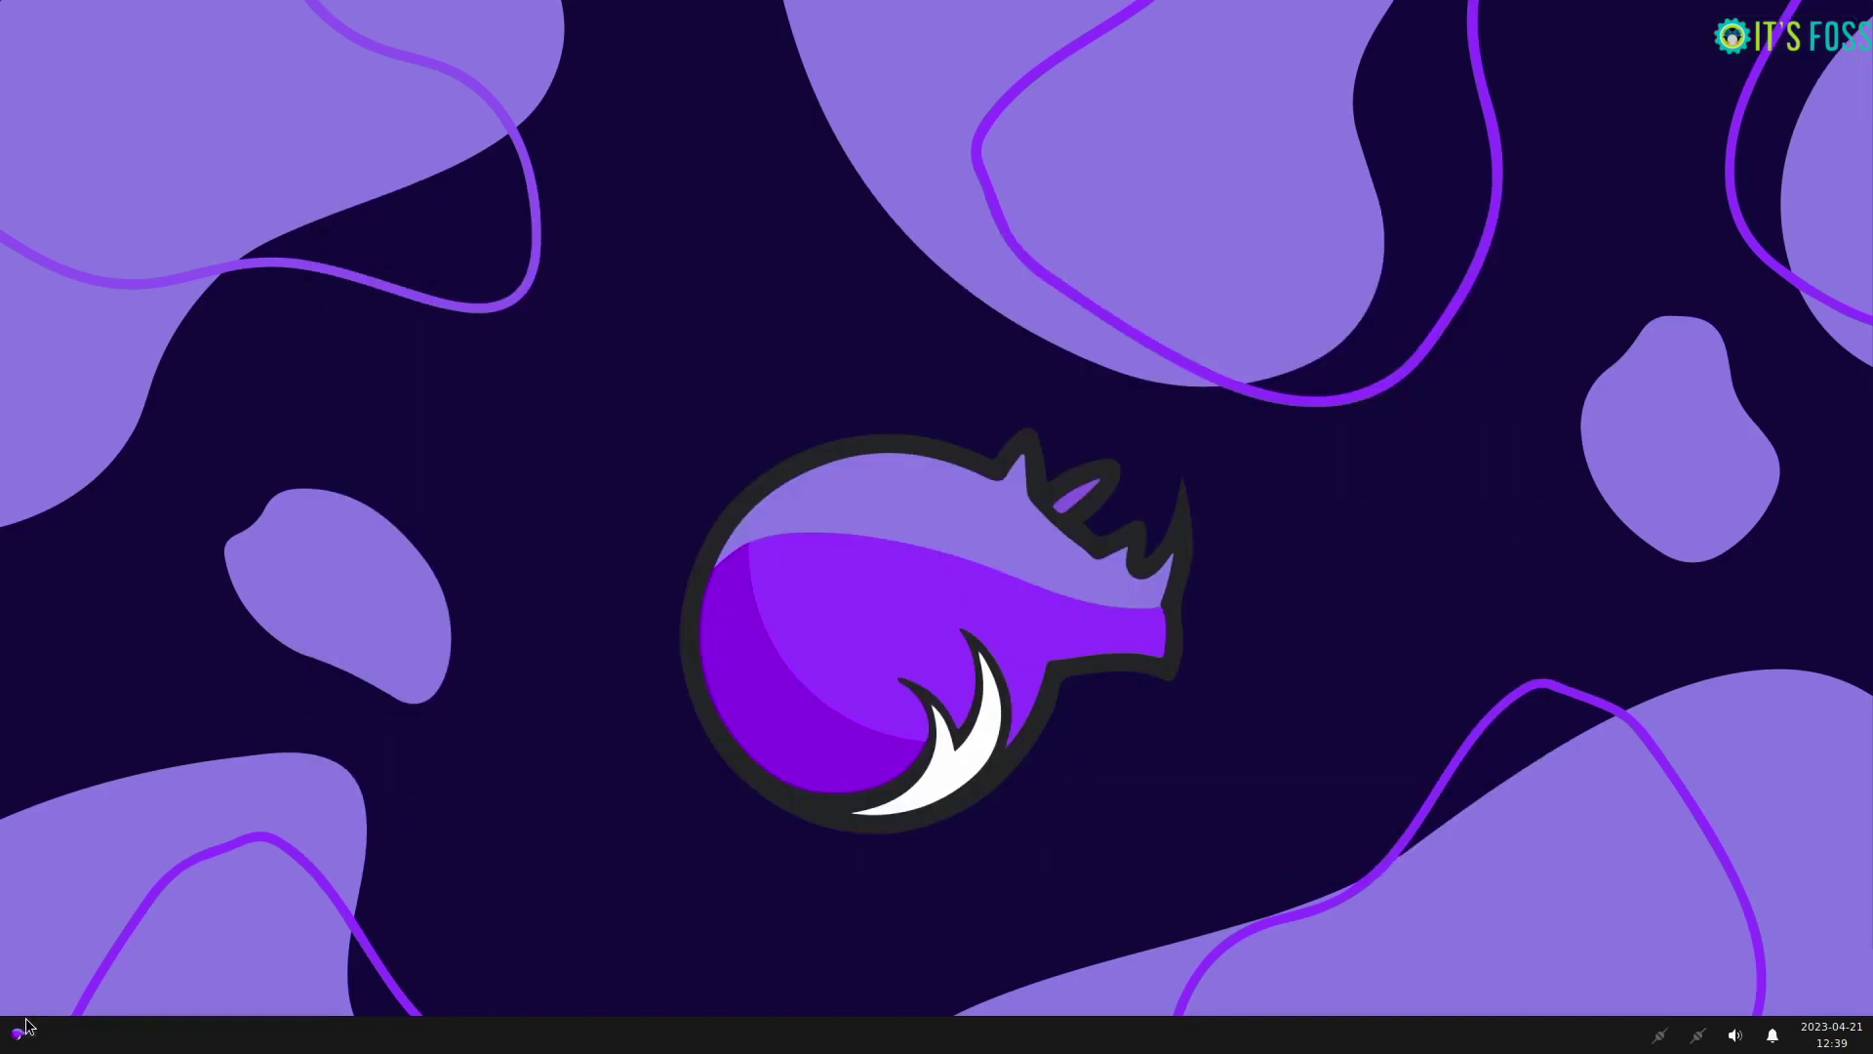
click(21, 1031)
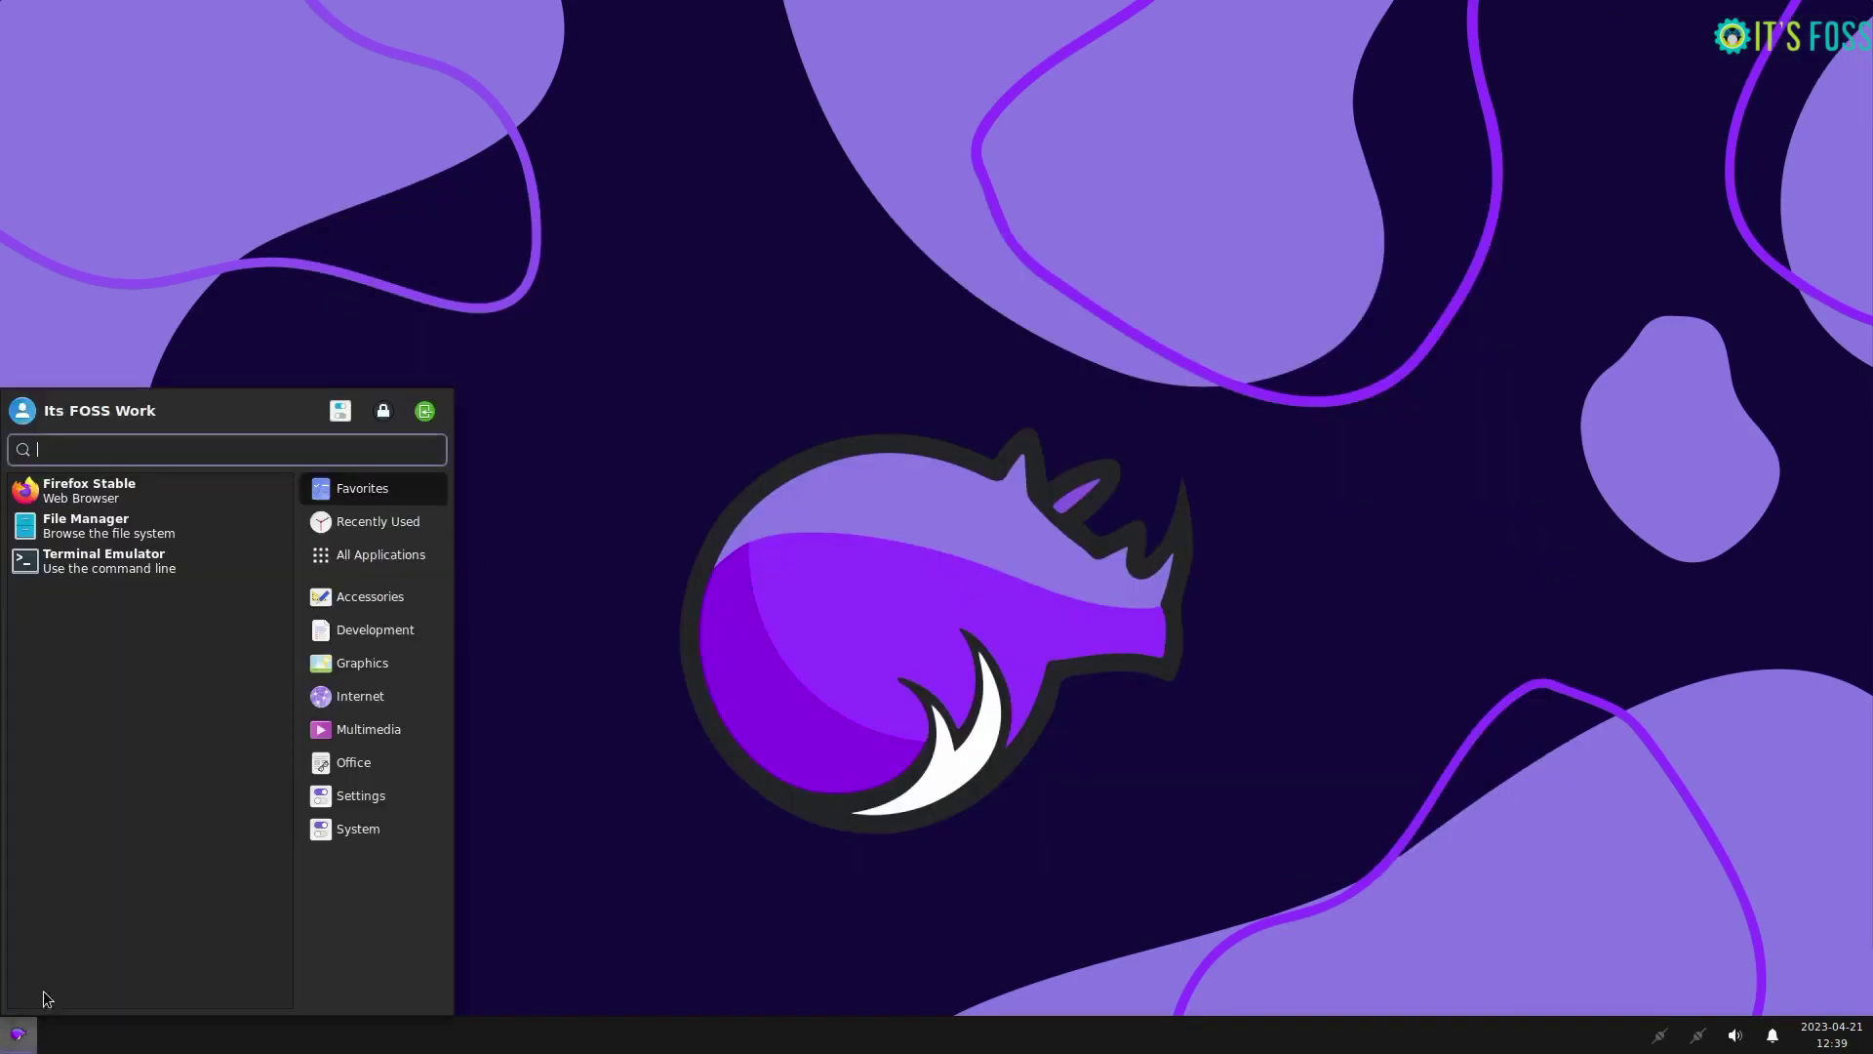